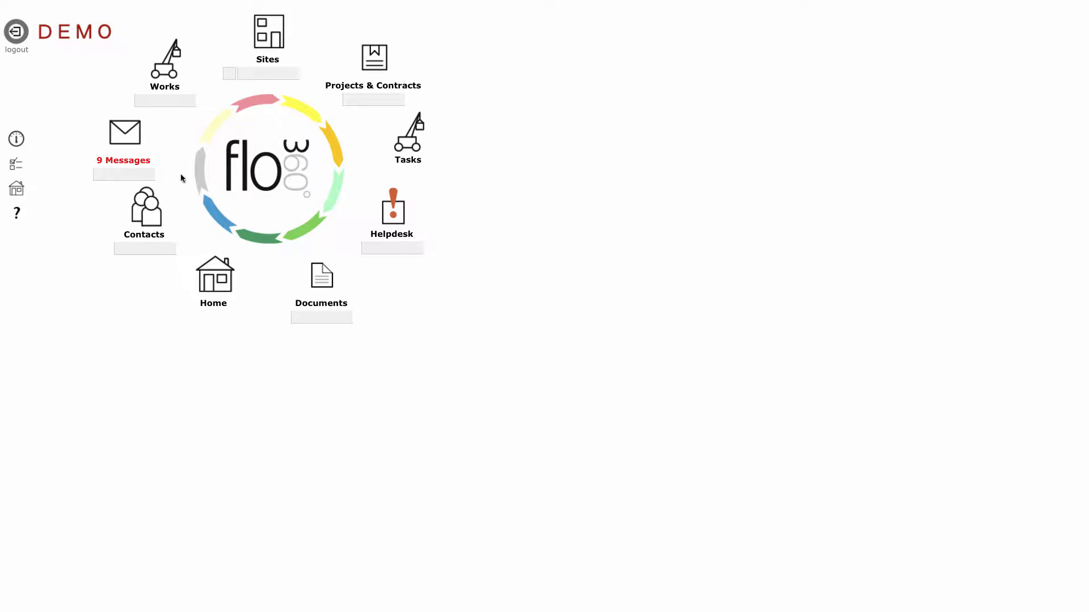
# Create a new Plumbing Services Inc contact with the person's first and last name, and save it.
pyautogui.click(146, 214)
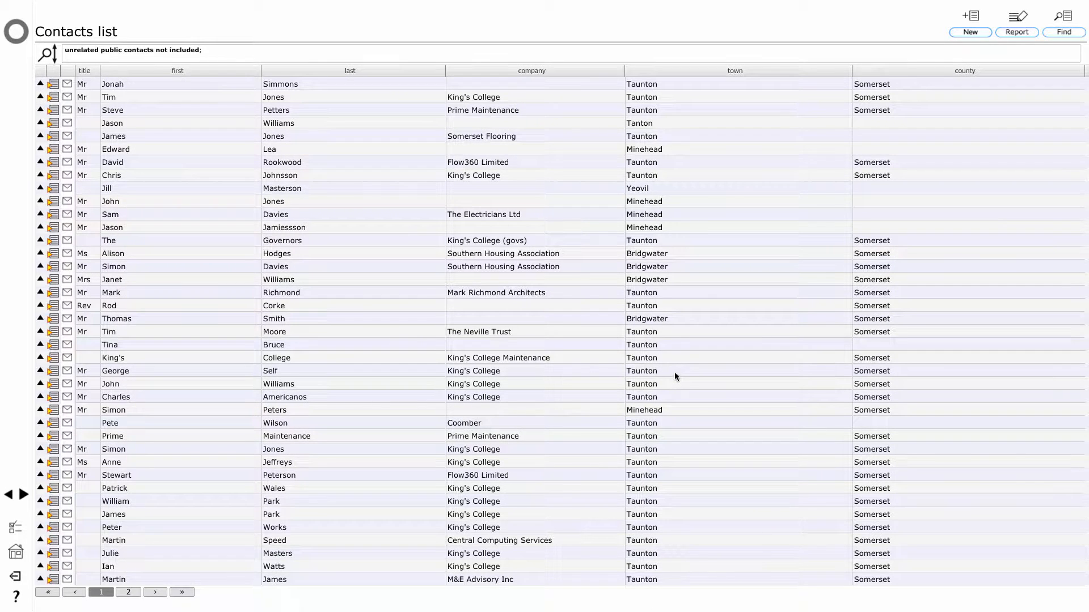
pyautogui.click(970, 33)
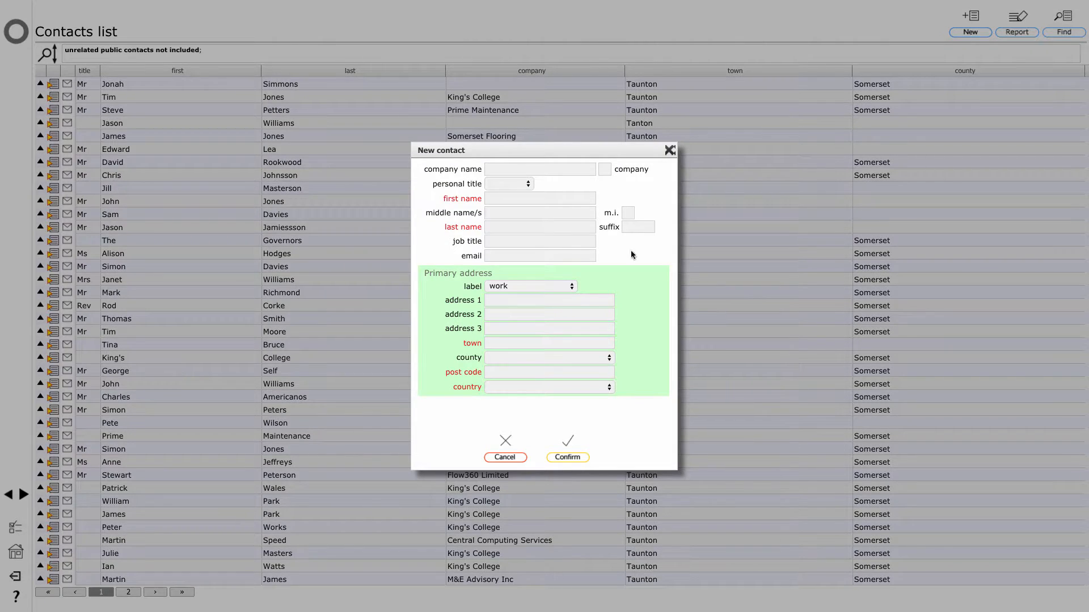
pyautogui.click(529, 169)
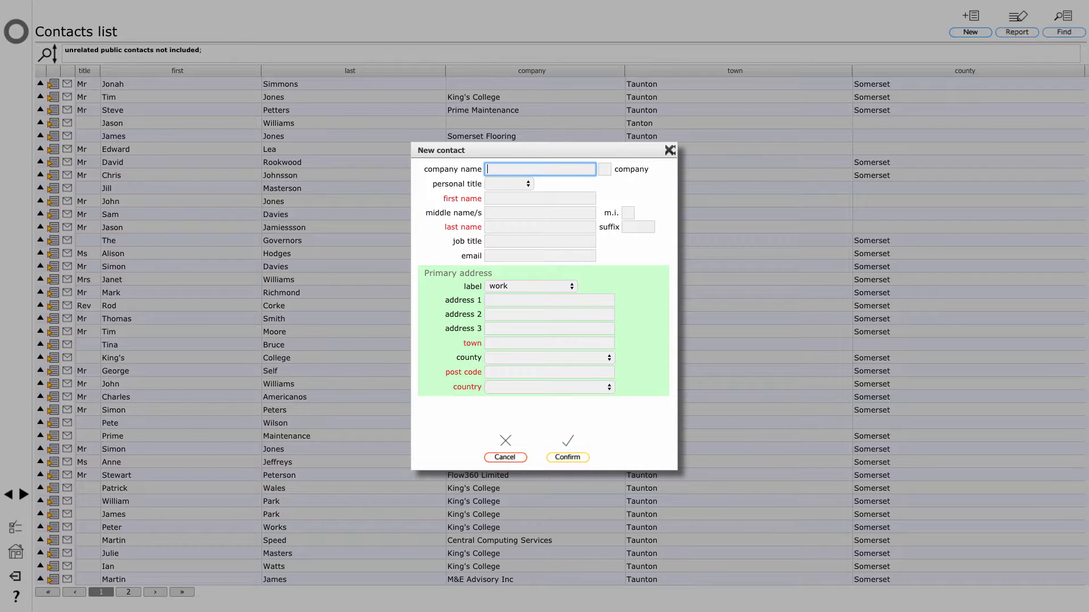
pyautogui.write('Plumbing Services Inc')
pyautogui.click(517, 200)
pyautogui.write('John')
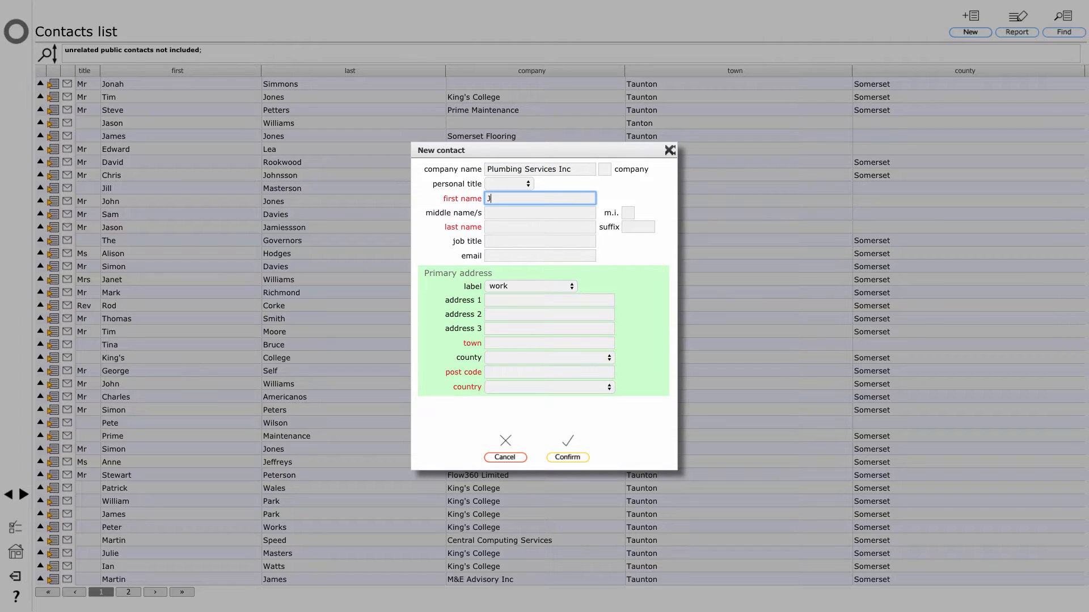
pyautogui.click(493, 229)
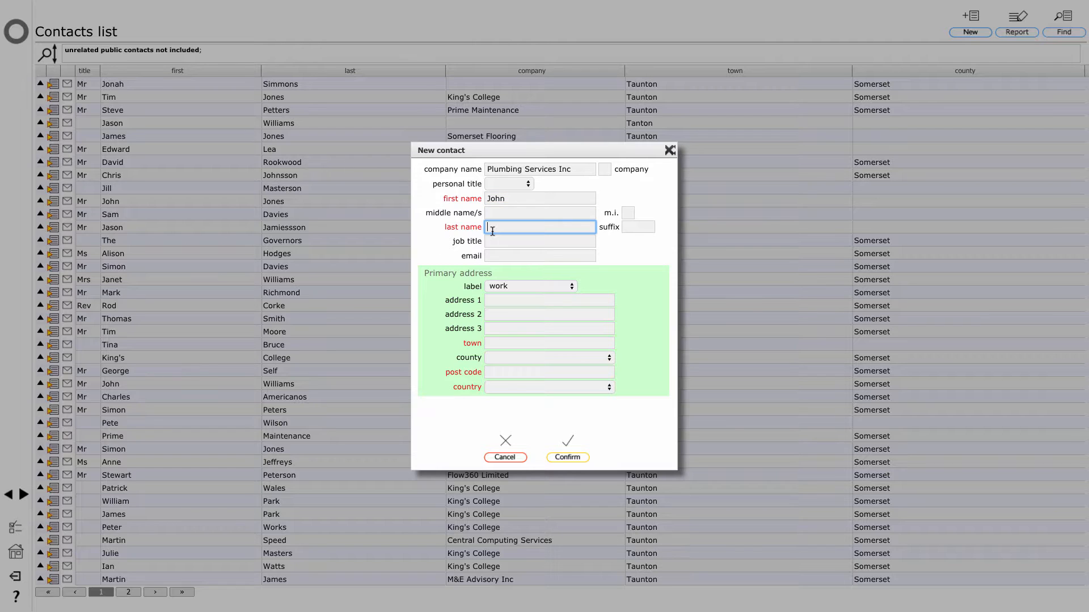
pyautogui.write('Masters')
pyautogui.click(517, 302)
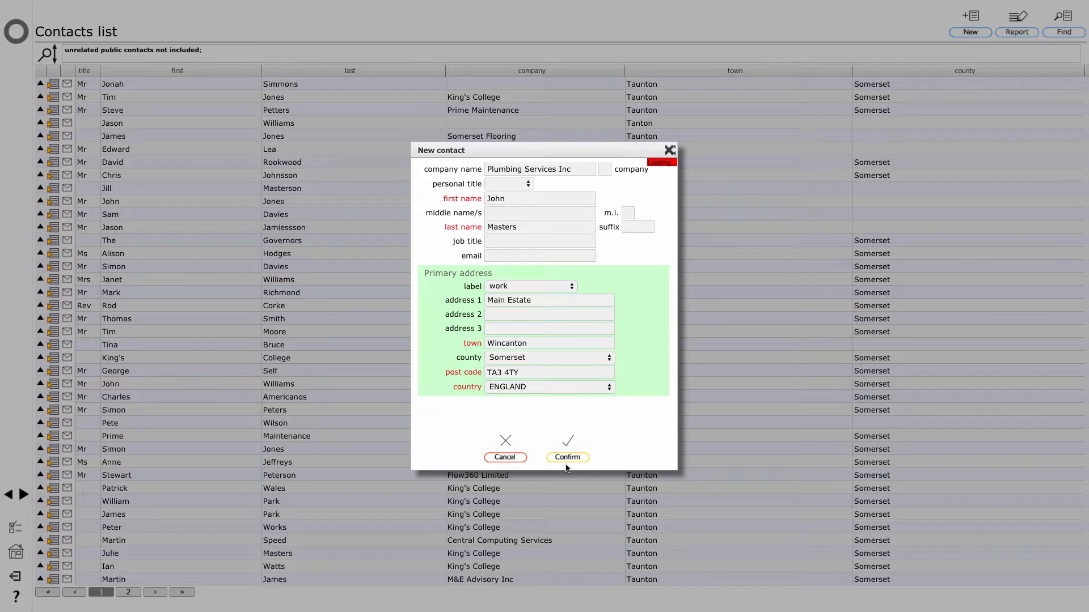
pyautogui.click(567, 457)
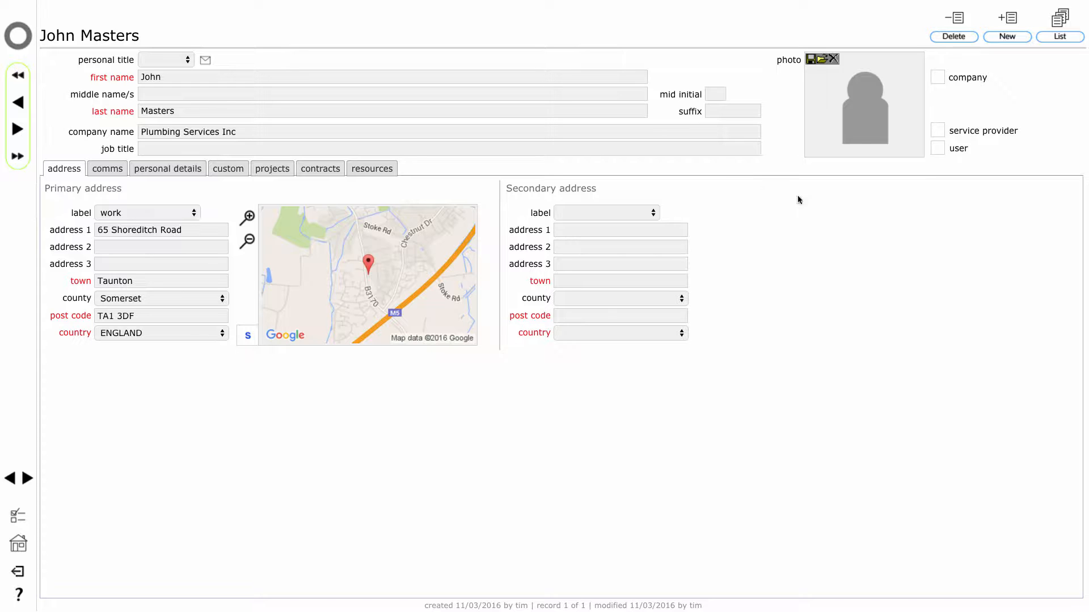
# Give the contact an instant Providers user account and dismiss the account-created notice.
pyautogui.click(937, 148)
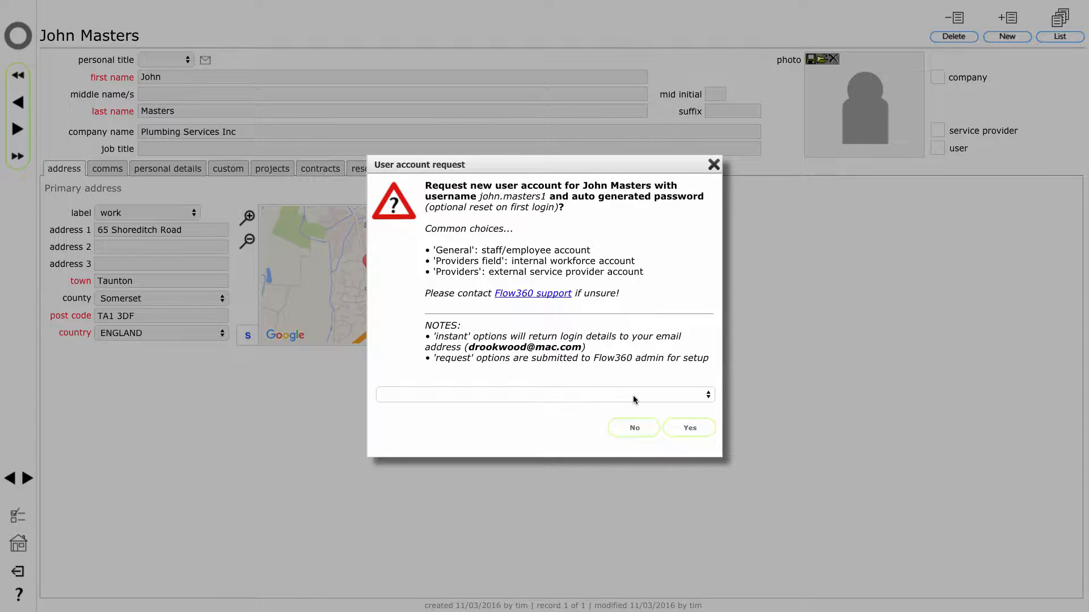
pyautogui.click(634, 396)
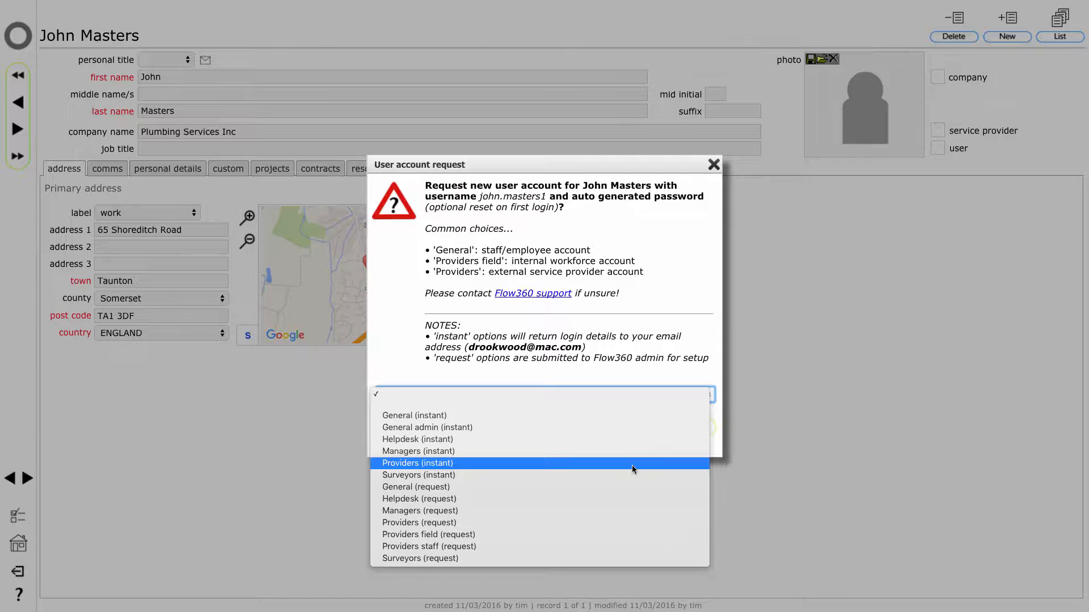
pyautogui.click(632, 465)
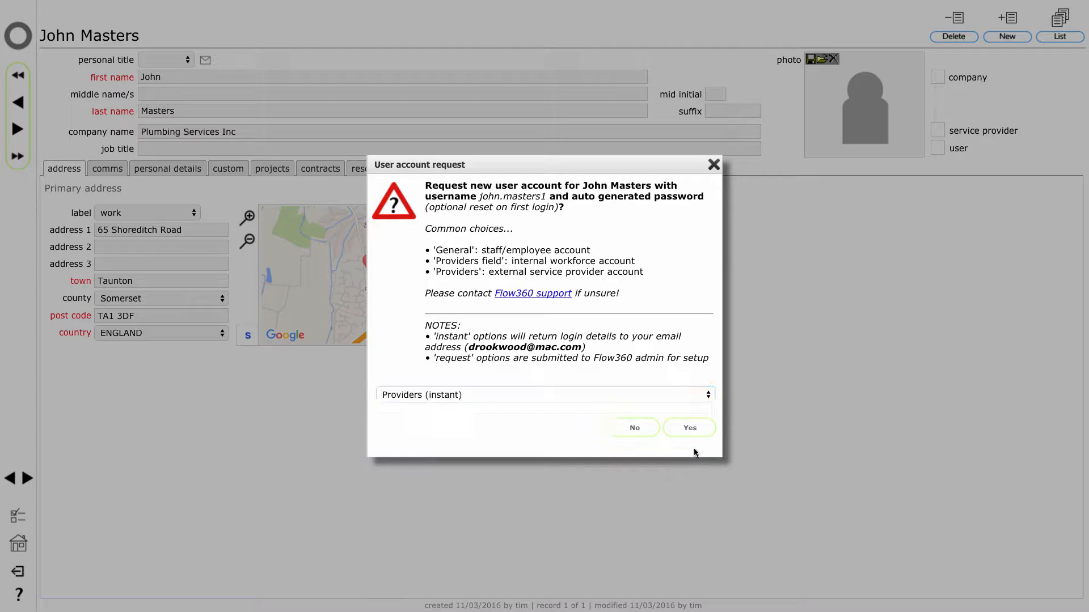
pyautogui.click(689, 428)
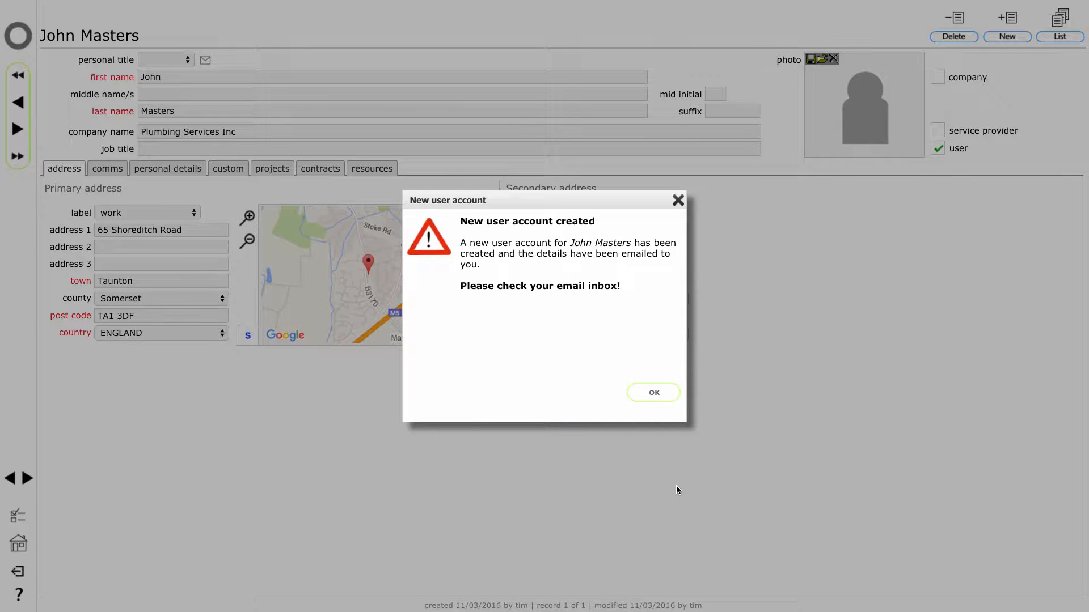
pyautogui.click(655, 391)
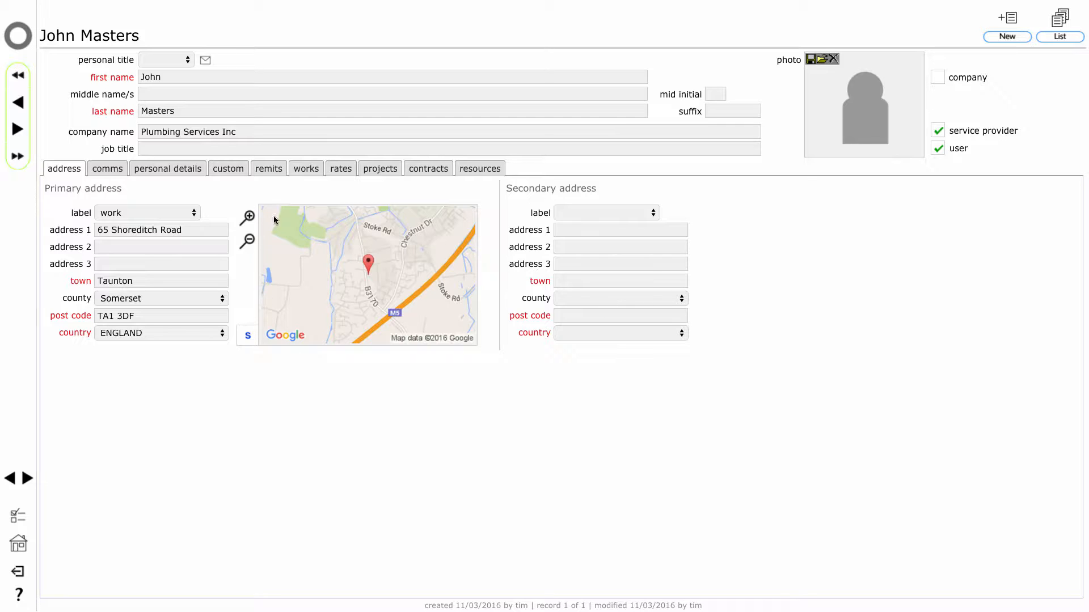
# Open the contact's remits section.
pyautogui.click(268, 170)
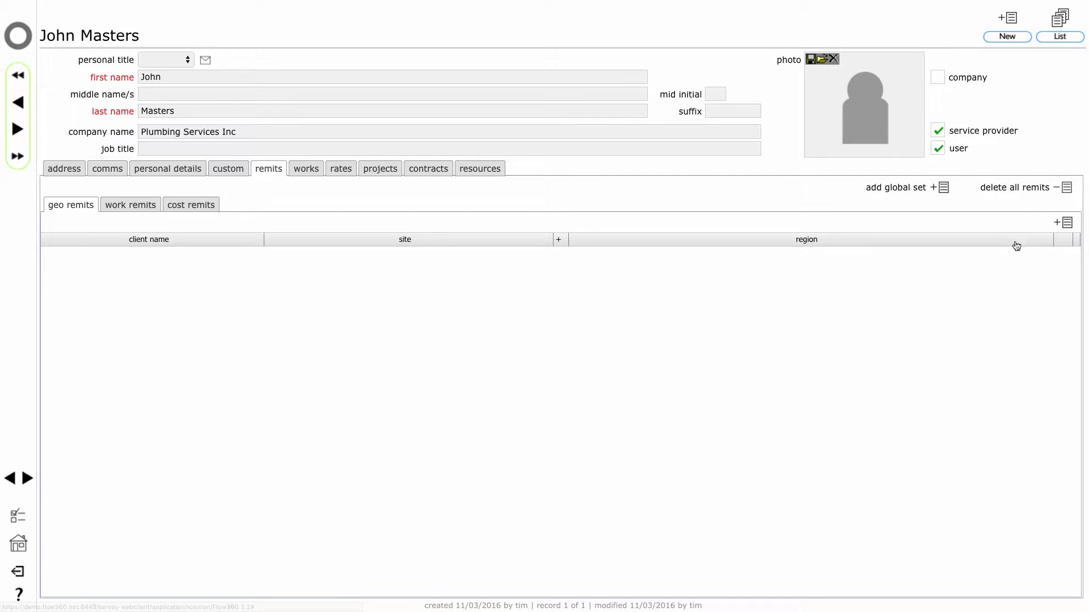
# Add a King's College geo remit with no specific site and turn off its catch-all option.
pyautogui.click(1066, 225)
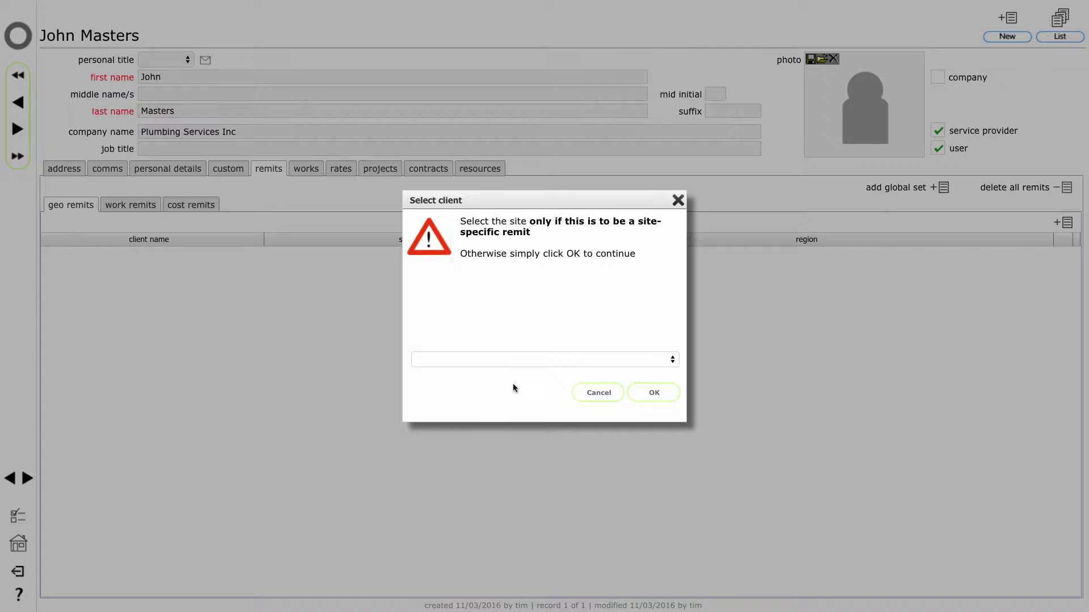
pyautogui.click(650, 393)
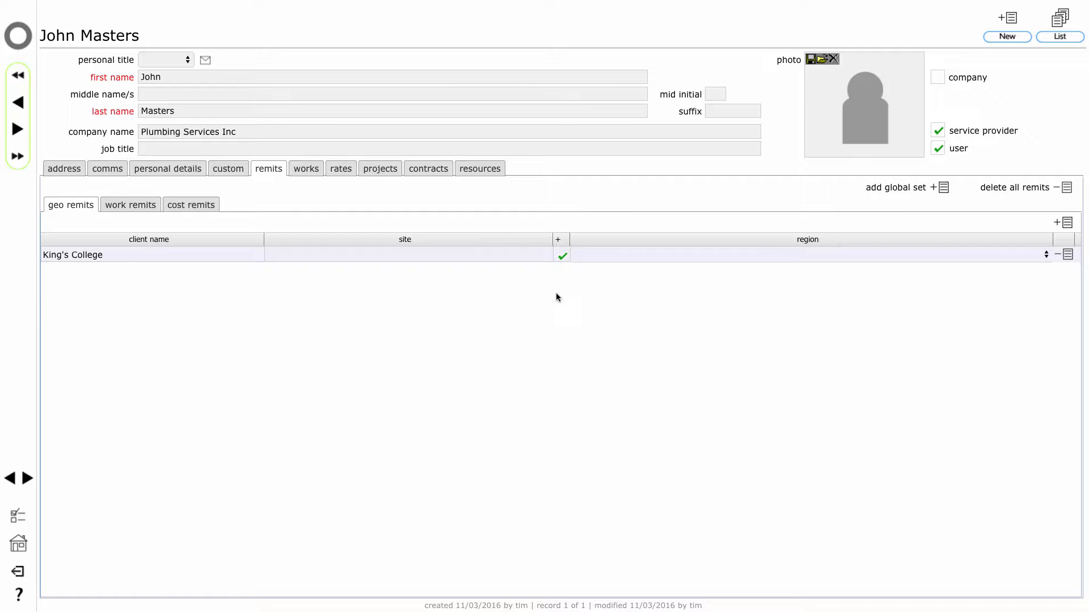
pyautogui.click(562, 259)
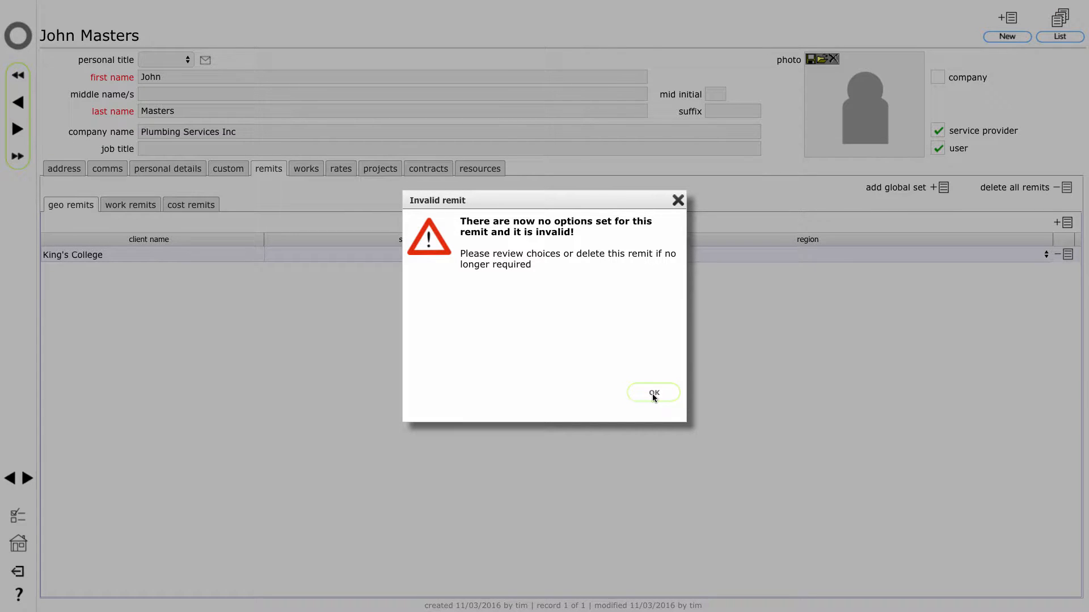
pyautogui.click(653, 393)
# Set the geo remit's region to Somerset, then show the work remits list.
pyautogui.click(914, 256)
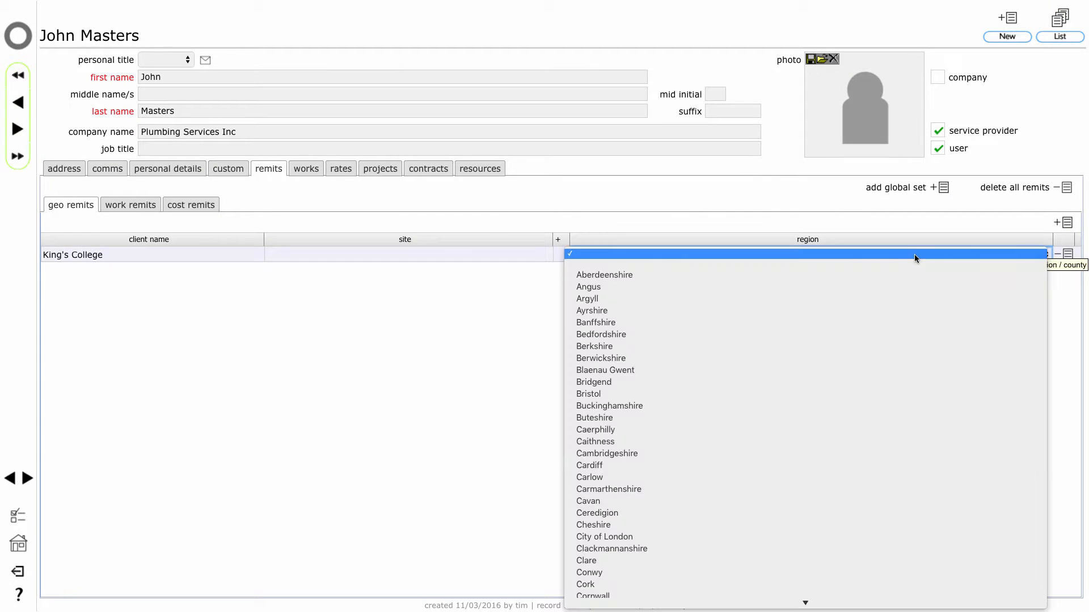
pyautogui.click(914, 254)
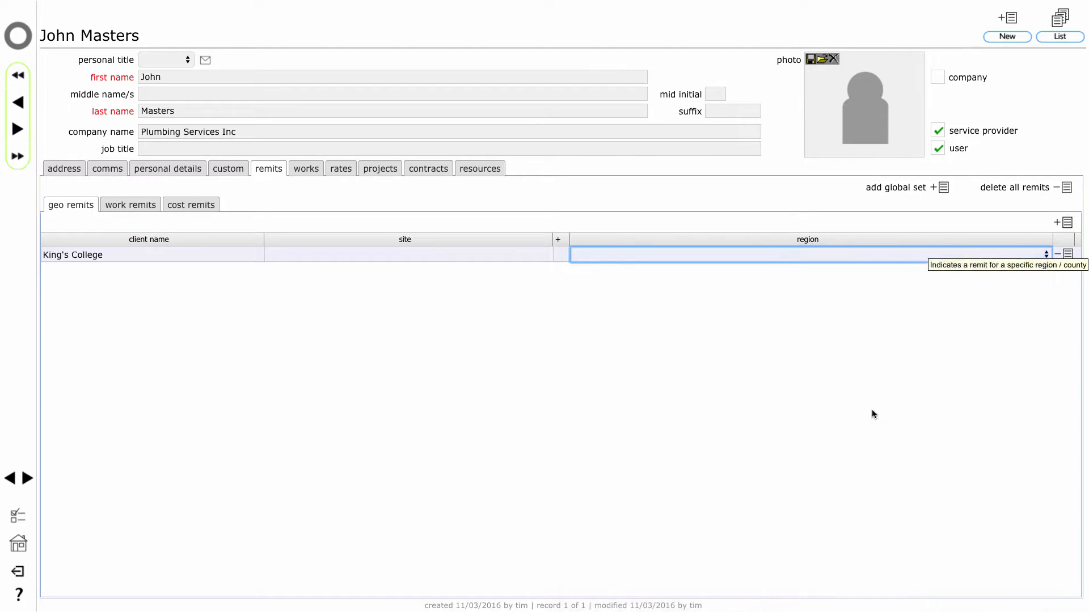
pyautogui.click(944, 256)
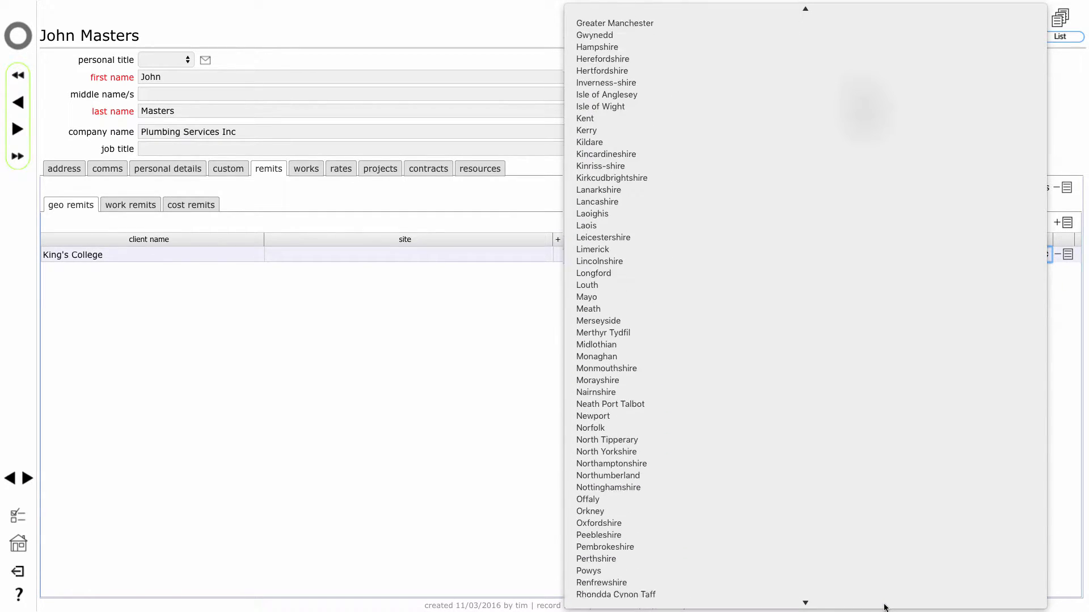
pyautogui.click(874, 473)
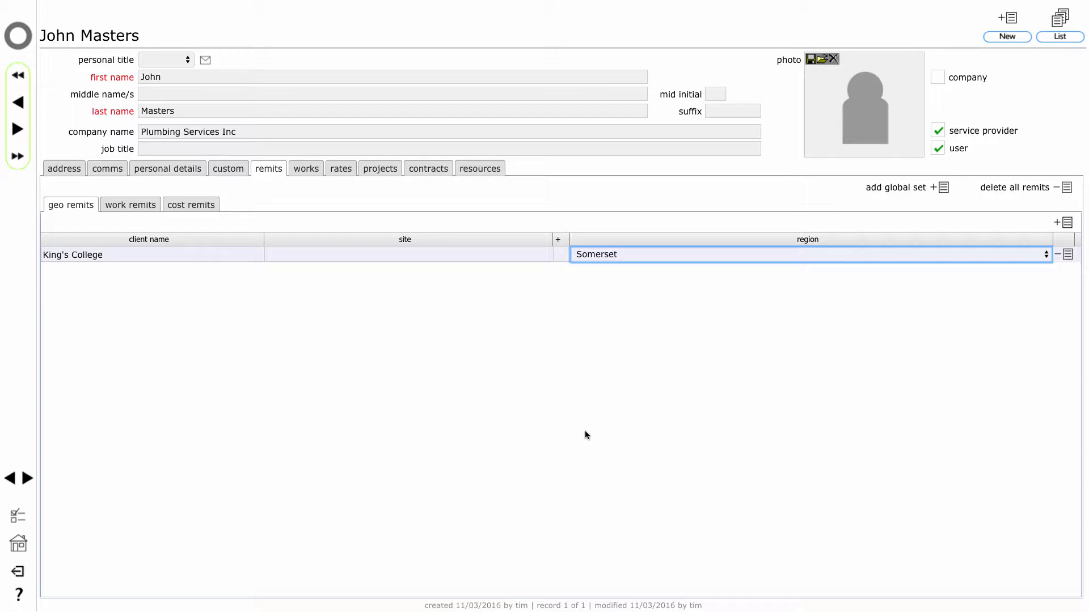
pyautogui.click(586, 431)
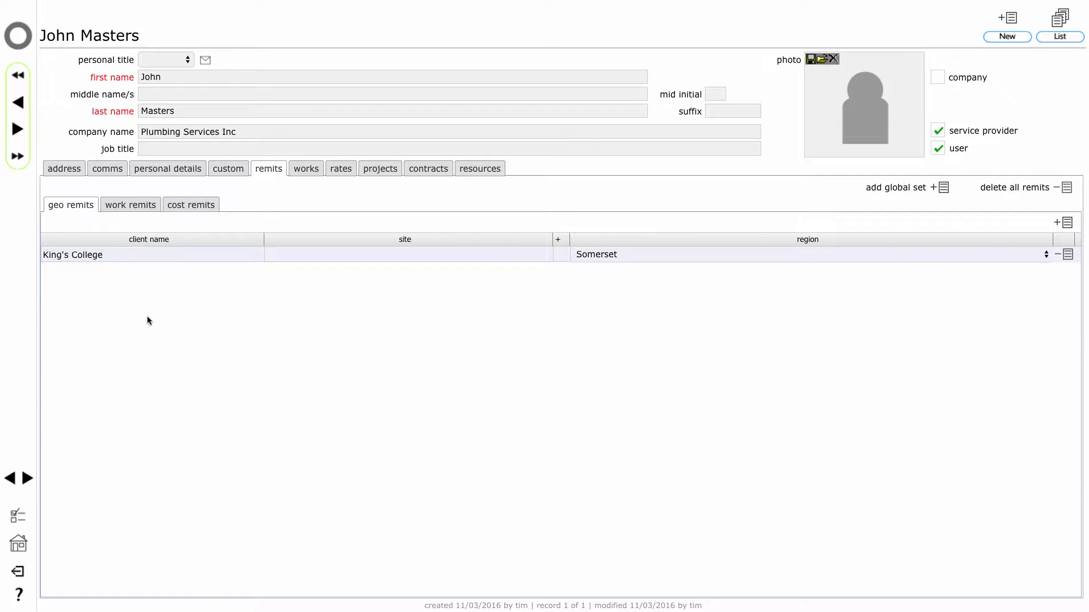
pyautogui.click(137, 207)
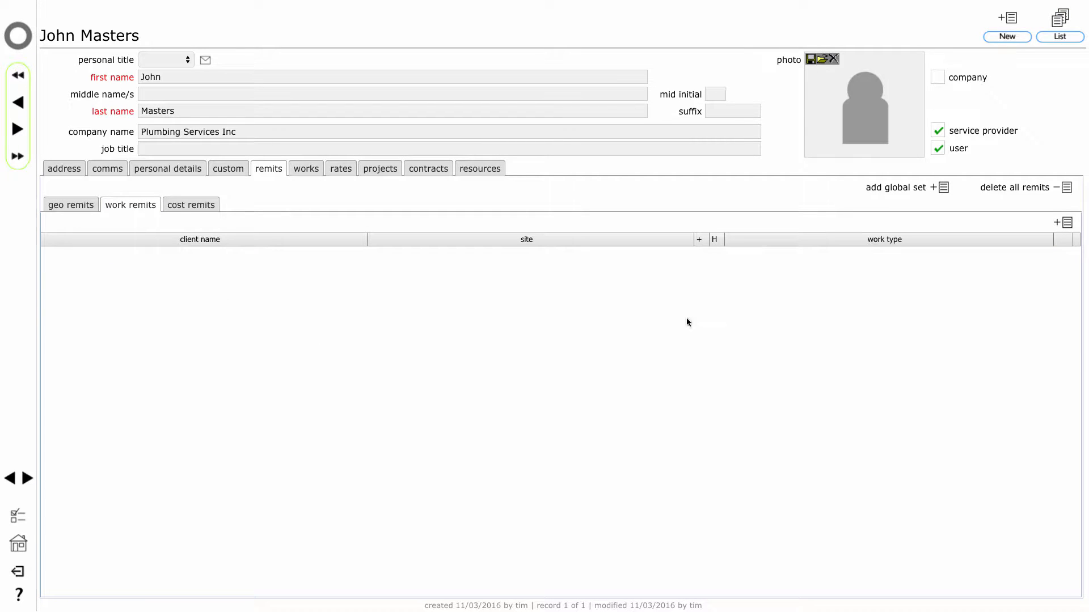
# Add a King's College work remit with no site, limited to the plumbing work type.
pyautogui.click(1065, 222)
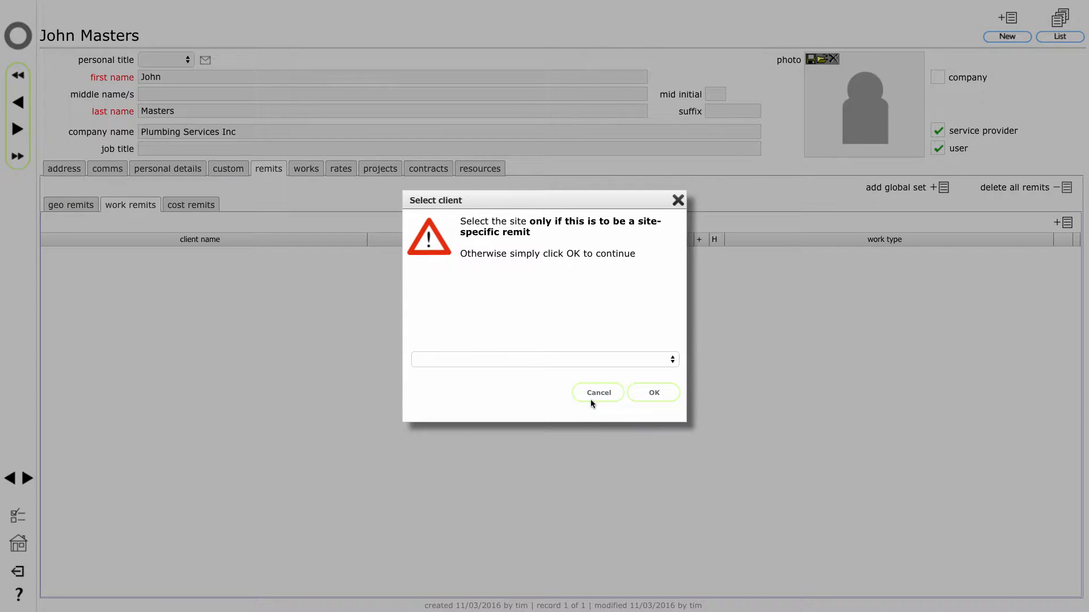
pyautogui.click(655, 393)
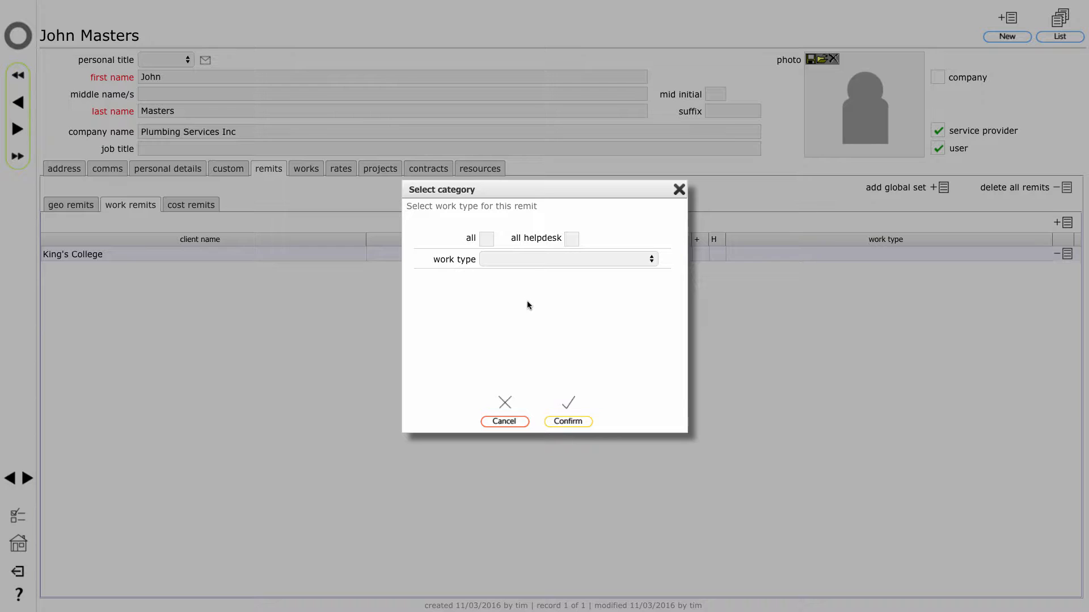
pyautogui.click(487, 241)
pyautogui.click(572, 239)
pyautogui.click(488, 241)
pyautogui.click(571, 240)
pyautogui.click(599, 261)
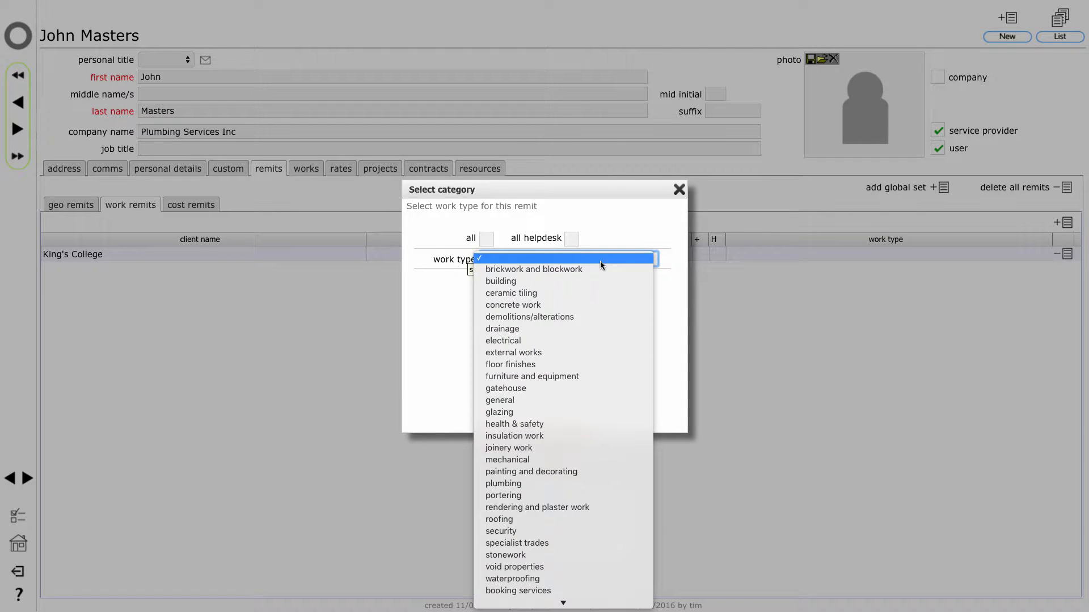
pyautogui.click(567, 486)
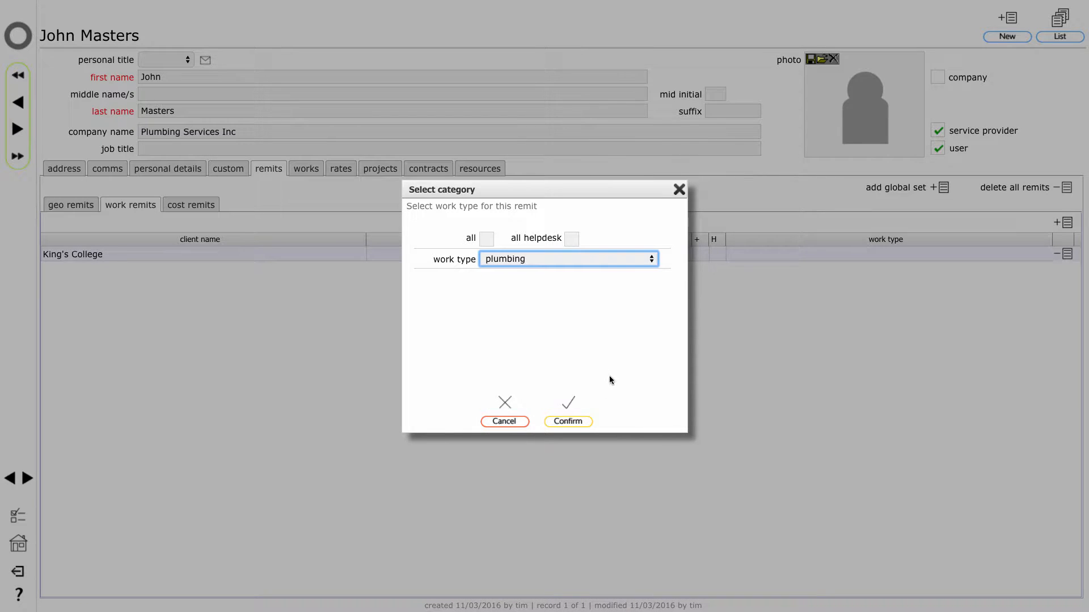
pyautogui.click(577, 422)
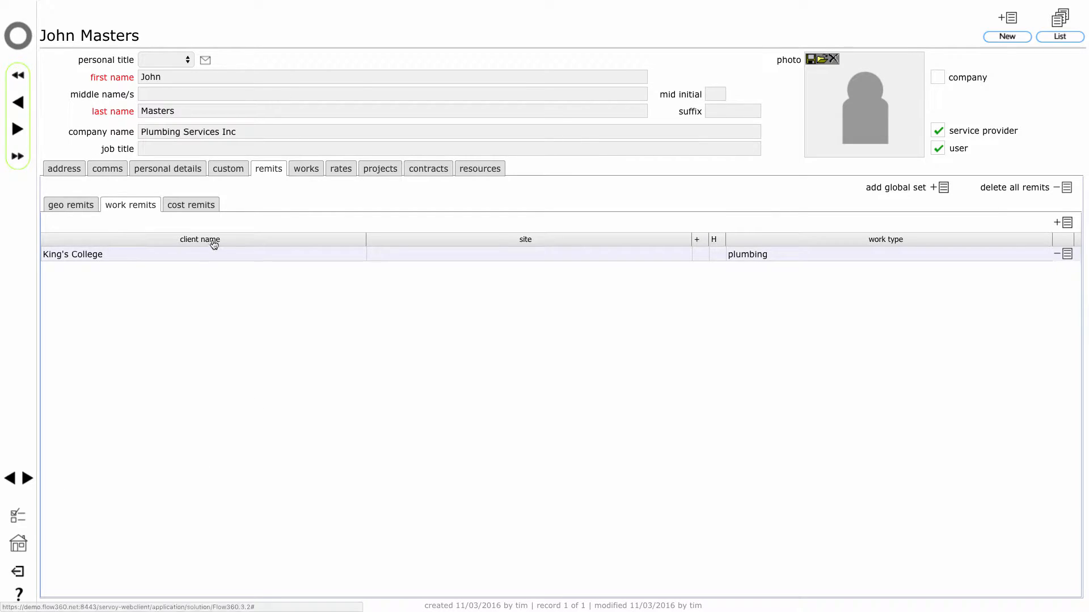
# Add a King's College cost remit with no site and change its maximum to 50,000.
pyautogui.click(205, 211)
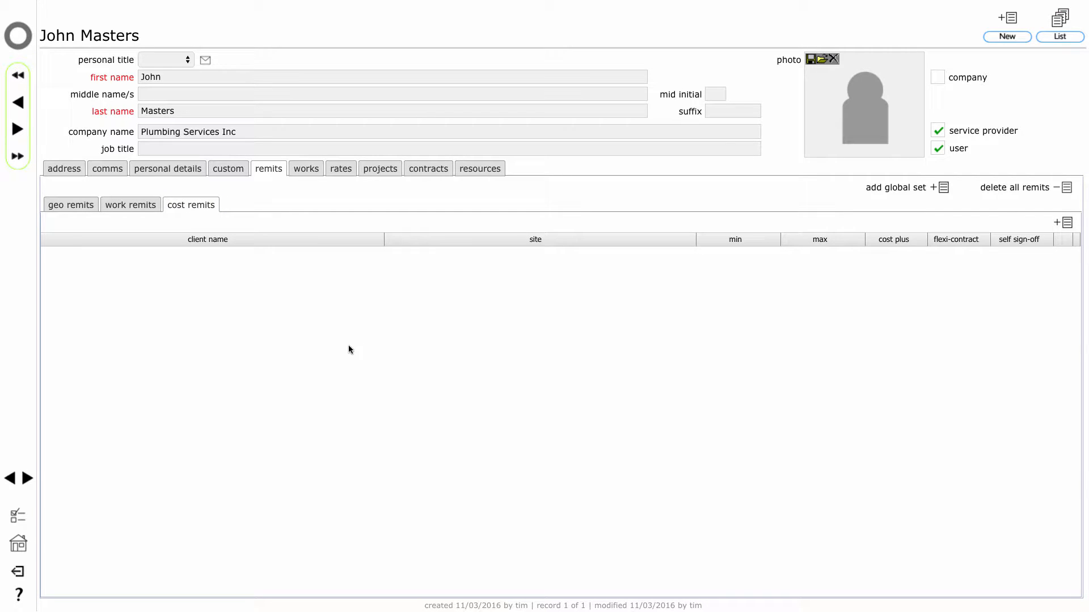
pyautogui.click(1066, 223)
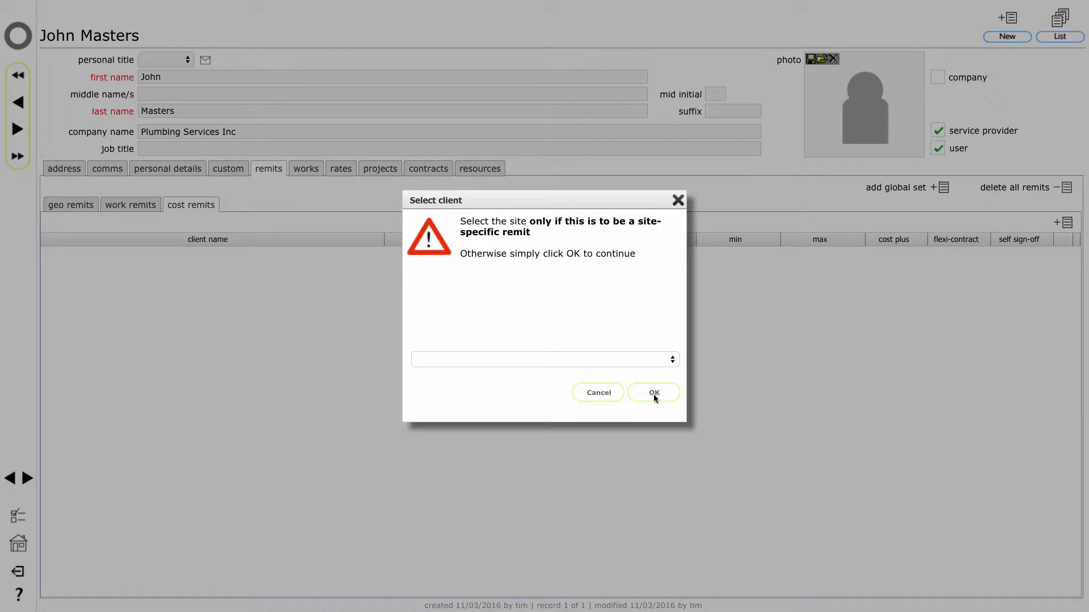
pyautogui.click(652, 393)
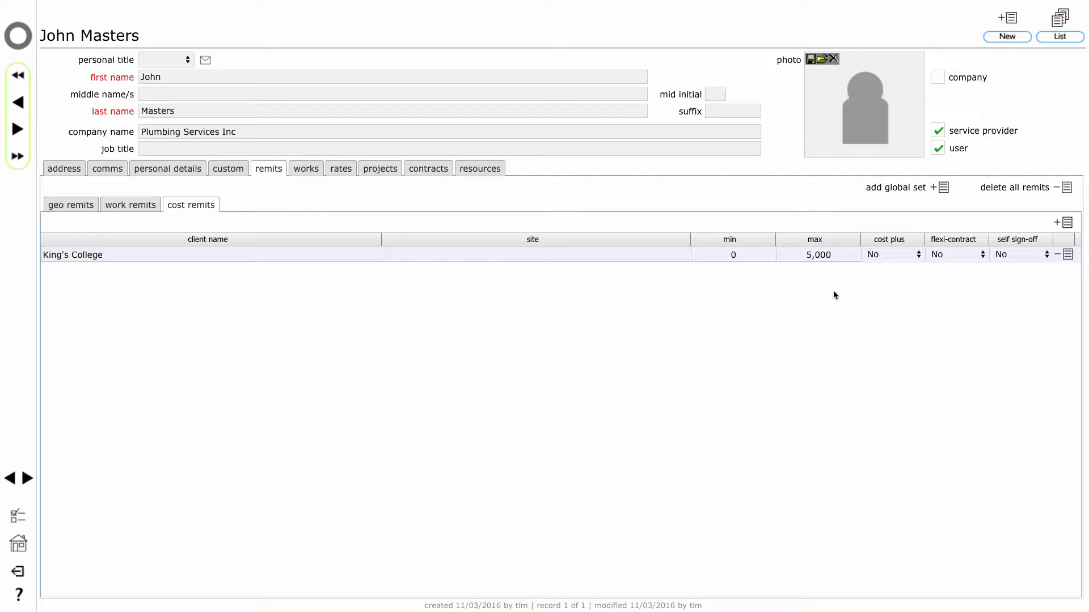
pyautogui.click(812, 255)
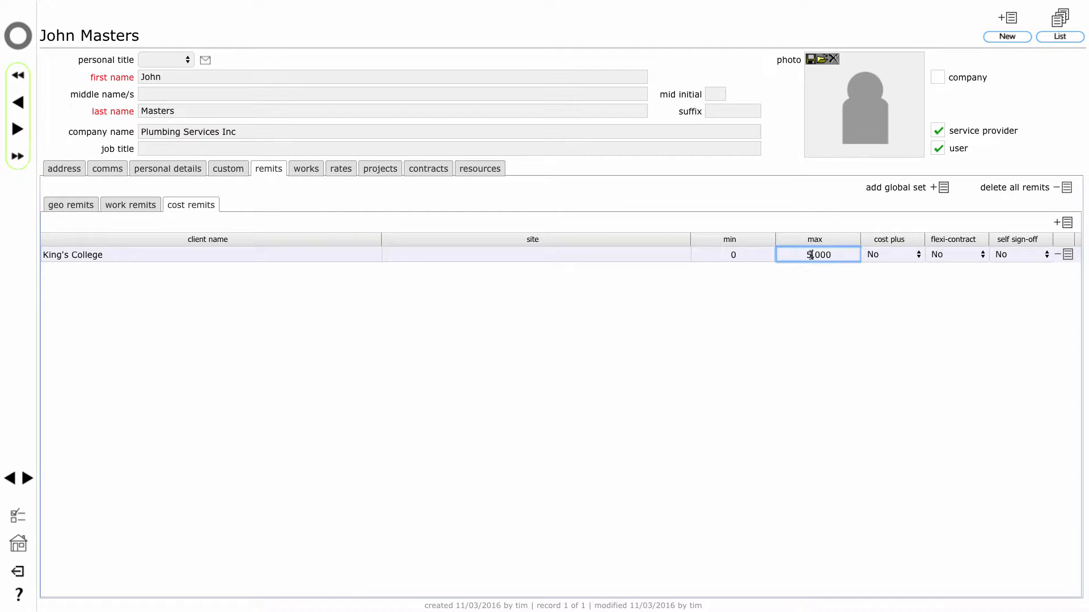
pyautogui.write('0')
# Commit the 50,000 maximum on the King's College cost remit.
pyautogui.click(823, 364)
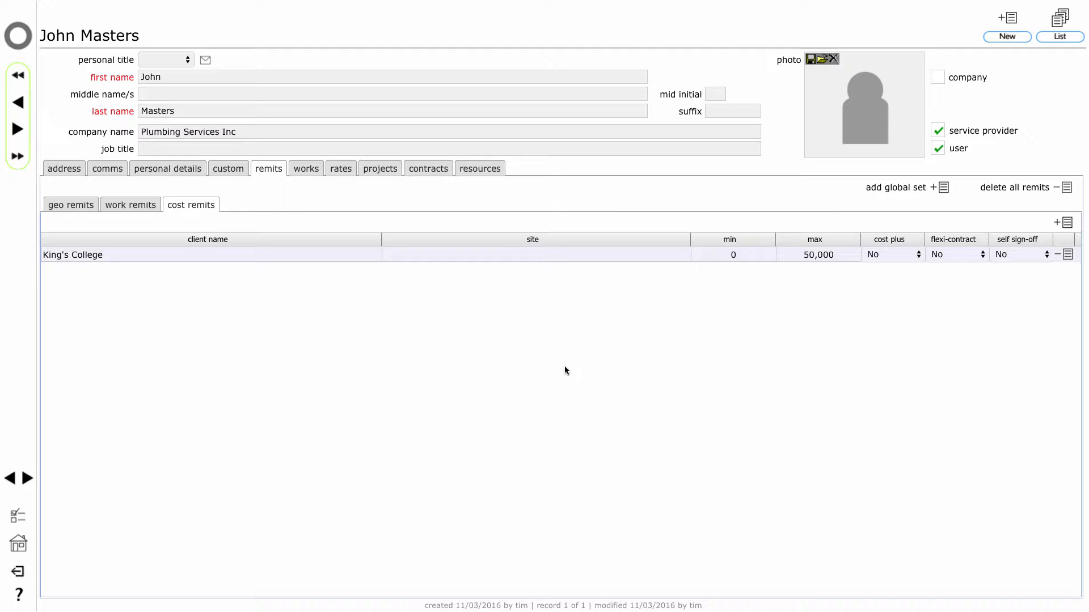
# Add a King's College mechanical work remit with no site, then request deleting all remits.
pyautogui.click(128, 206)
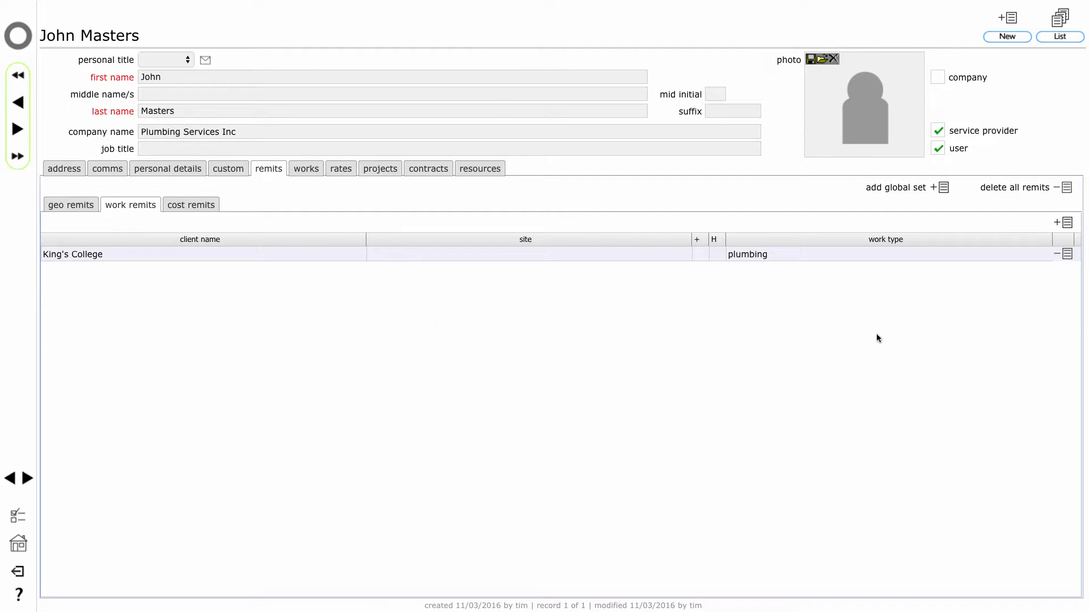
pyautogui.click(1066, 223)
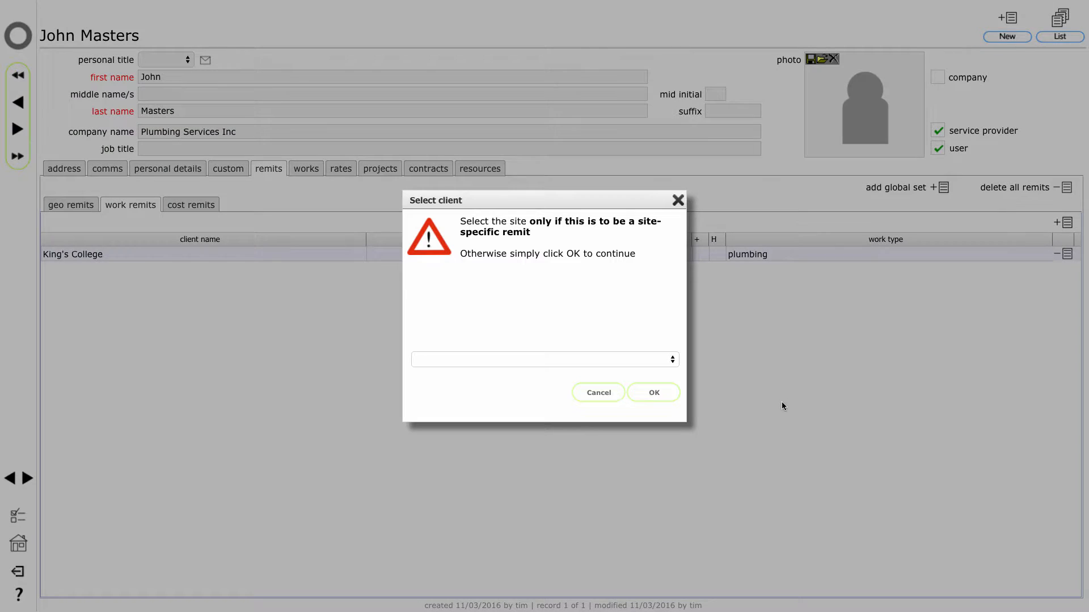
pyautogui.click(654, 390)
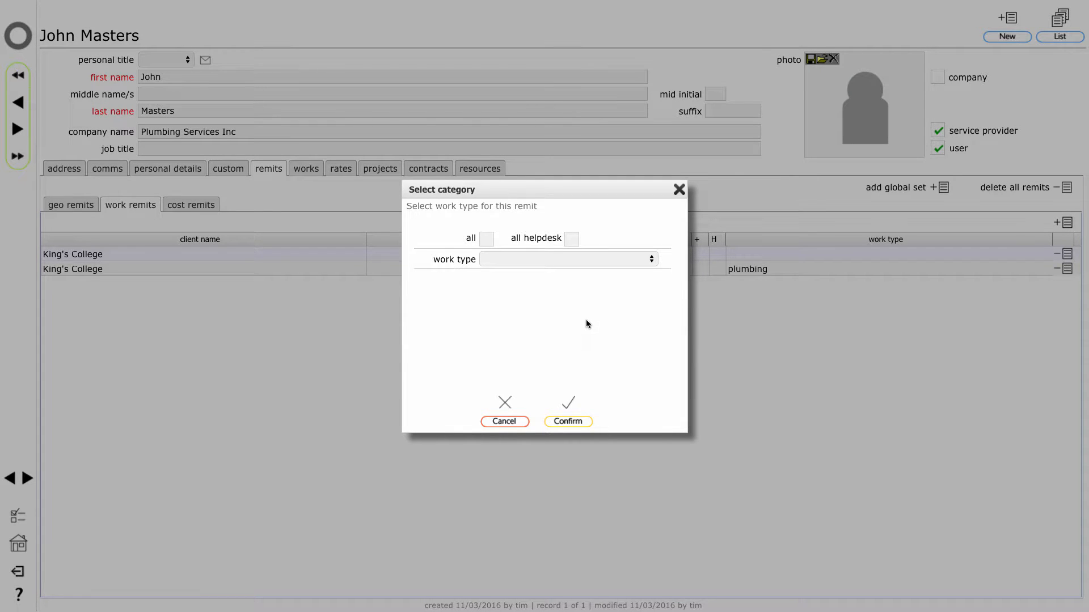
pyautogui.click(552, 261)
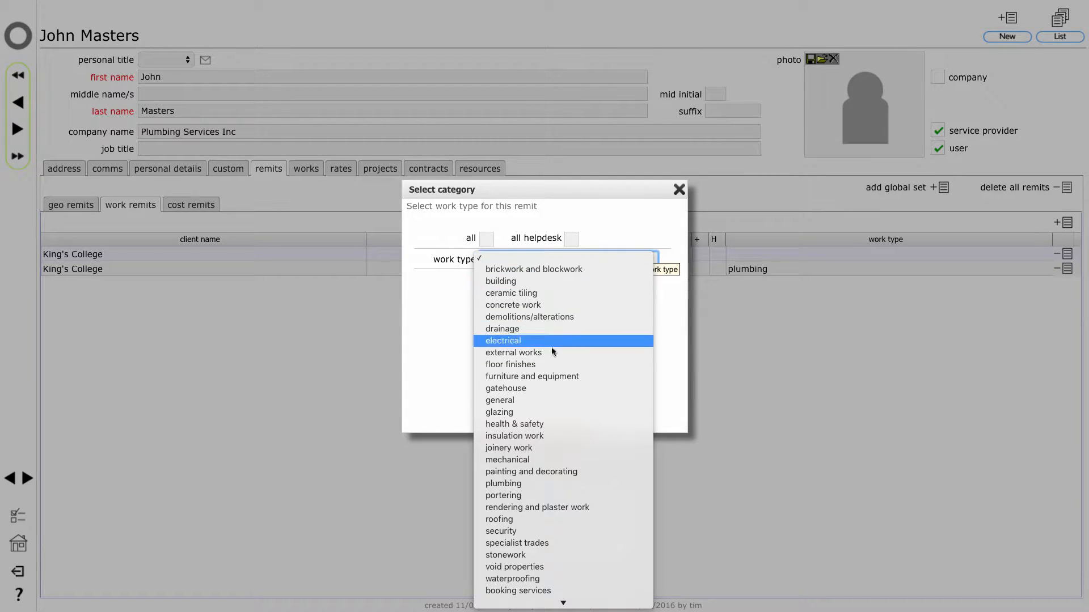
pyautogui.click(576, 460)
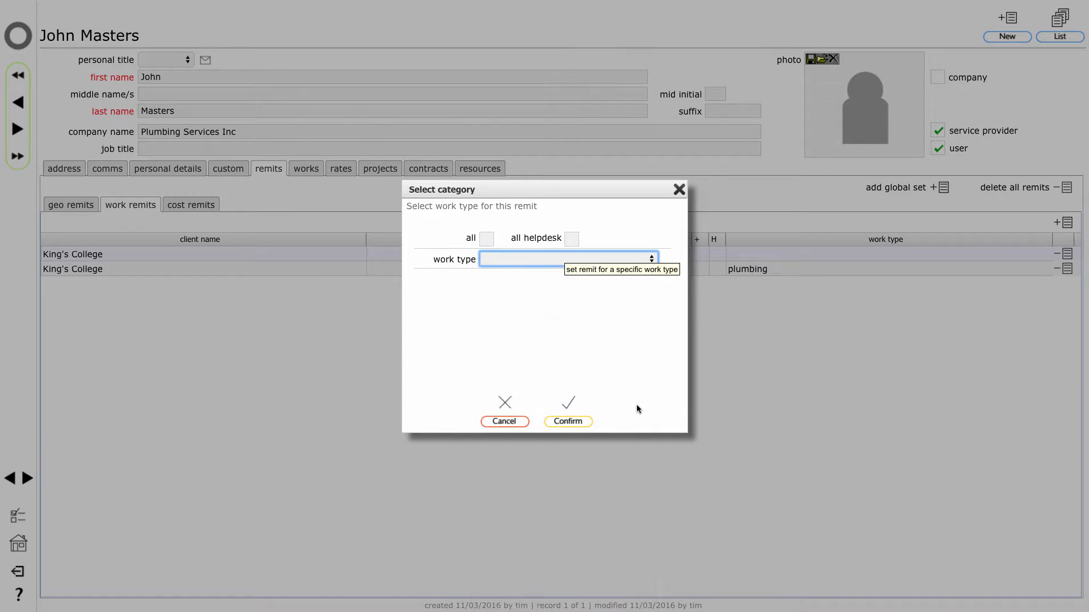
pyautogui.click(575, 421)
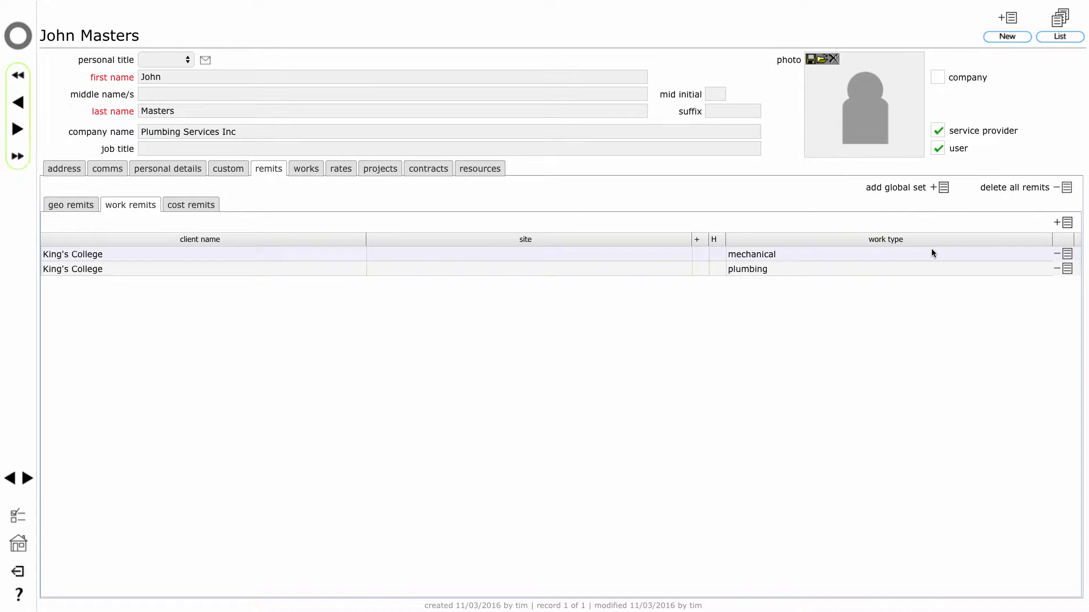
pyautogui.click(1067, 188)
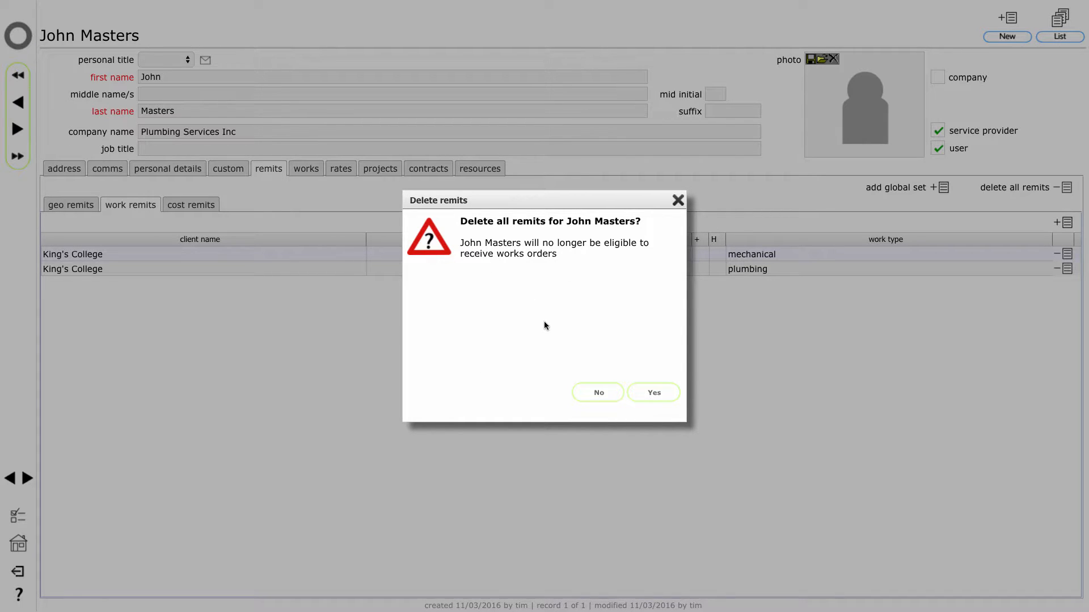
# Confirm deleting all remits, check the emptied geo, work and cost lists, and request the default set.
pyautogui.click(659, 394)
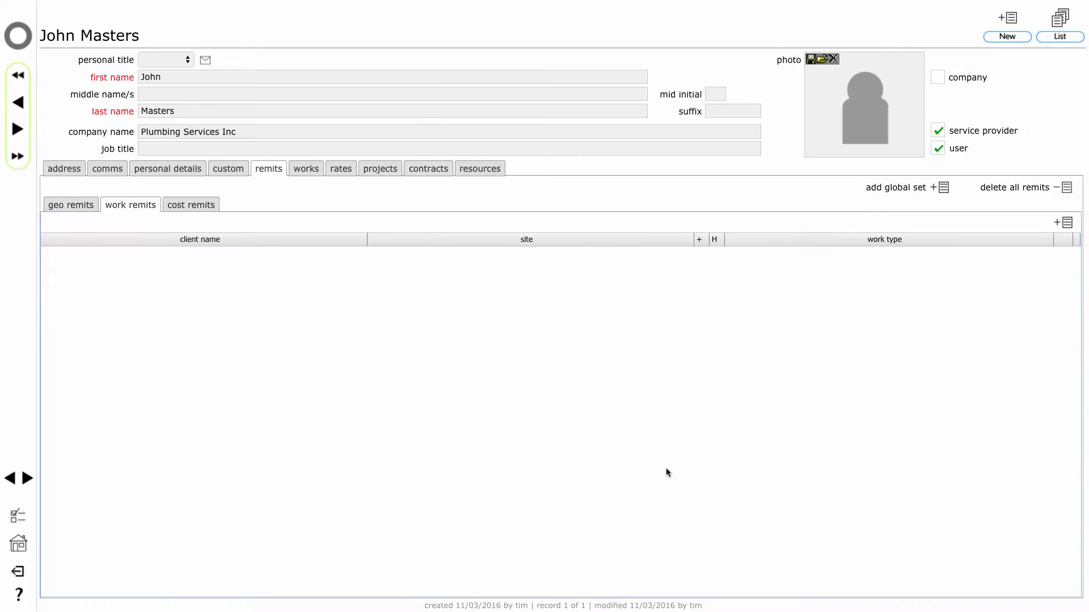
pyautogui.click(85, 207)
pyautogui.click(131, 207)
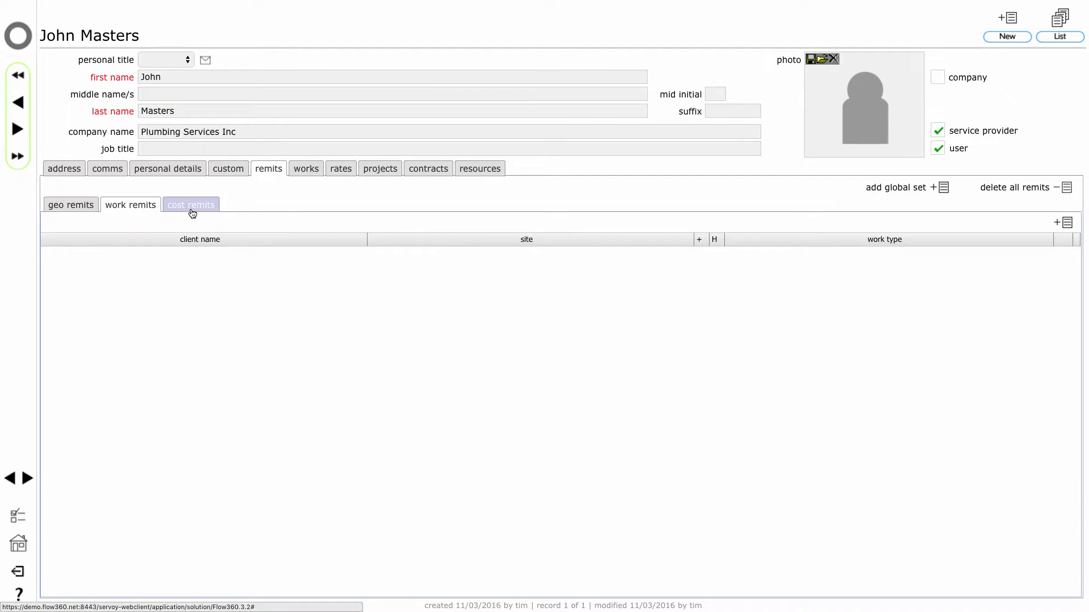
pyautogui.click(192, 206)
pyautogui.click(68, 208)
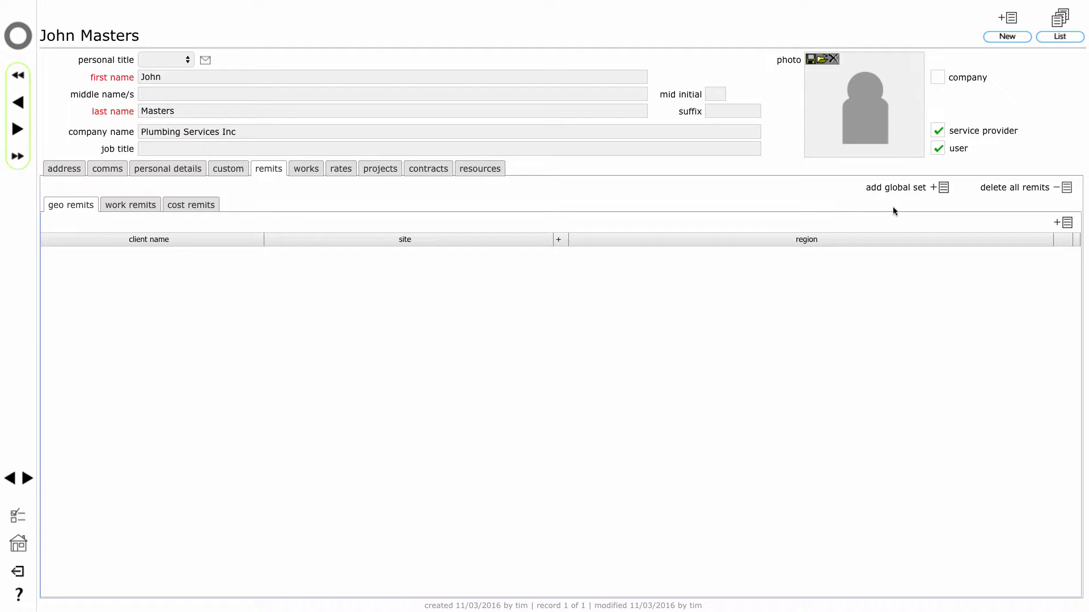
pyautogui.click(942, 192)
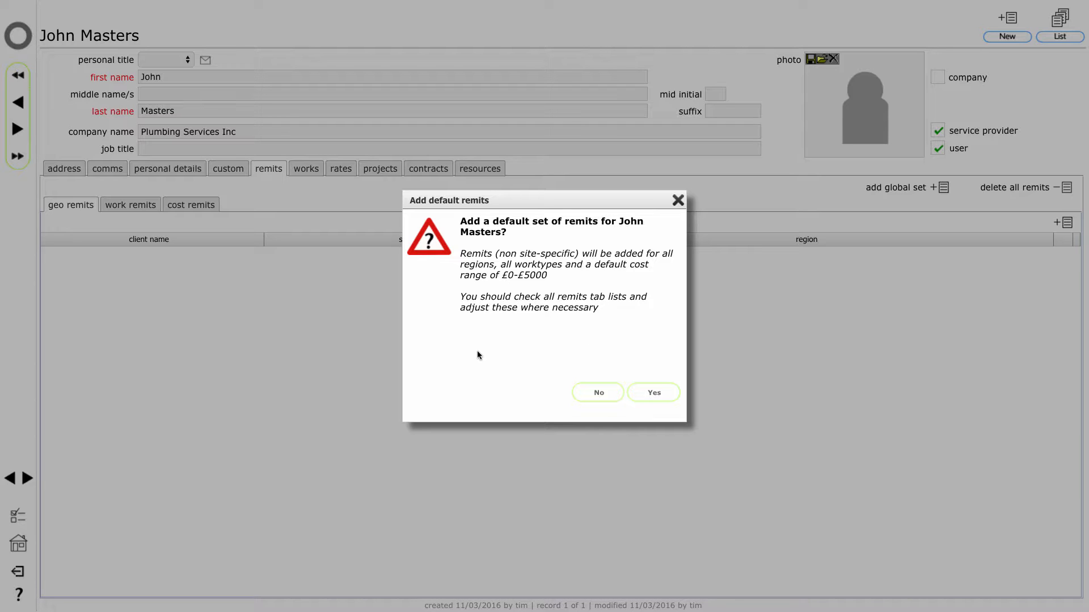
# Accept the default King's College remit set and review the resulting work and cost remits.
pyautogui.click(654, 394)
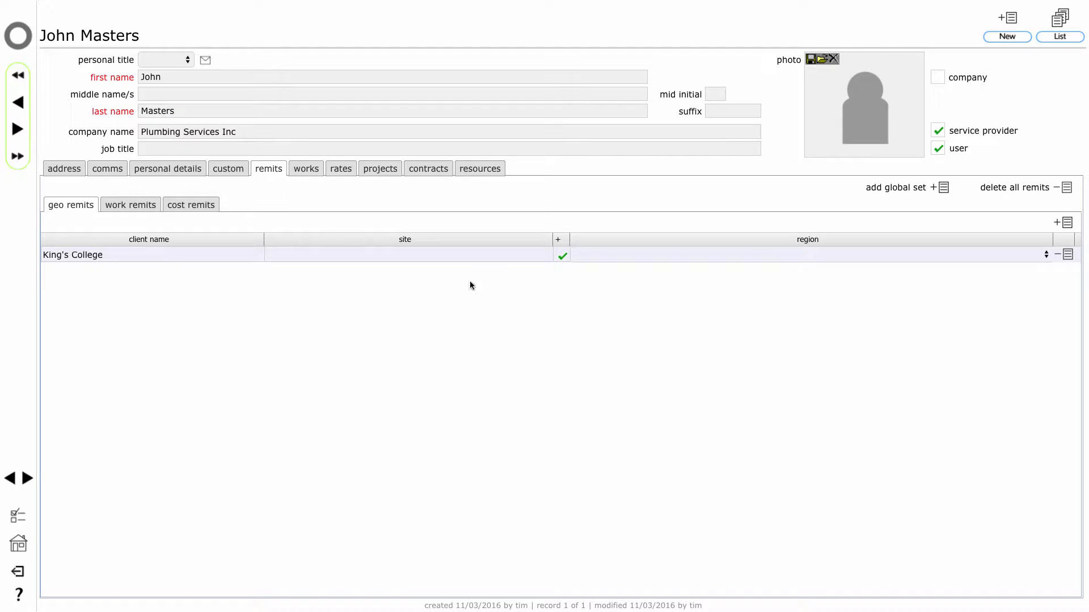
pyautogui.click(127, 207)
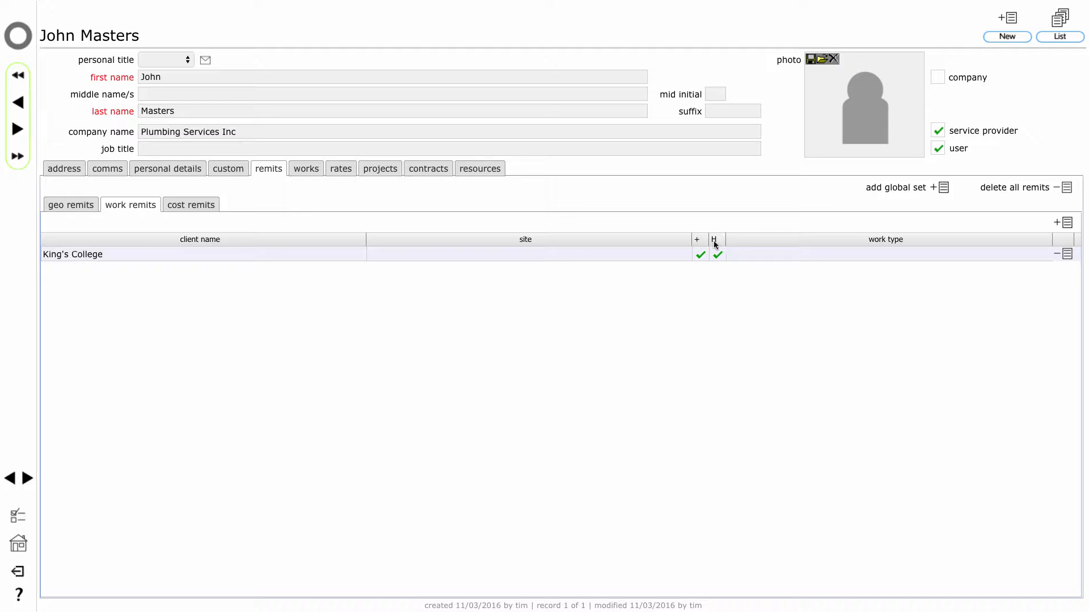
pyautogui.click(204, 207)
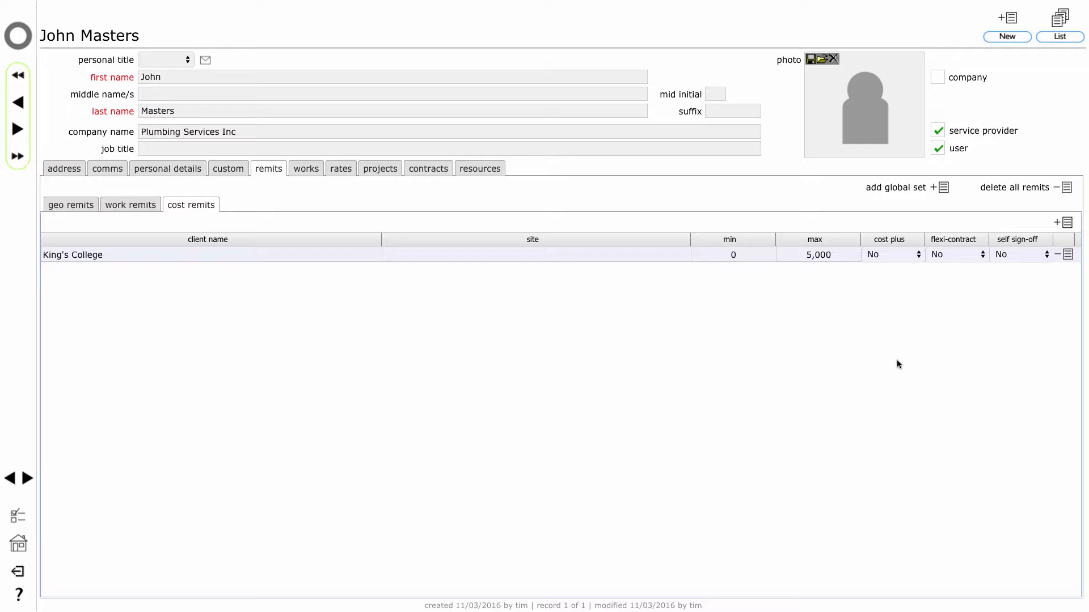
pyautogui.click(130, 205)
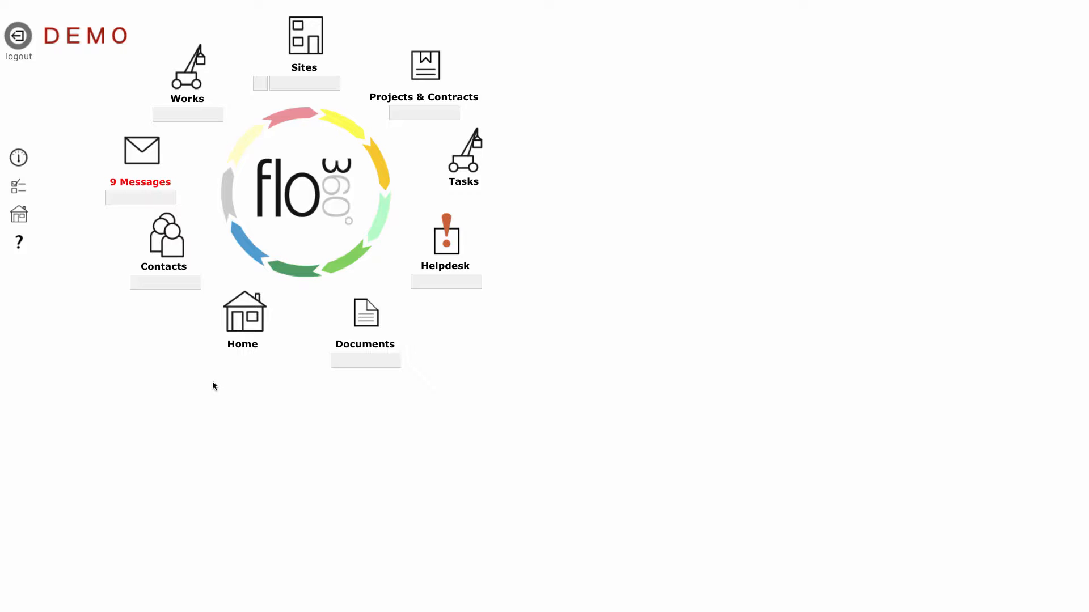
# Return to the manager home and check Sunrise Catering's geographic remits in the name-sorted providers list.
pyautogui.click(242, 320)
pyautogui.click(647, 393)
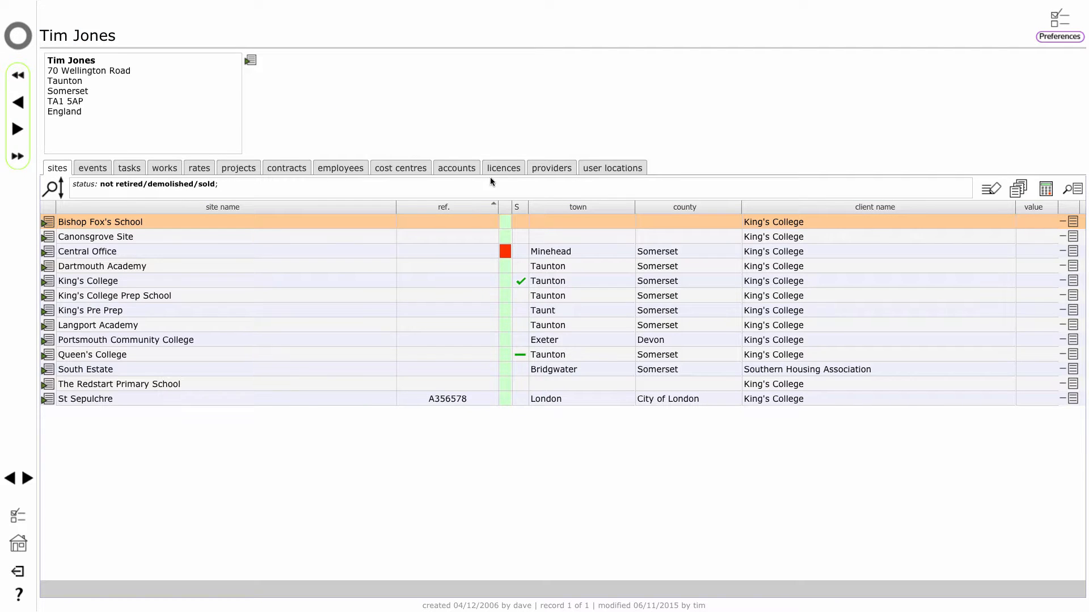
pyautogui.click(559, 174)
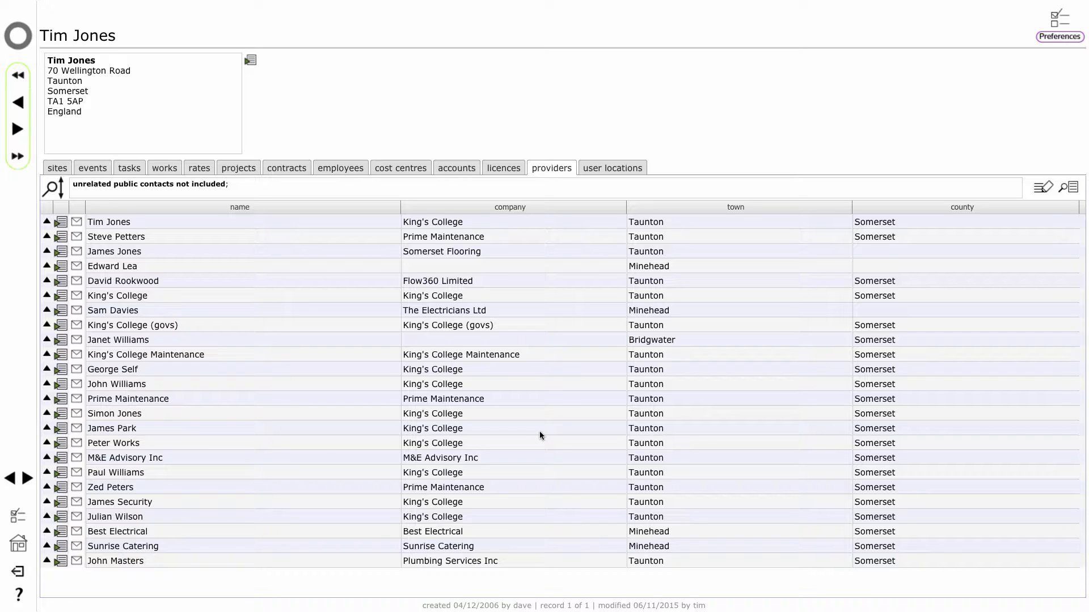
pyautogui.click(504, 207)
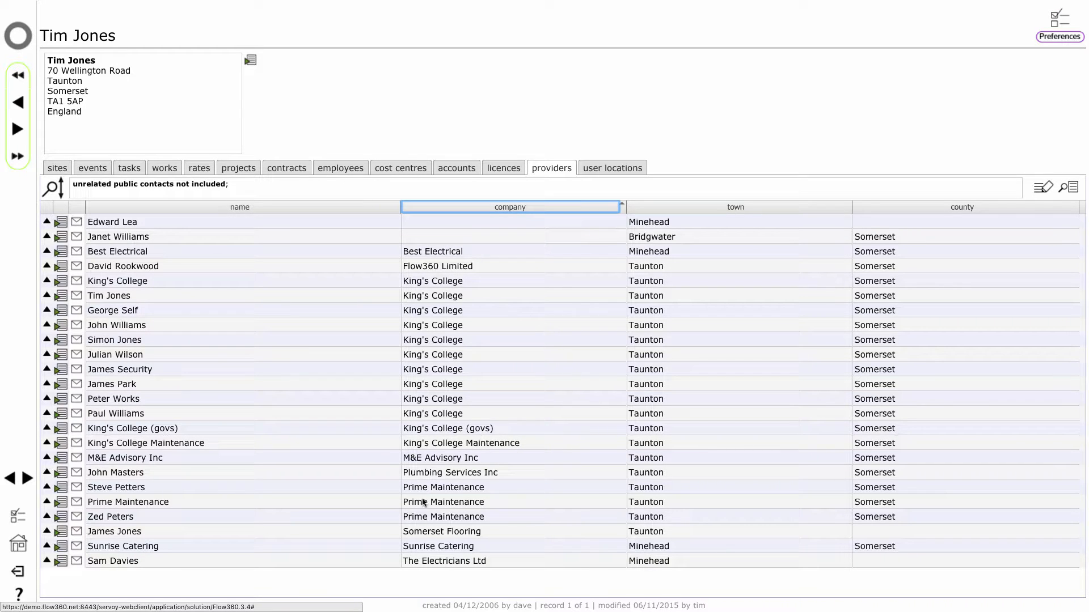
pyautogui.click(61, 548)
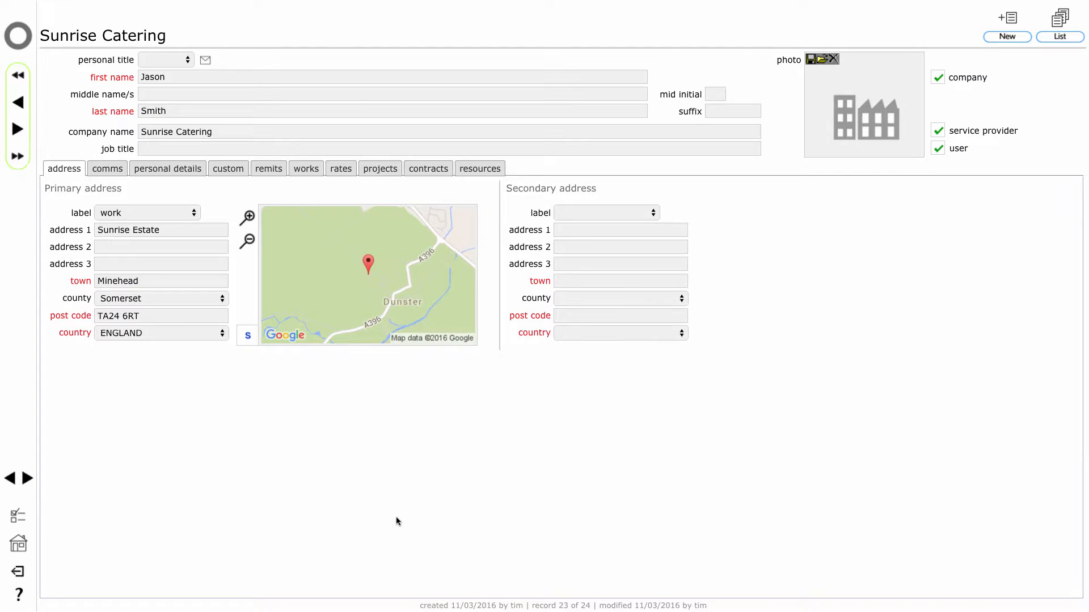
pyautogui.click(269, 168)
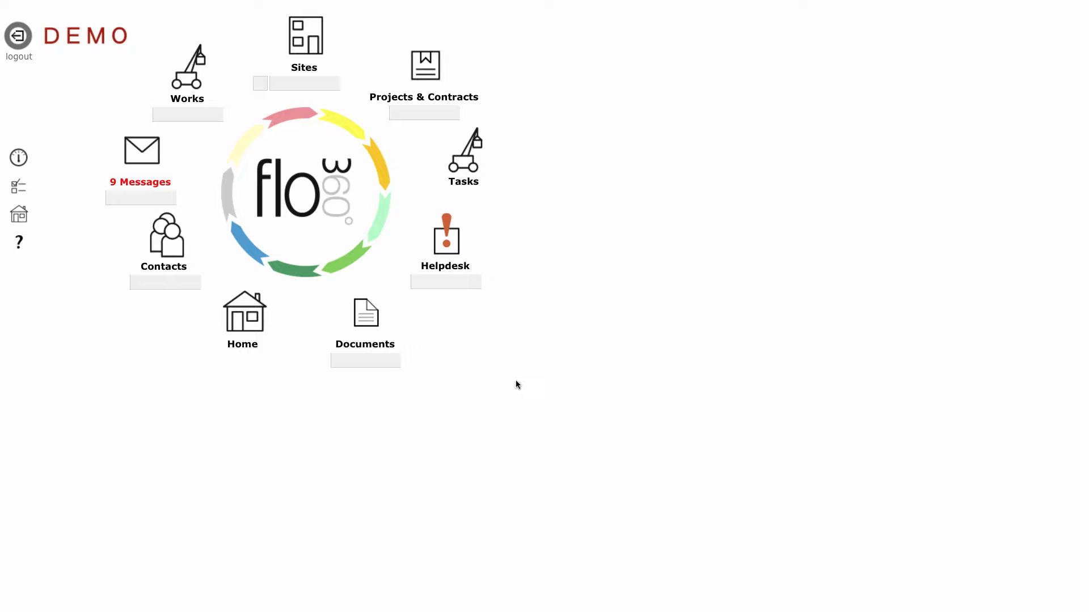
# Open the Lights failed helpdesk issue 30273 for Tuckers House Ground Floor Corridor 1.
pyautogui.click(444, 244)
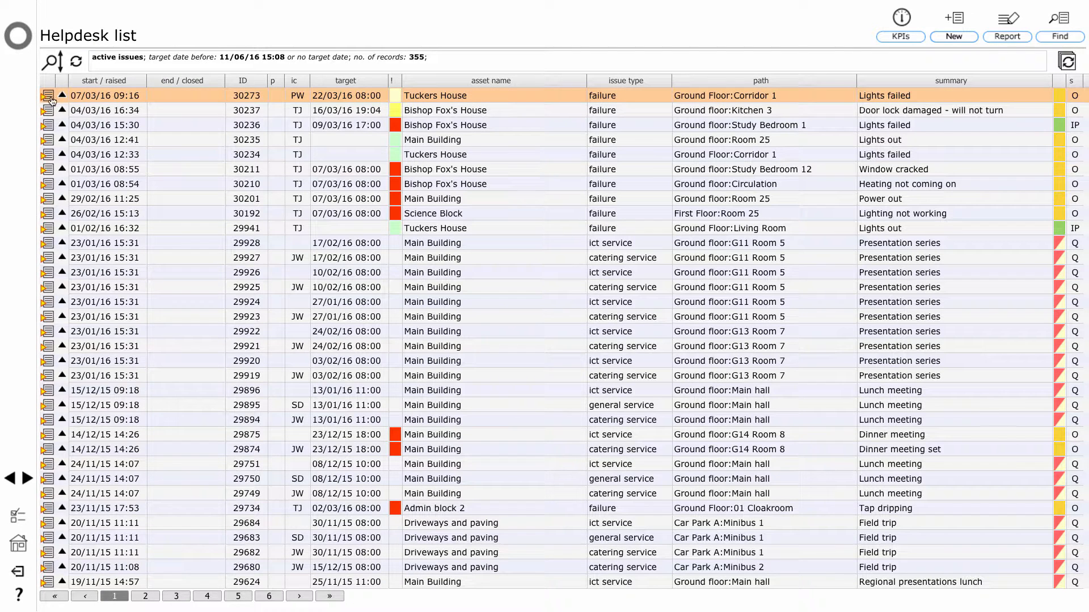
pyautogui.click(48, 95)
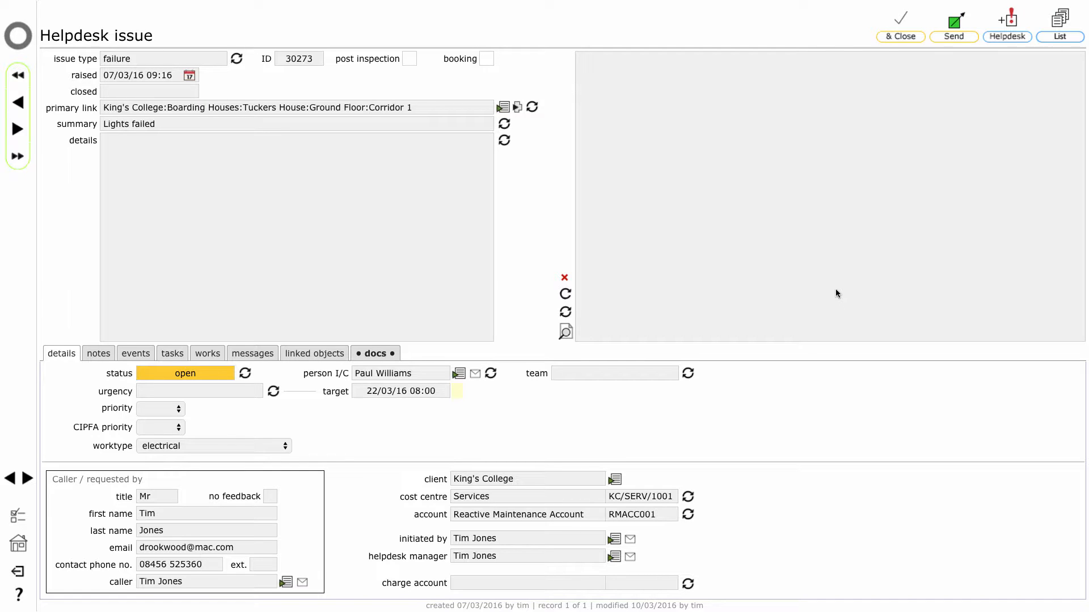
# Send the issue out as an order, accepting the suggested resource path.
pyautogui.click(955, 37)
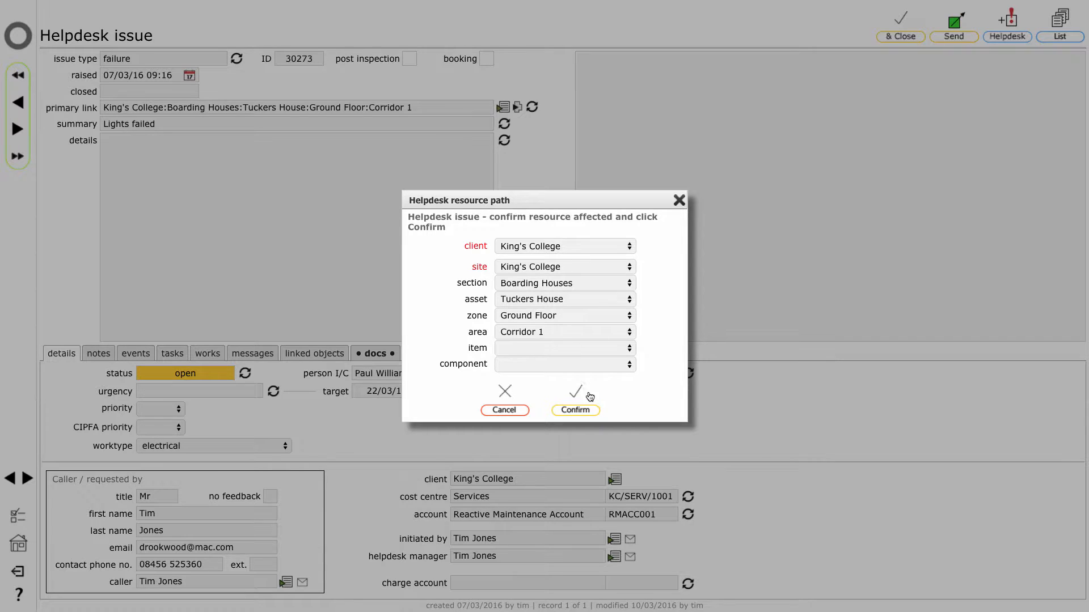
pyautogui.click(576, 409)
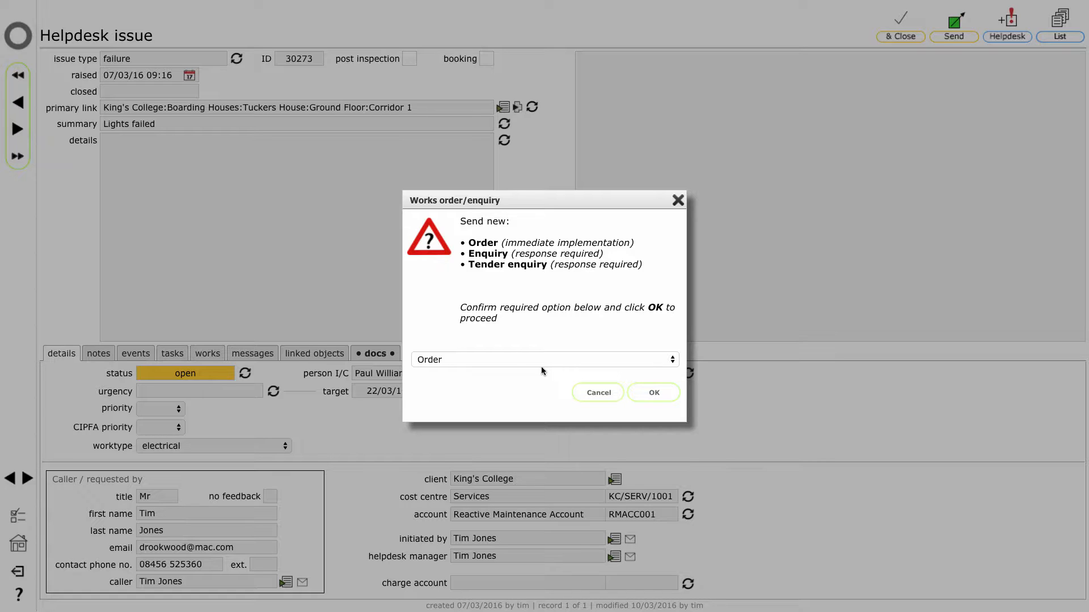
pyautogui.click(653, 391)
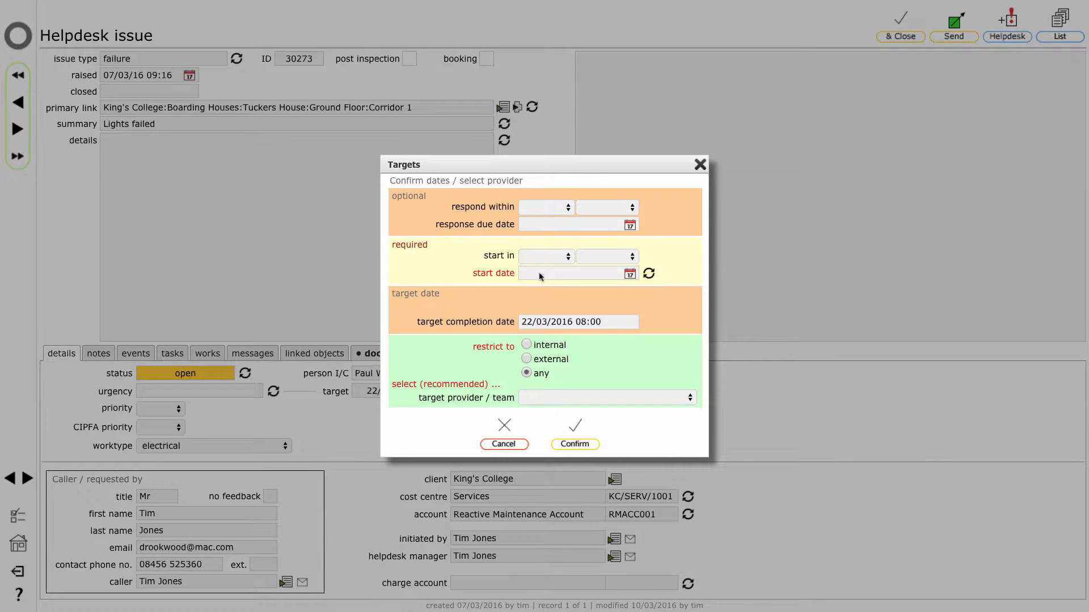
# Set the order to start now (11/03/2016 15:20) with external provider Best Electrical, and confirm.
pyautogui.click(650, 275)
pyautogui.click(527, 359)
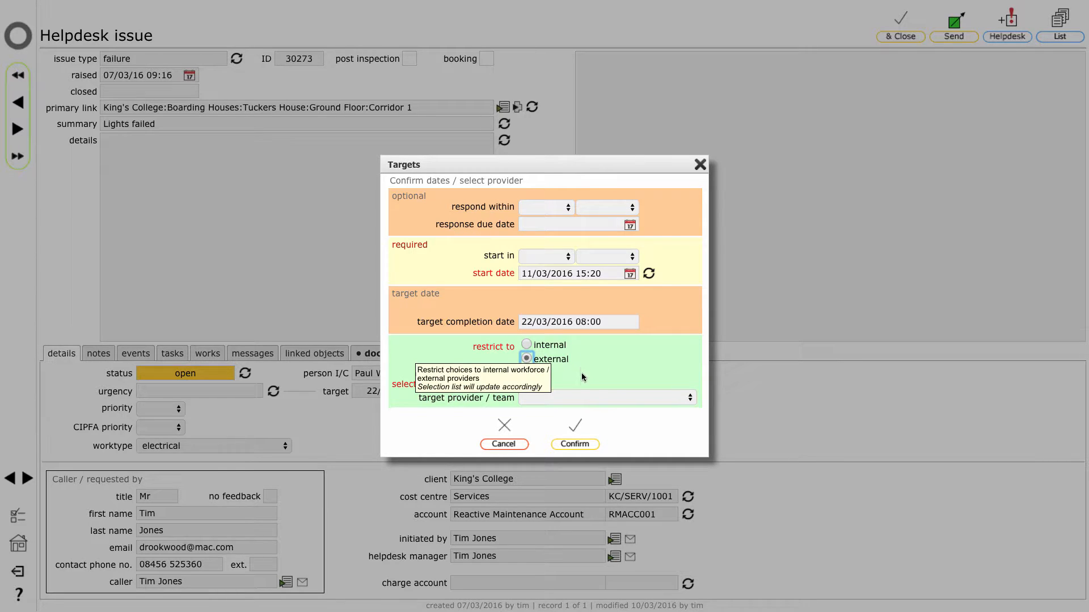
pyautogui.click(652, 397)
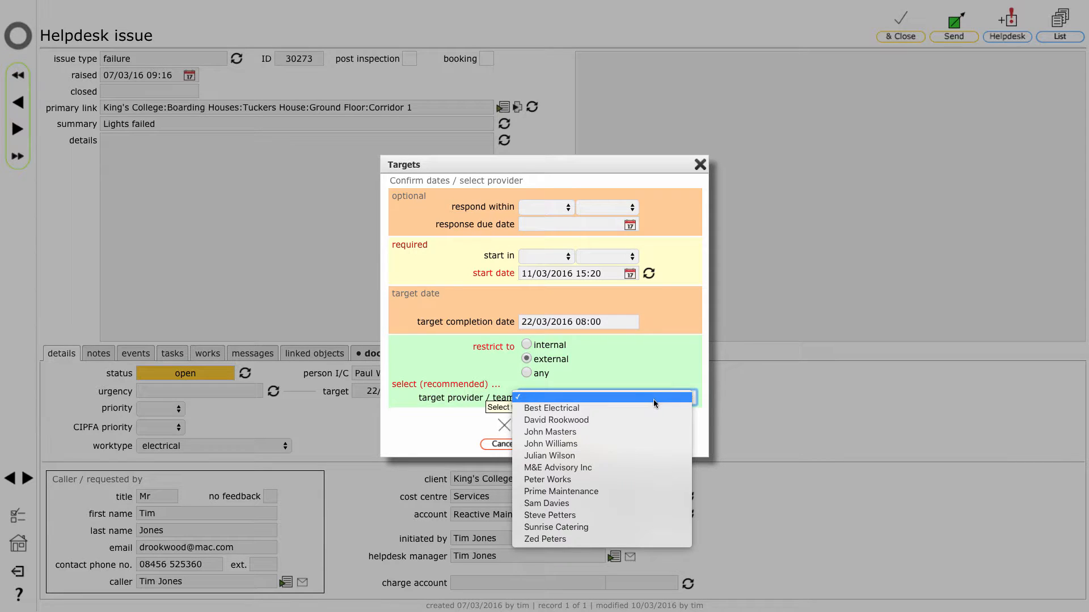
pyautogui.click(654, 408)
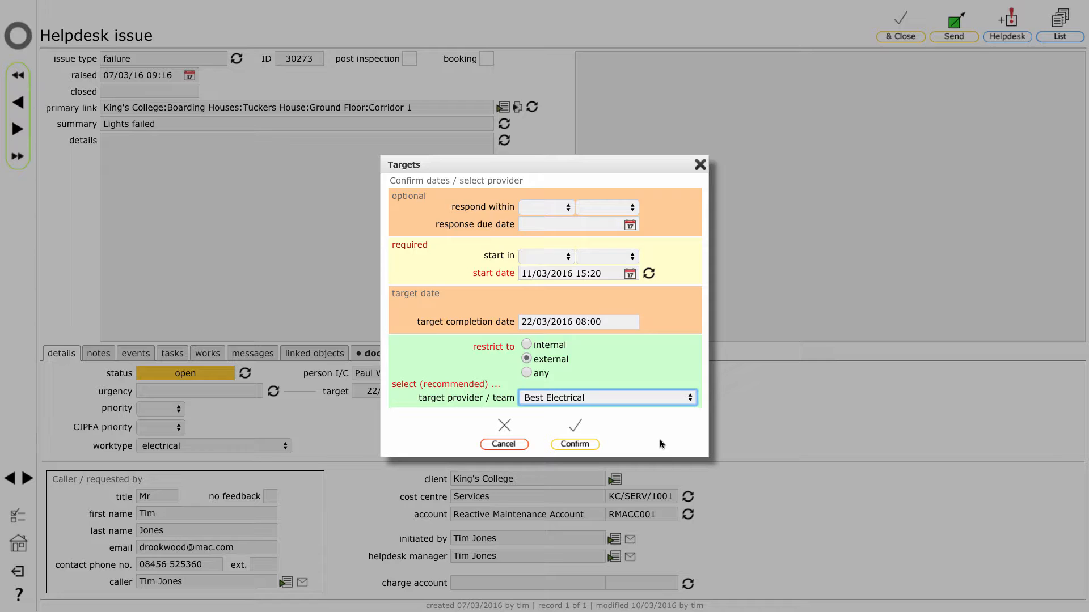
pyautogui.click(576, 444)
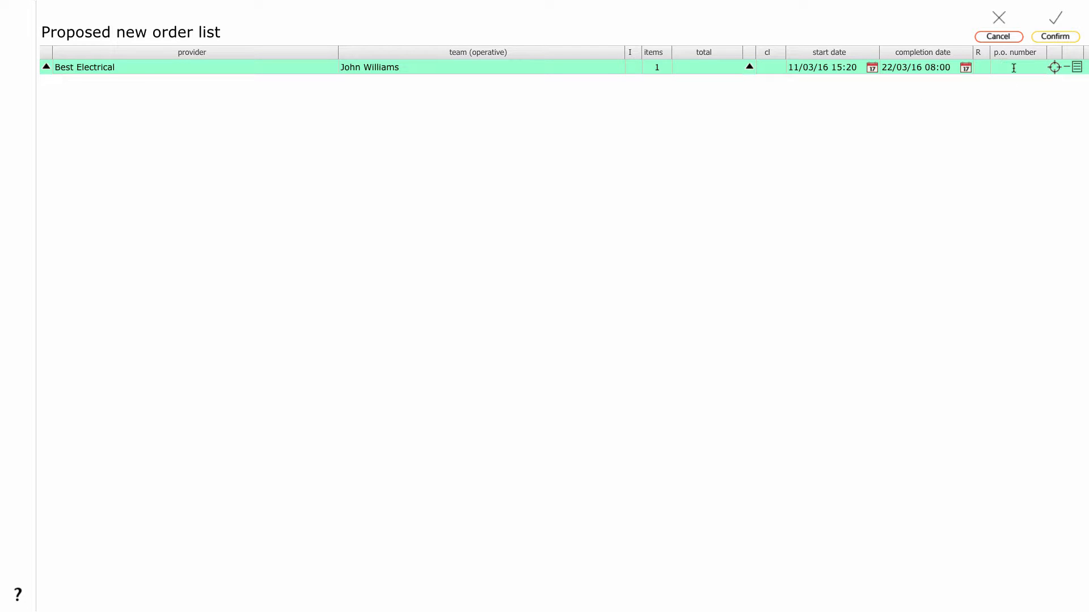
# Send proposed order m/ord/573 to Best Electrical, then bring up the full works list.
pyautogui.click(1054, 68)
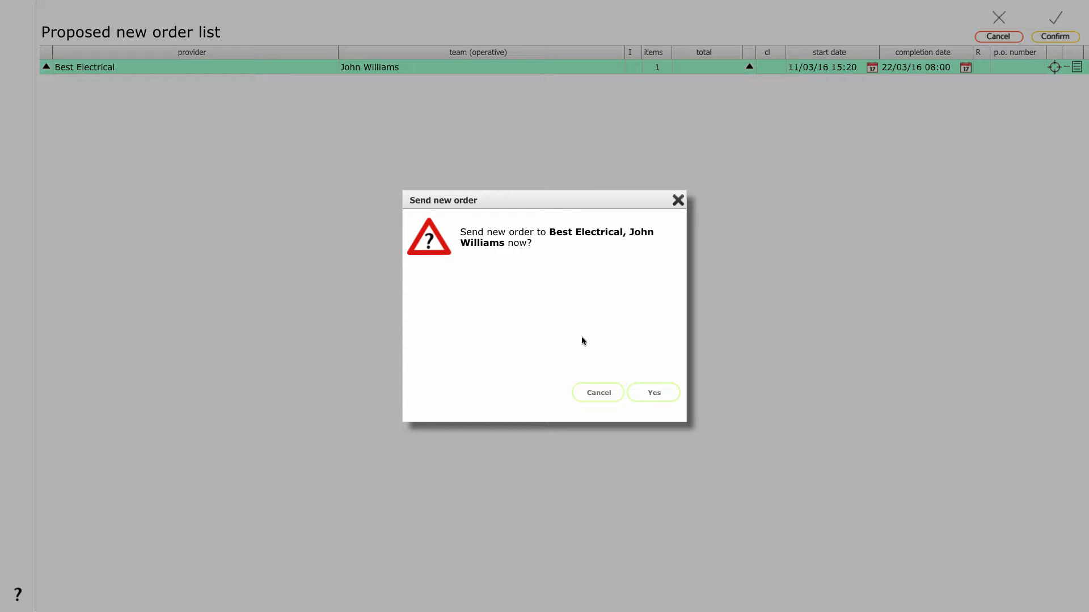
pyautogui.click(658, 394)
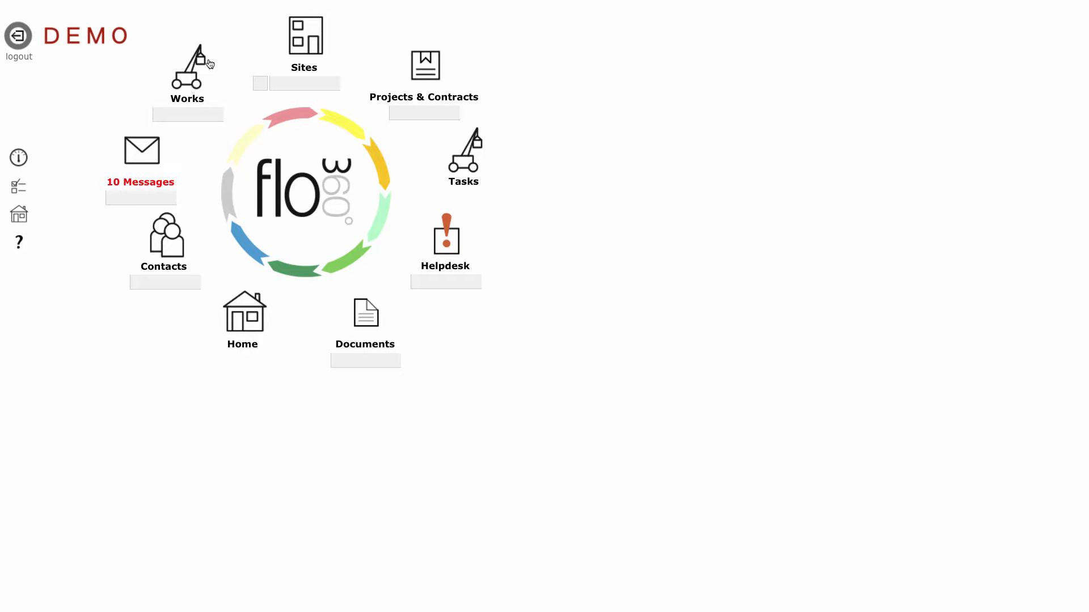
pyautogui.click(193, 80)
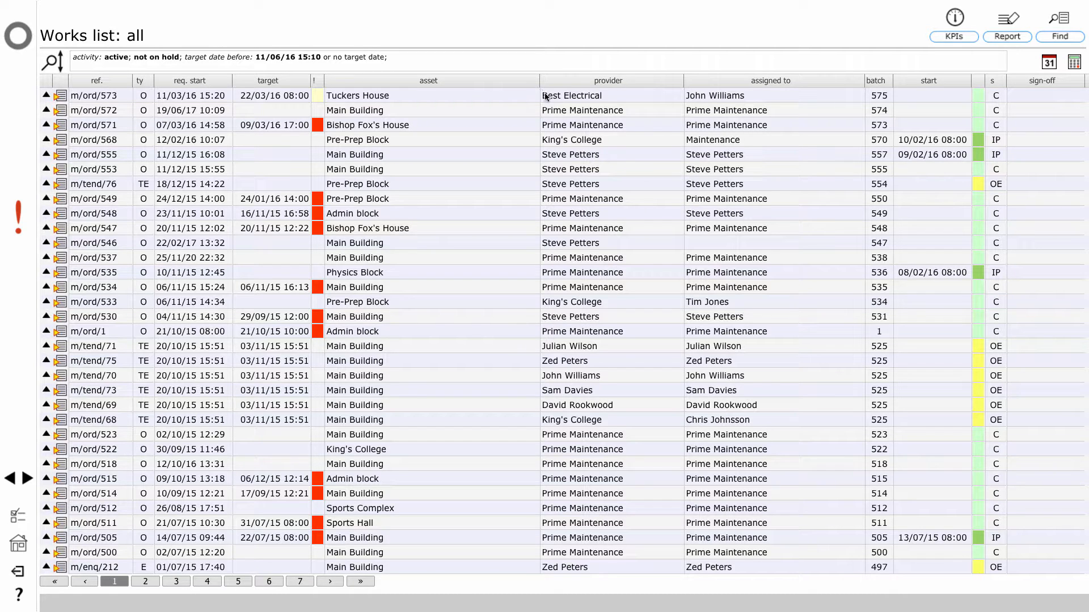
# Open works order m/ord/573 and its Tuckers House Lights failed item.
pyautogui.click(62, 97)
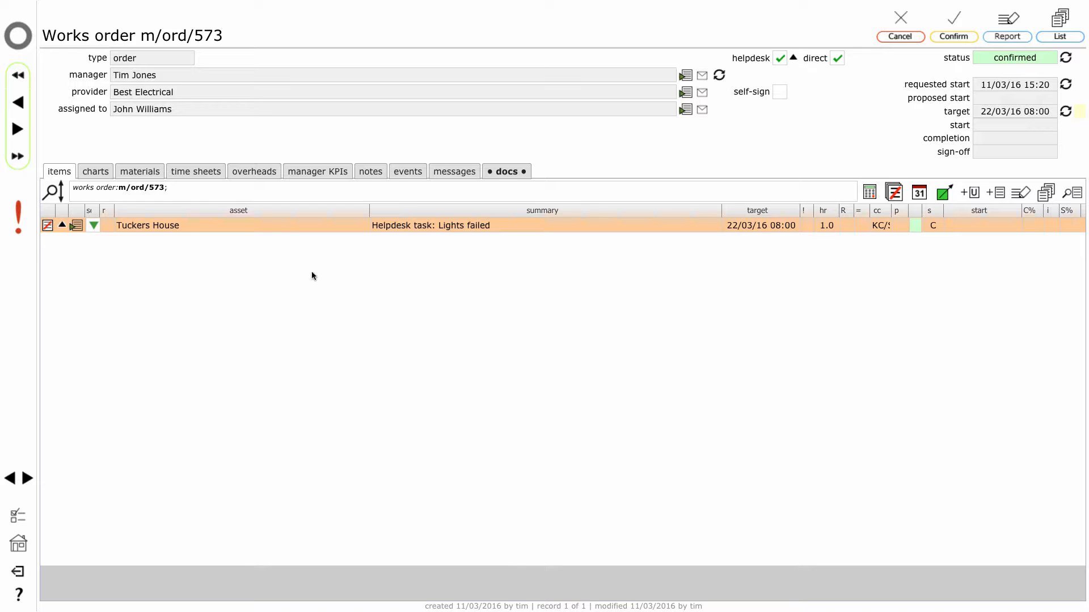
pyautogui.click(76, 226)
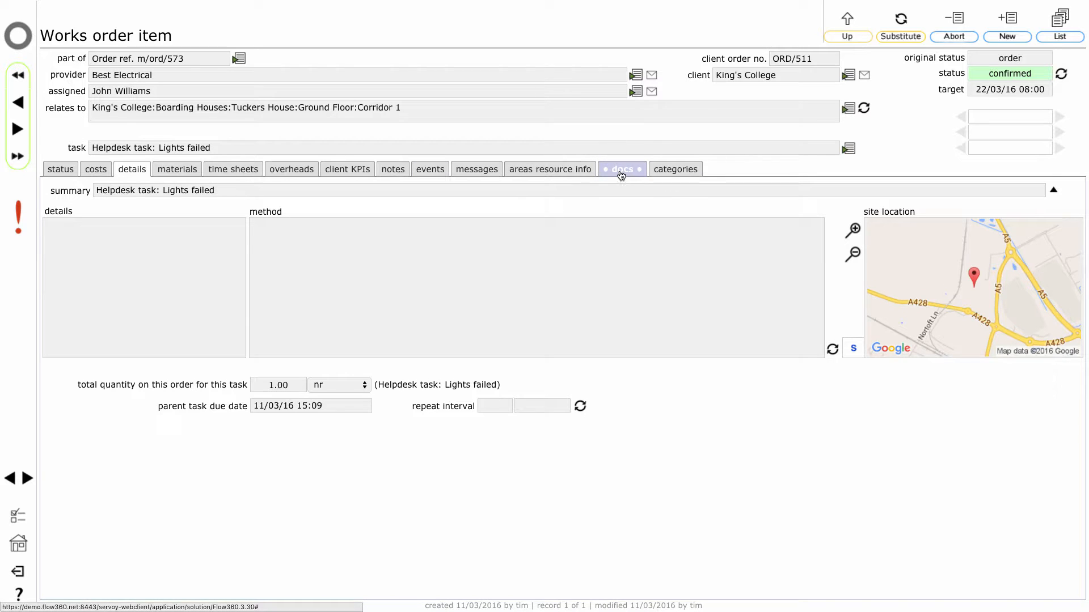
# Show the item's documents: image, Site plan 2 and ASBESTOS REGISTER.doc.
pyautogui.click(621, 170)
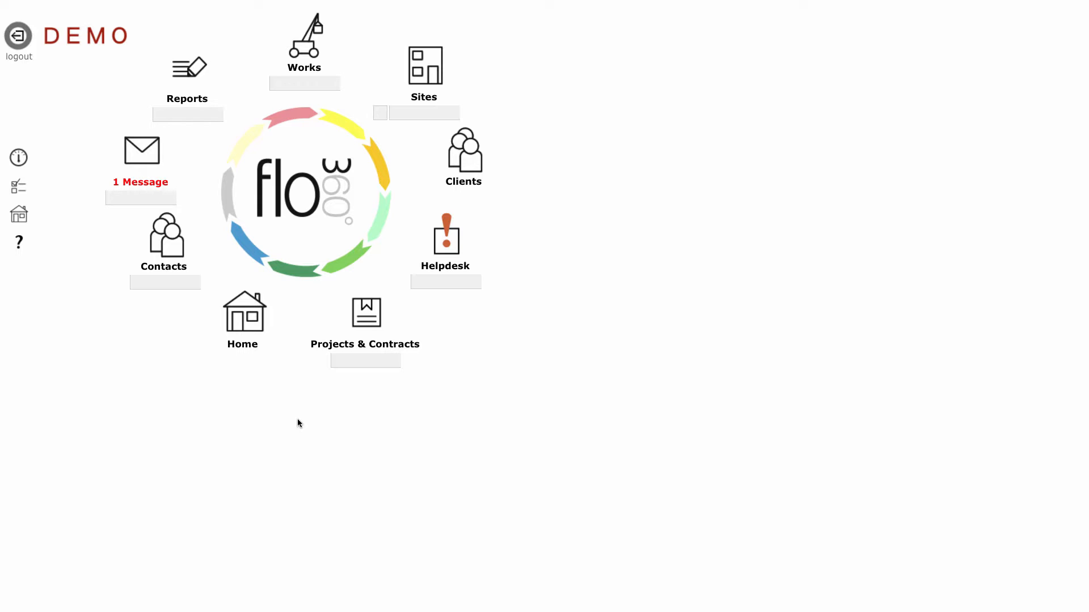
# Open the new works order message for m/ord/573 from the received messages.
pyautogui.click(142, 158)
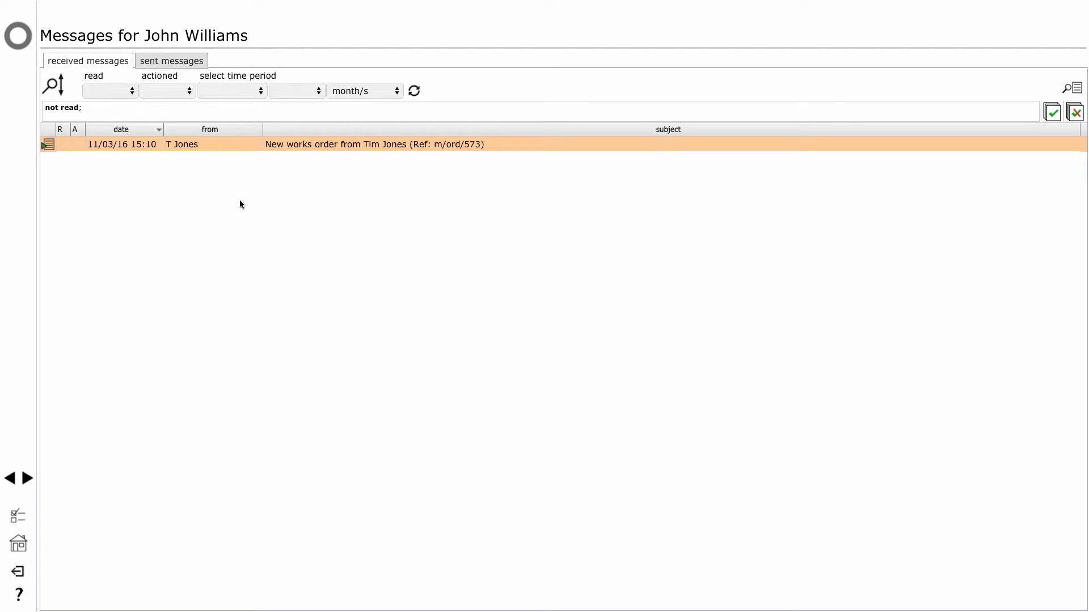
pyautogui.click(47, 146)
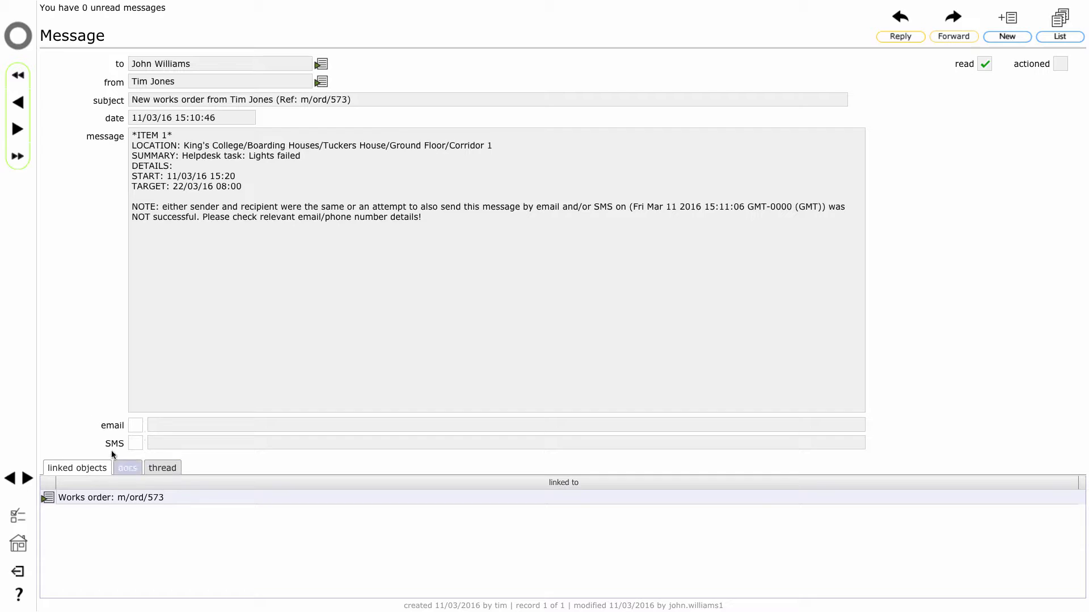
# Open the linked order m/ord/573, preview its Site plan 2 document, then close it.
pyautogui.click(49, 499)
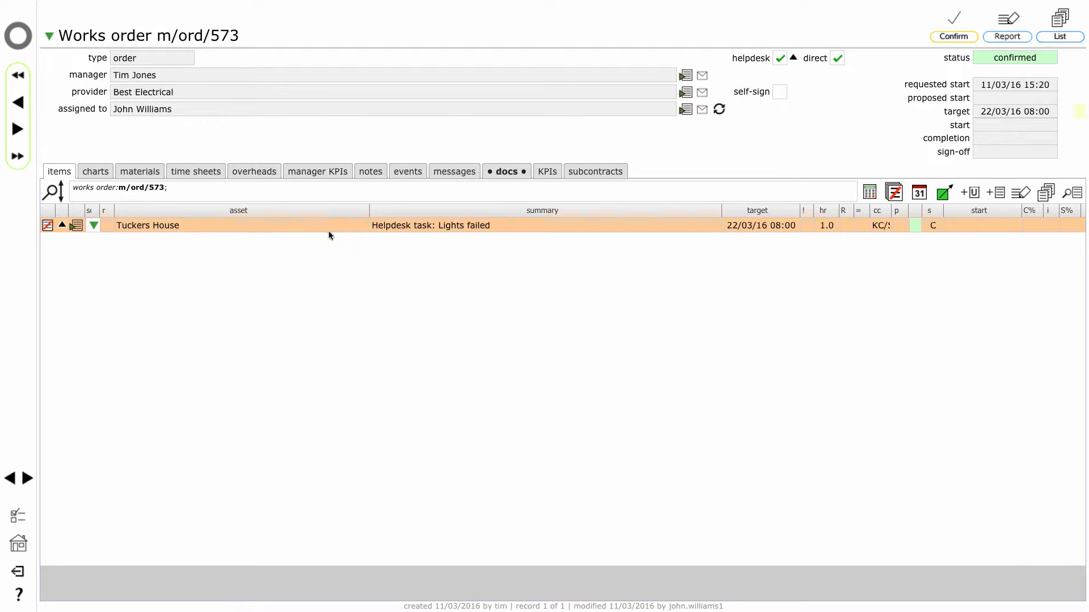
pyautogui.click(507, 176)
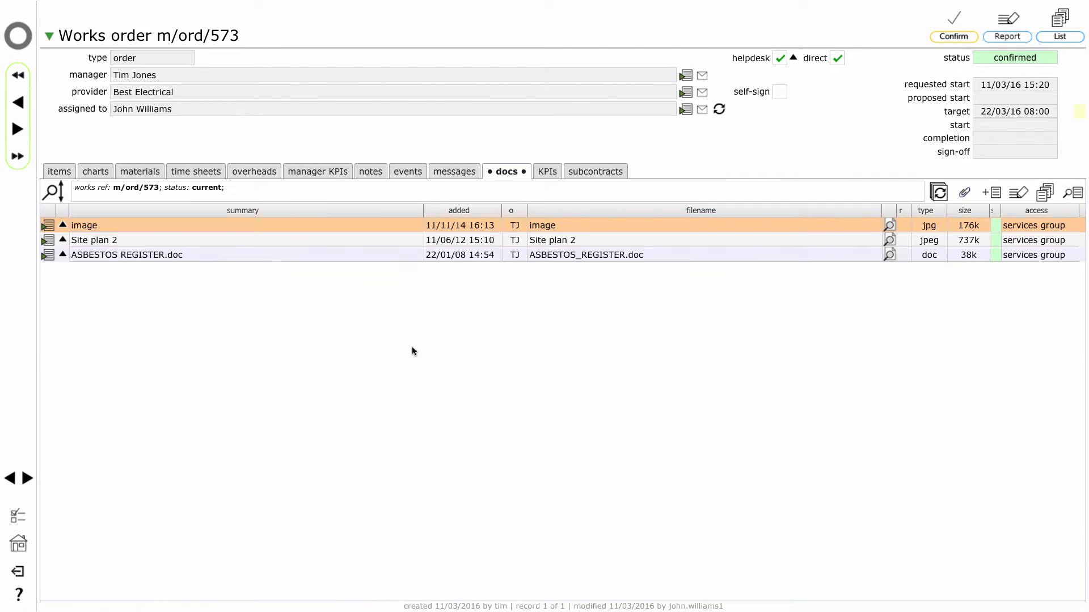
pyautogui.click(80, 242)
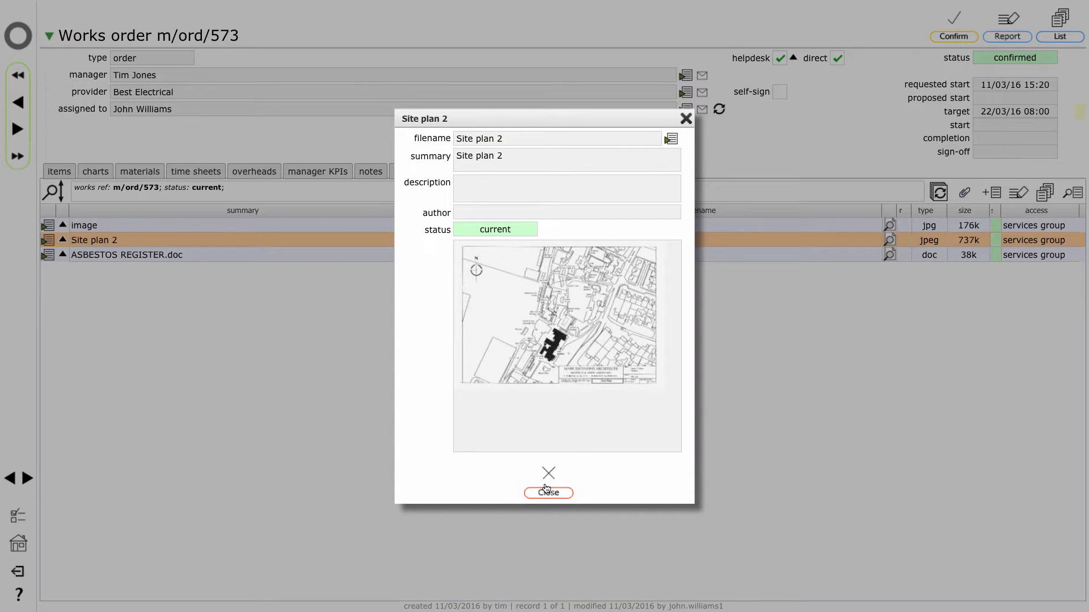
pyautogui.click(545, 492)
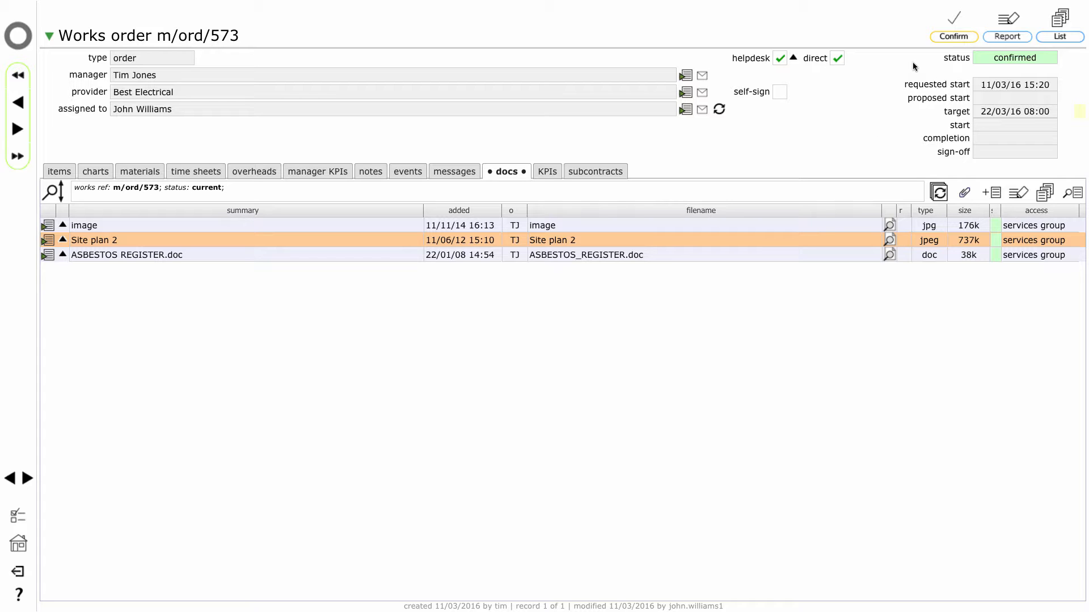
# Record full completion of m/ord/573, started 11/03/2016 11:00 and completed 15:53.
pyautogui.click(953, 34)
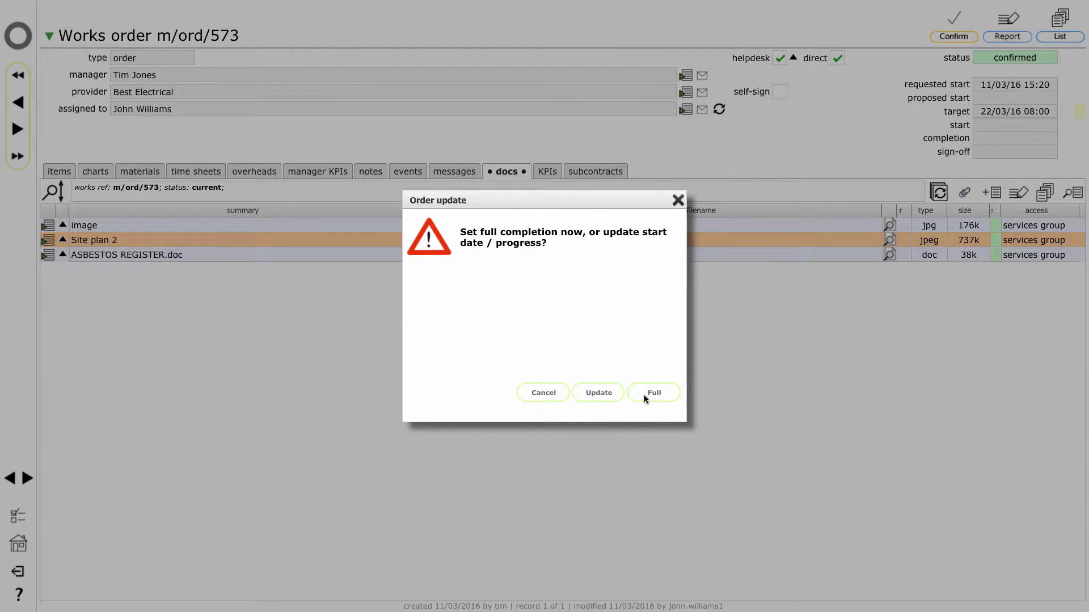
pyautogui.click(652, 393)
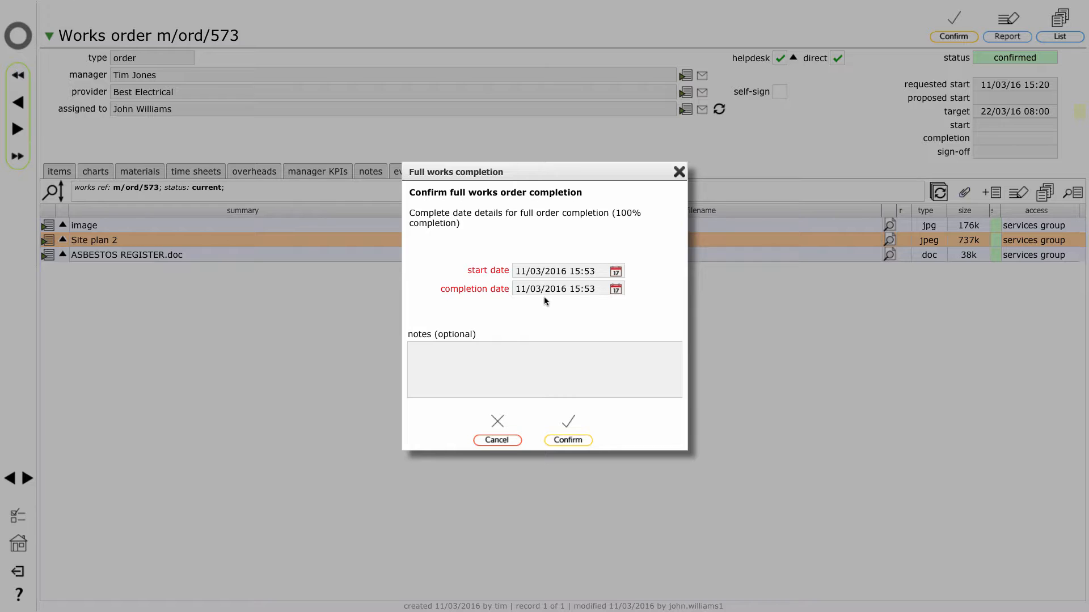
pyautogui.click(598, 271)
pyautogui.doubleClick(572, 271)
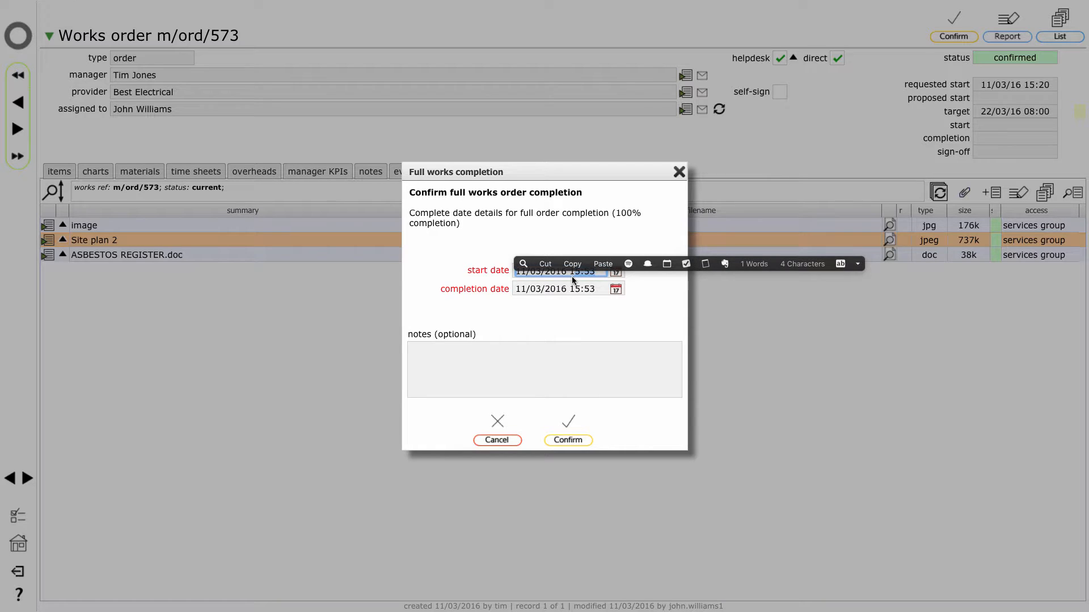
pyautogui.write('11:00')
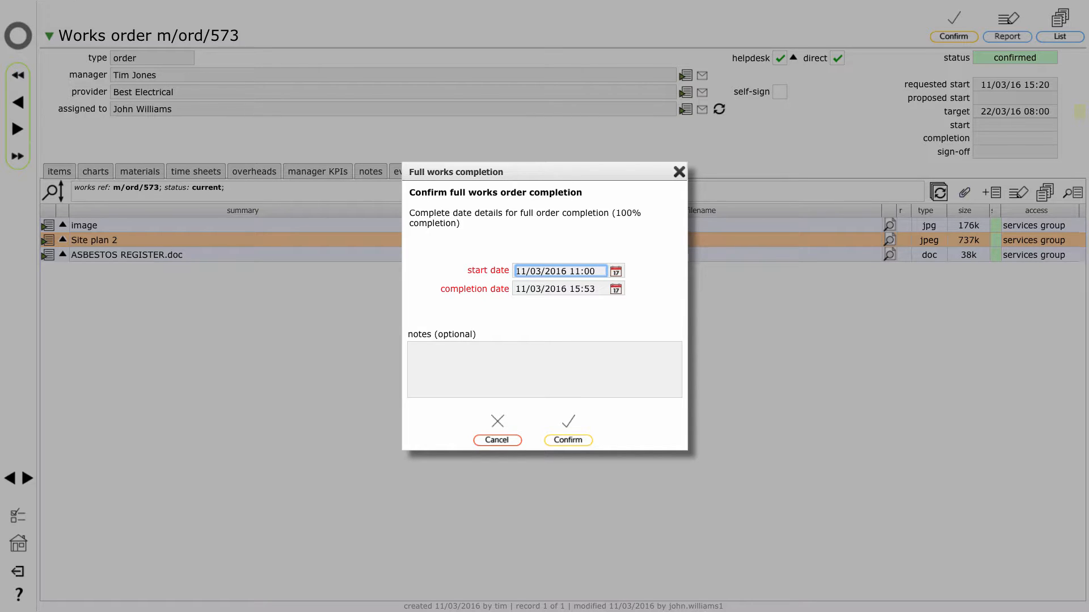
pyautogui.click(522, 329)
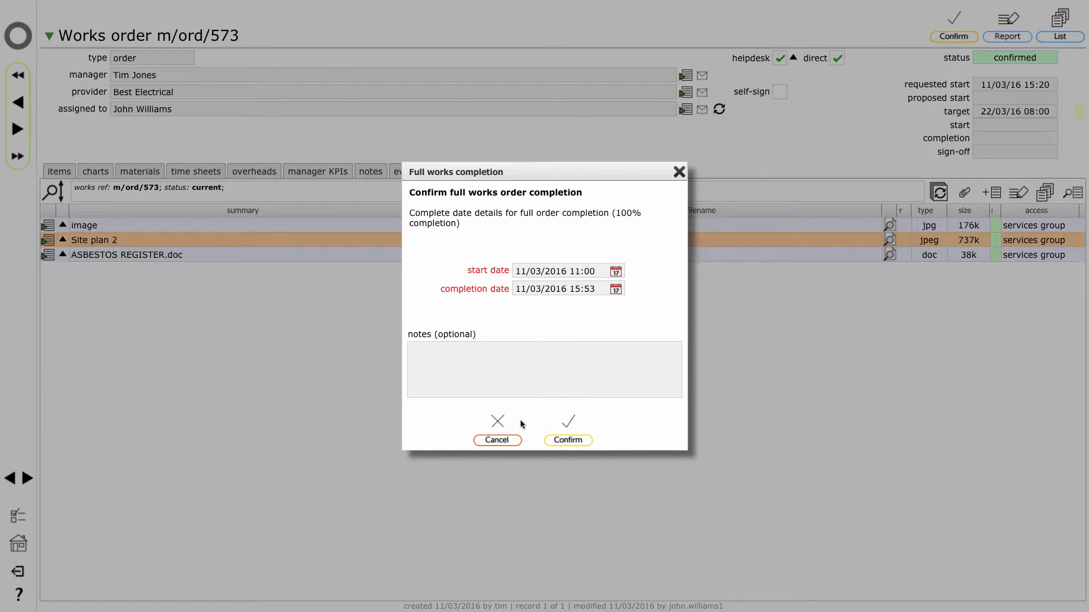
pyautogui.click(567, 440)
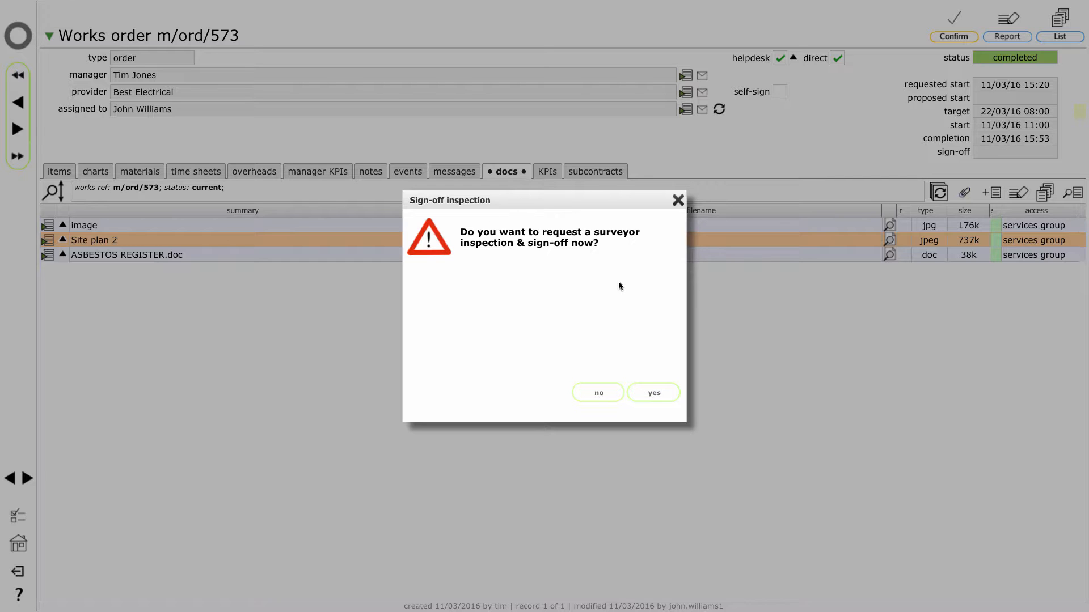
# Request a surveyor inspection and sign-off for completed order m/ord/573.
pyautogui.click(655, 392)
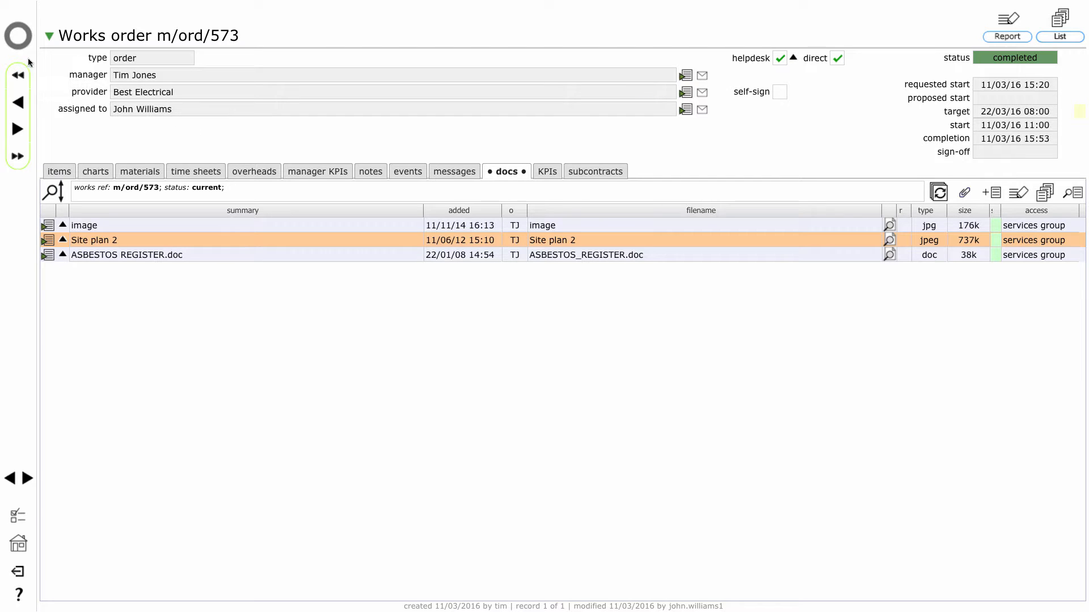
# Log out of the demo and log back in as the order's manager.
pyautogui.click(21, 38)
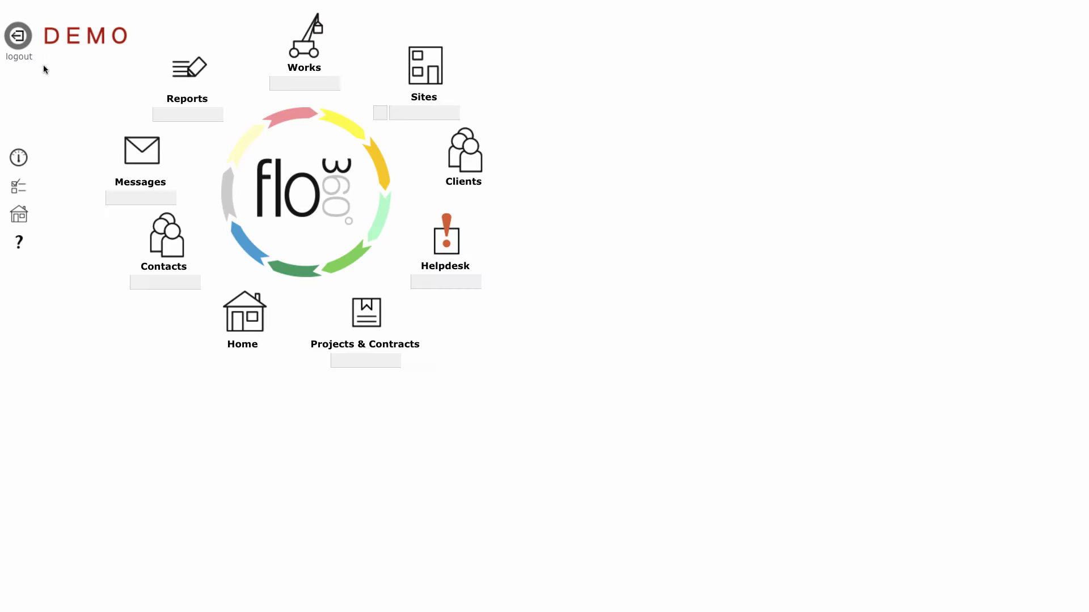
pyautogui.click(18, 37)
pyautogui.click(611, 327)
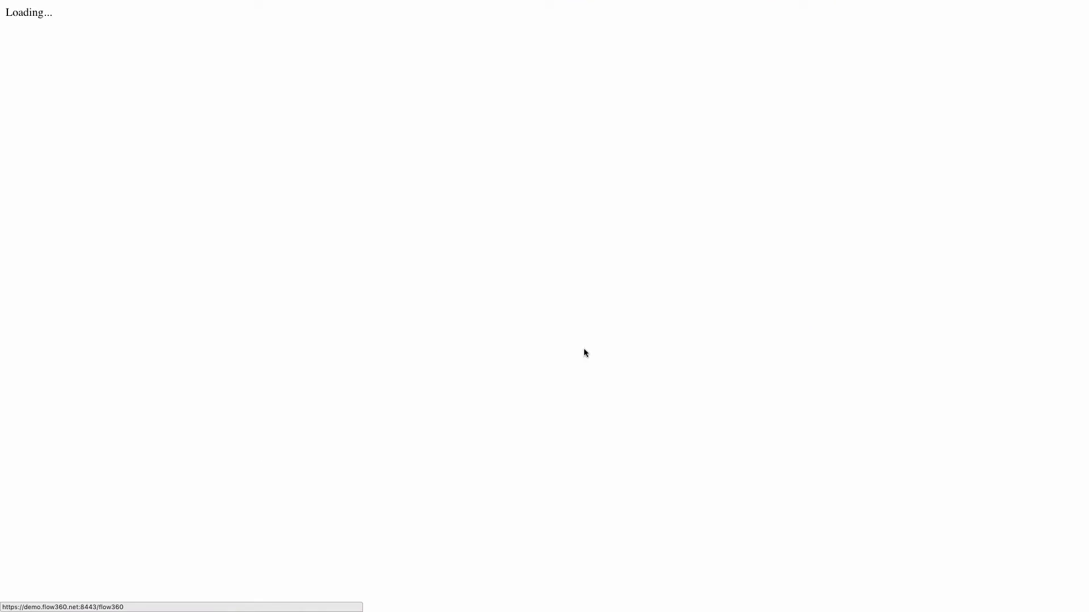
pyautogui.write('tim')
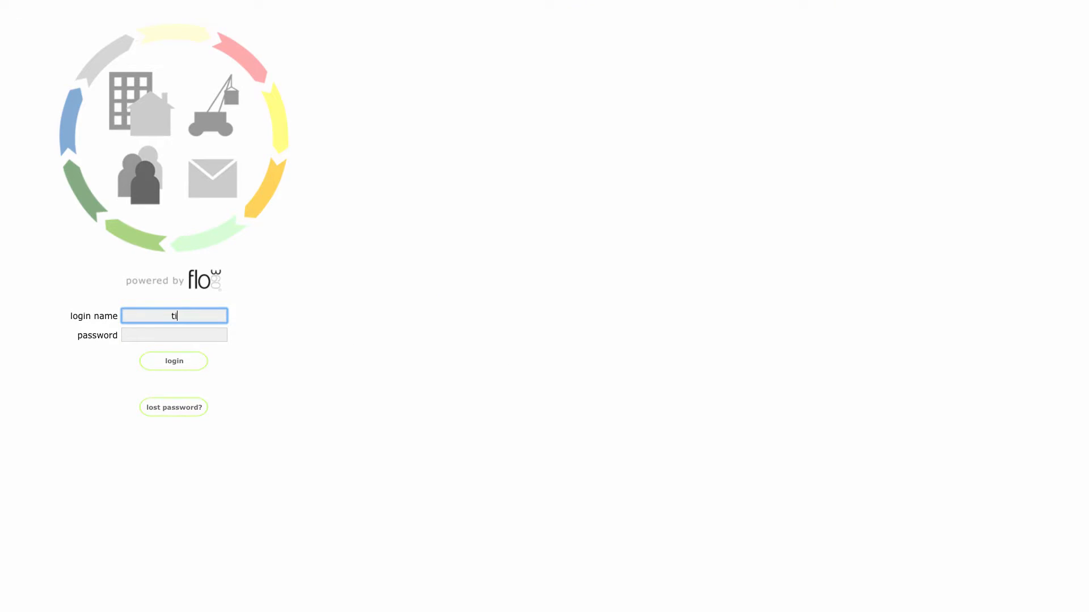
pyautogui.press('Tab')
pyautogui.write('••••••••')
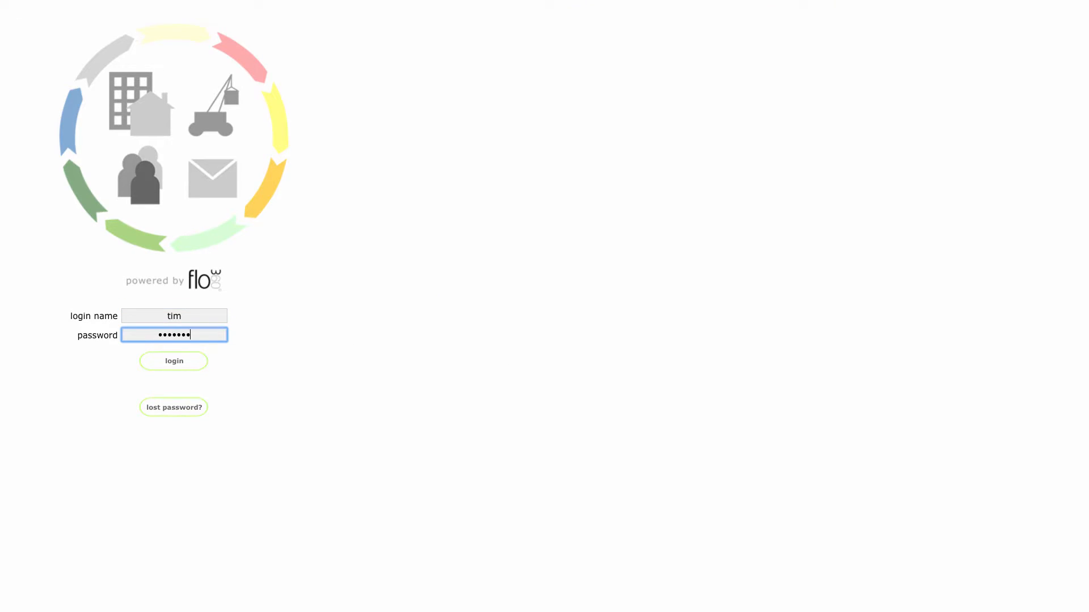
pyautogui.click(197, 367)
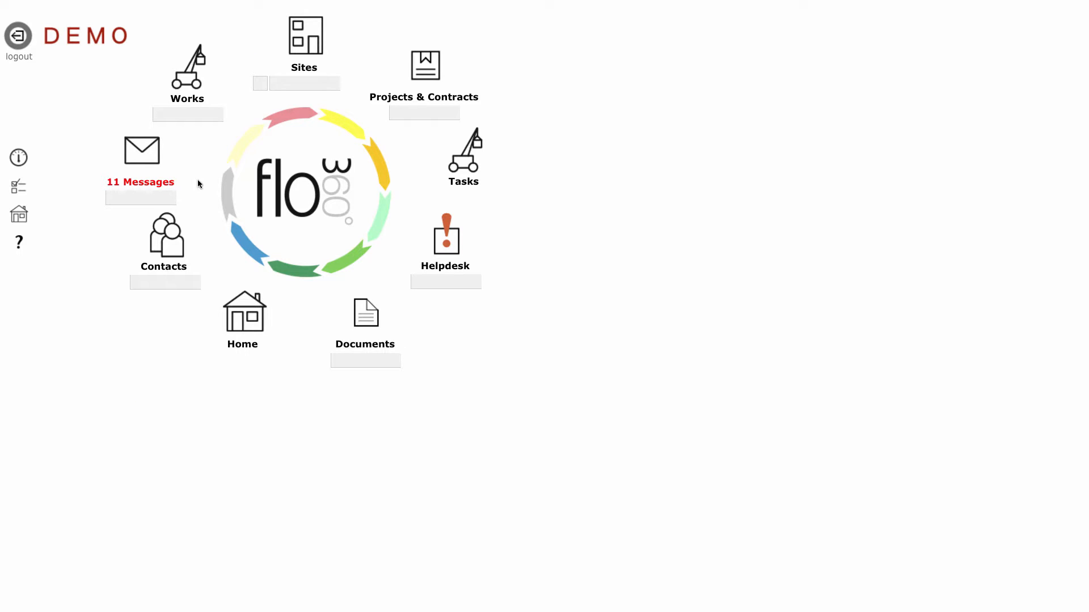
# Open works order m/ord/573 from the works item inspection request message.
pyautogui.click(141, 157)
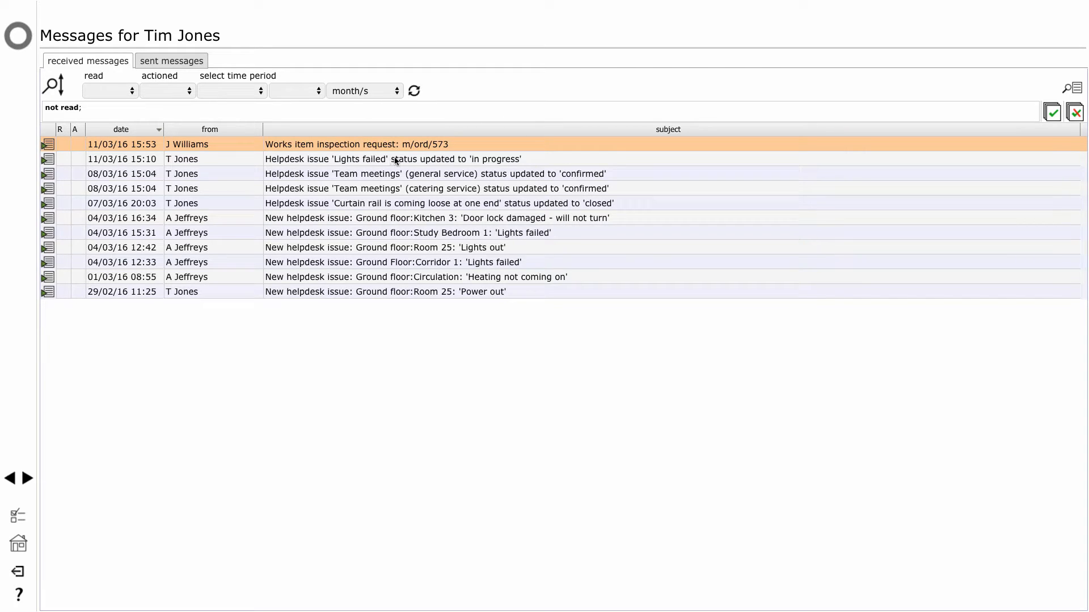
pyautogui.click(48, 146)
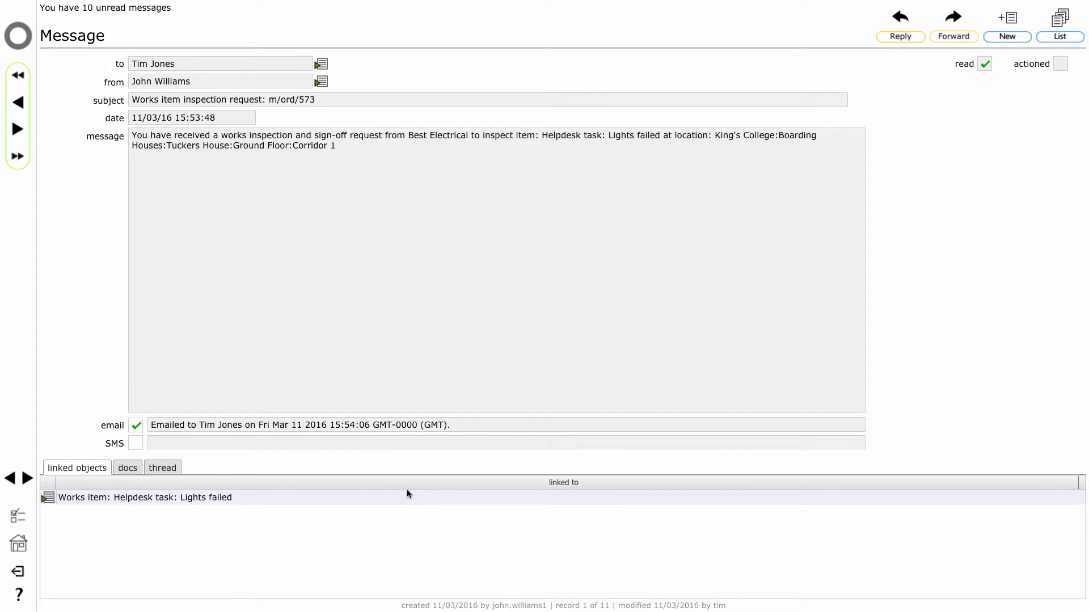
pyautogui.click(407, 495)
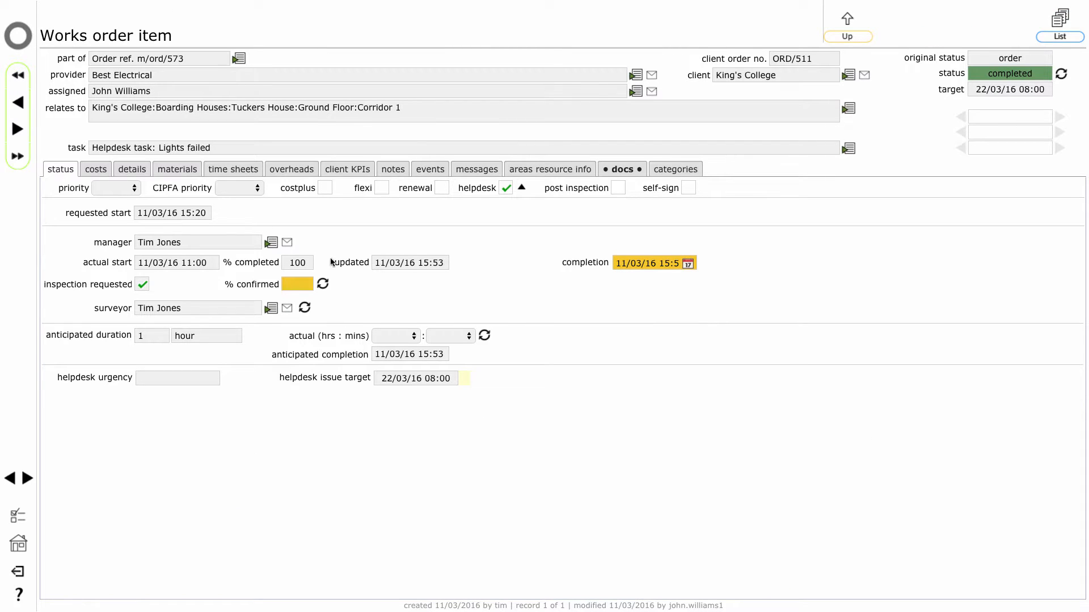
pyautogui.click(849, 33)
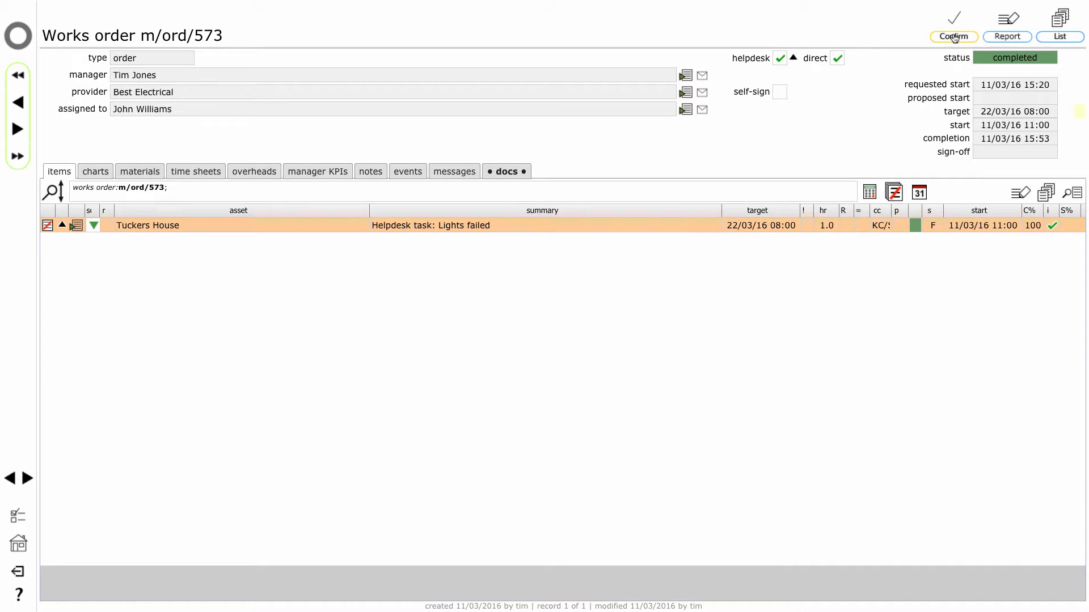
# Confirm full completion and sign-off of works order m/ord/573.
pyautogui.click(955, 37)
pyautogui.click(655, 394)
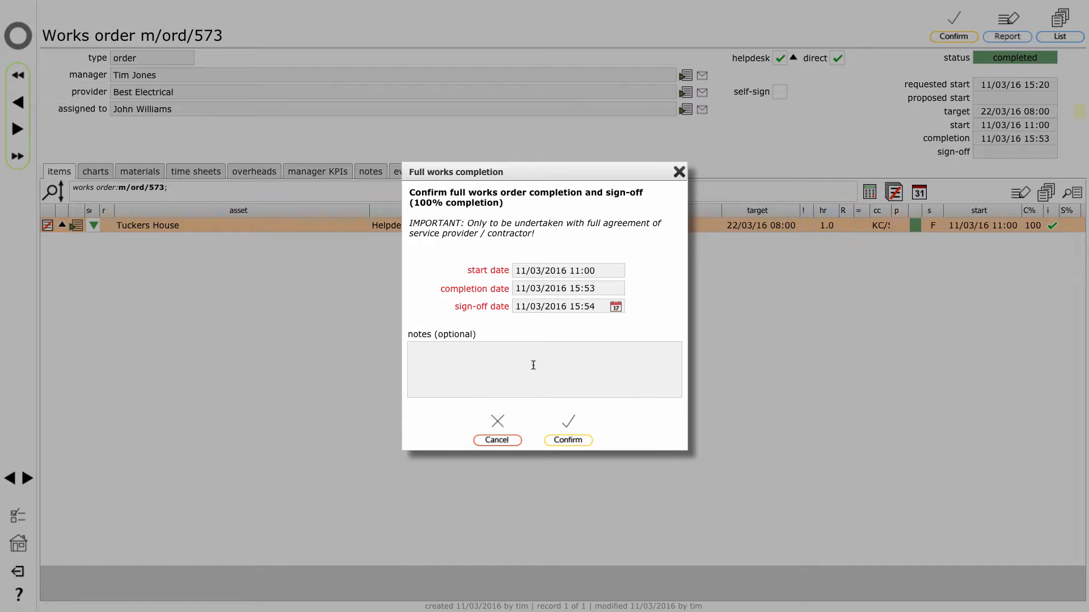
pyautogui.click(566, 441)
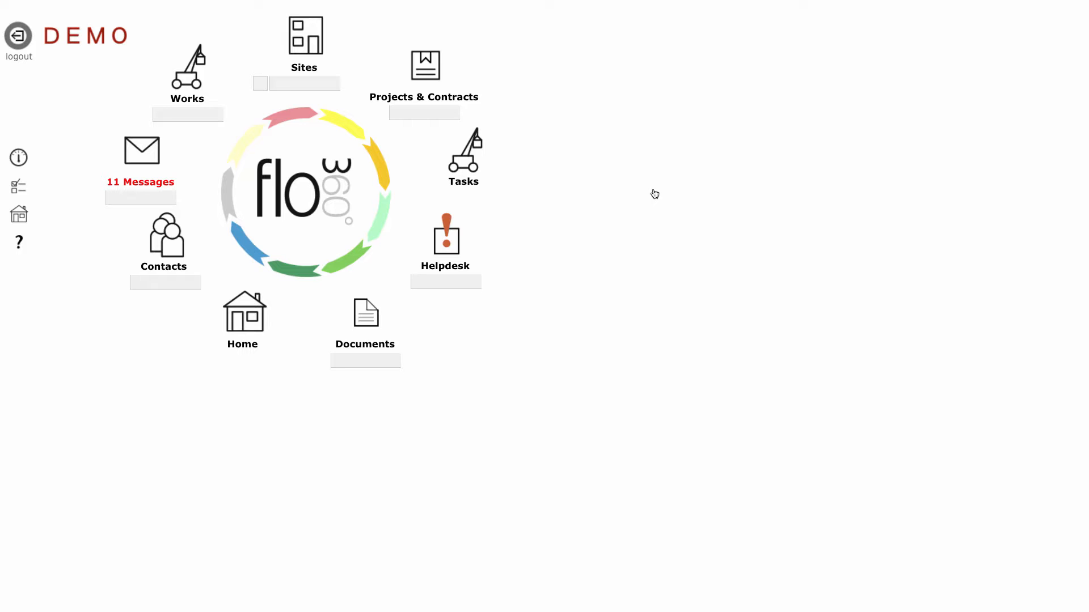
# Open the Heater service task from the King's College site's tasks list.
pyautogui.click(305, 38)
pyautogui.click(63, 154)
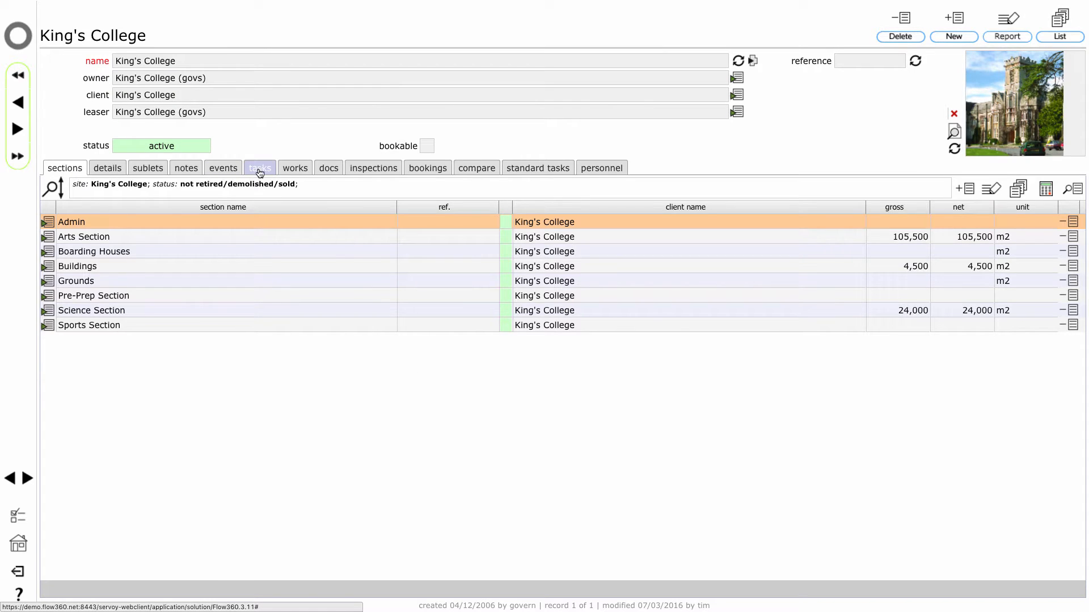
pyautogui.click(261, 169)
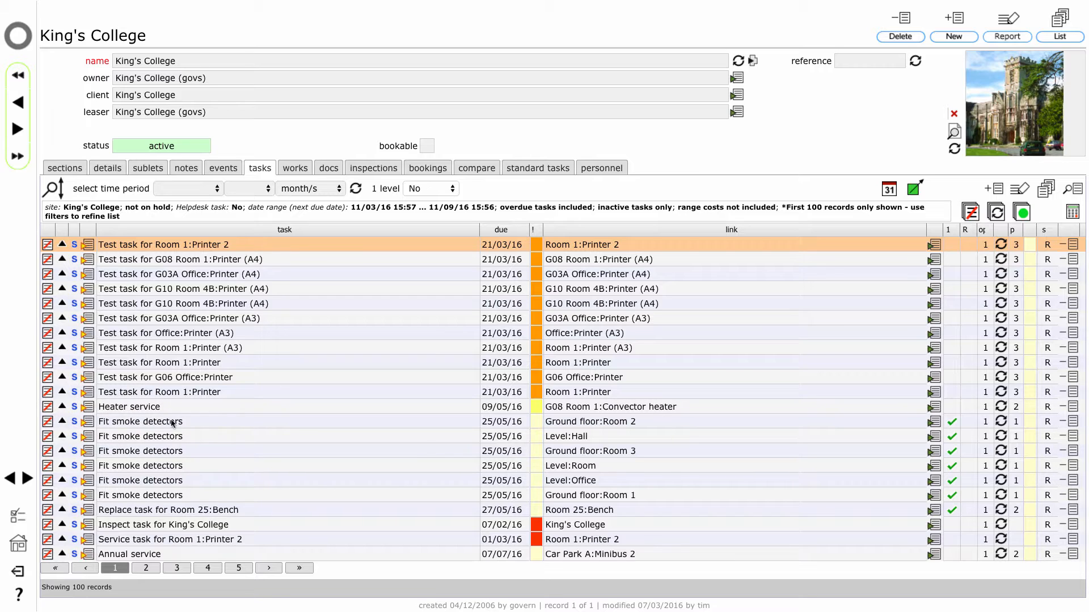
pyautogui.click(87, 409)
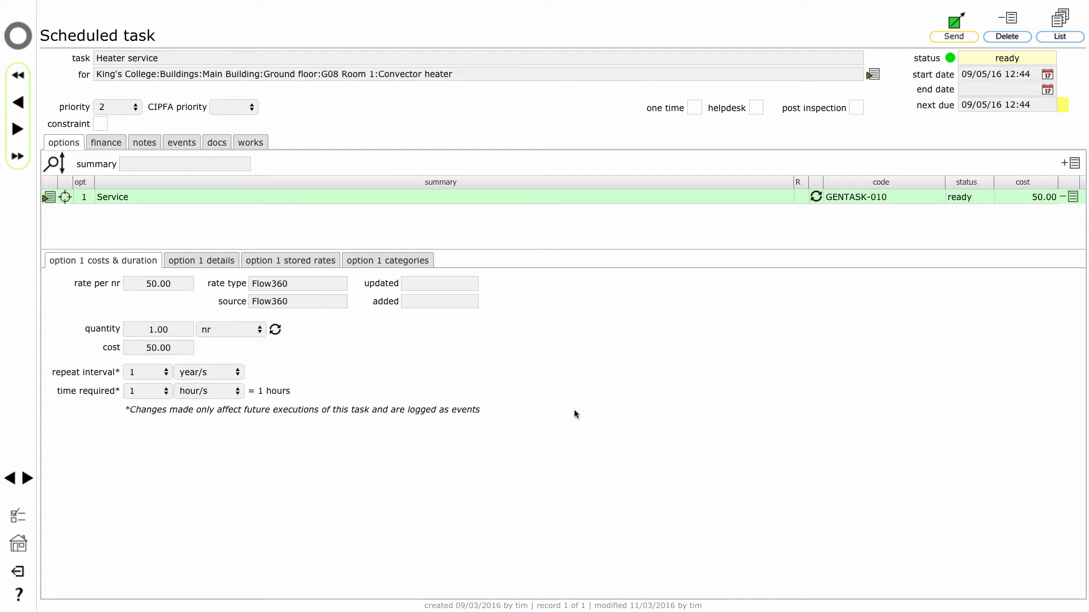
# Send the Heater service task as an order starting in 2 days.
pyautogui.click(956, 40)
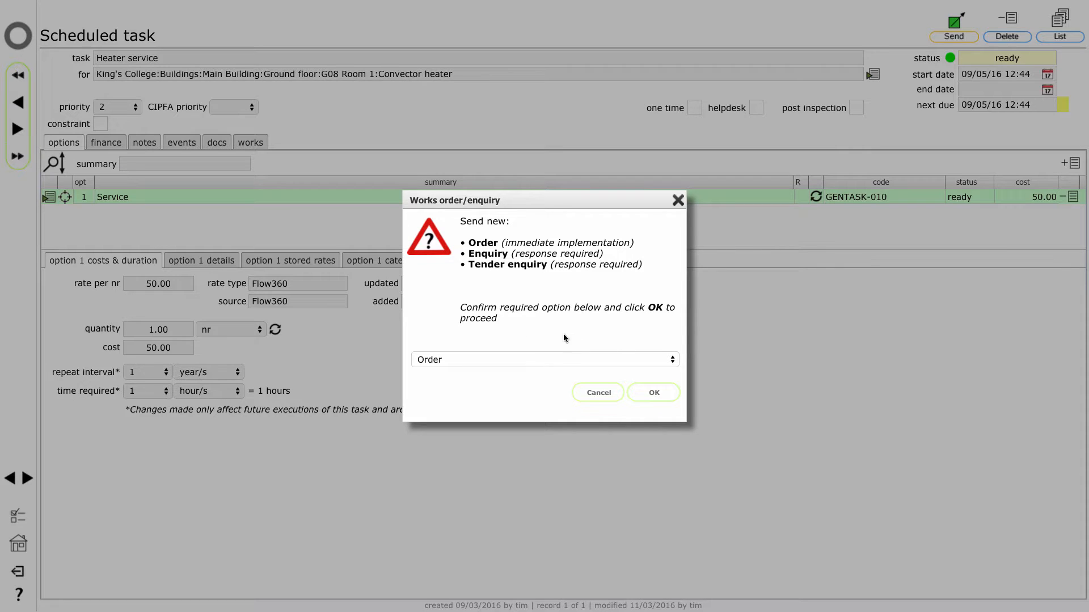
pyautogui.click(656, 394)
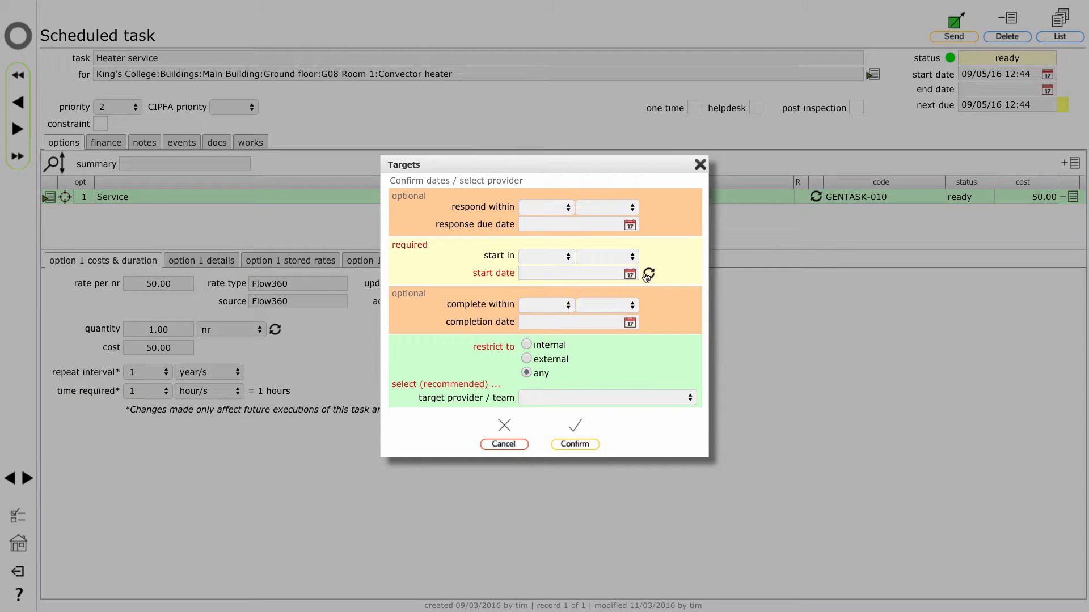
pyautogui.click(564, 257)
pyautogui.click(542, 291)
pyautogui.click(604, 257)
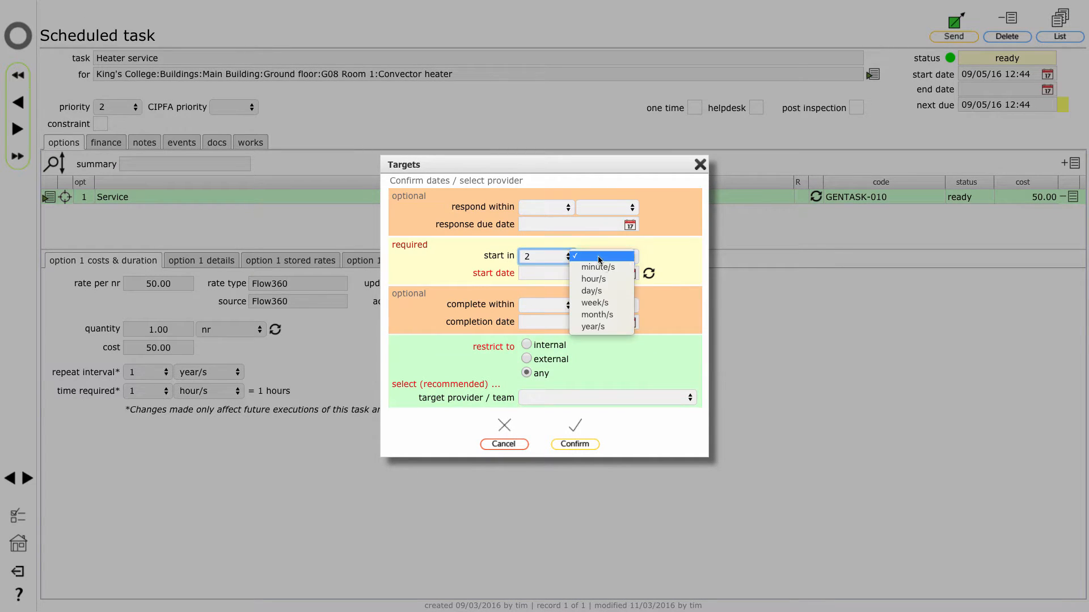
pyautogui.click(609, 292)
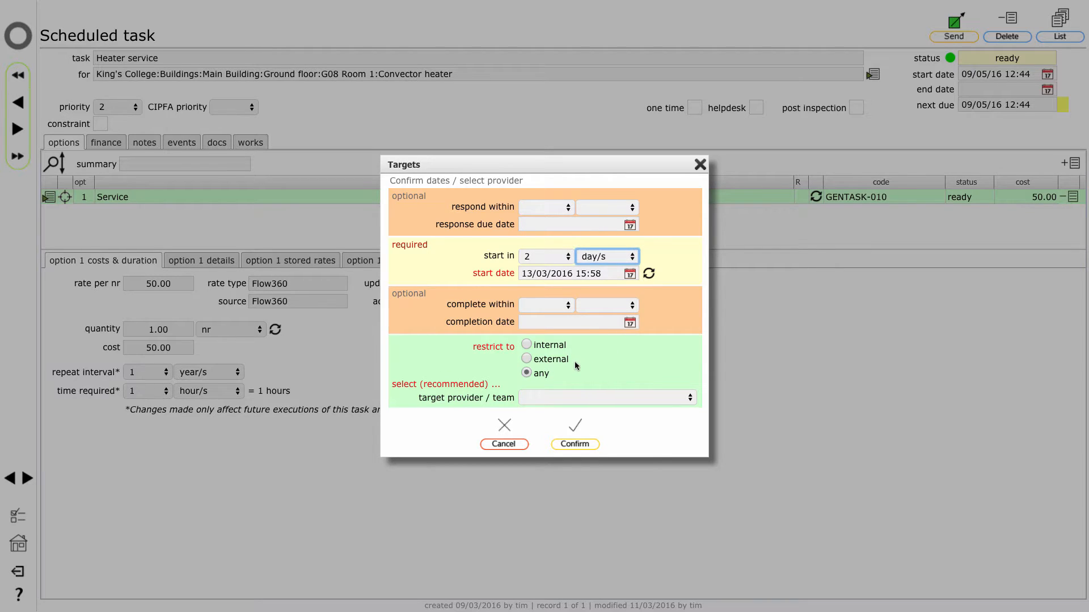
# Restrict to external providers, choose Best Electrical, and send the new order.
pyautogui.click(526, 359)
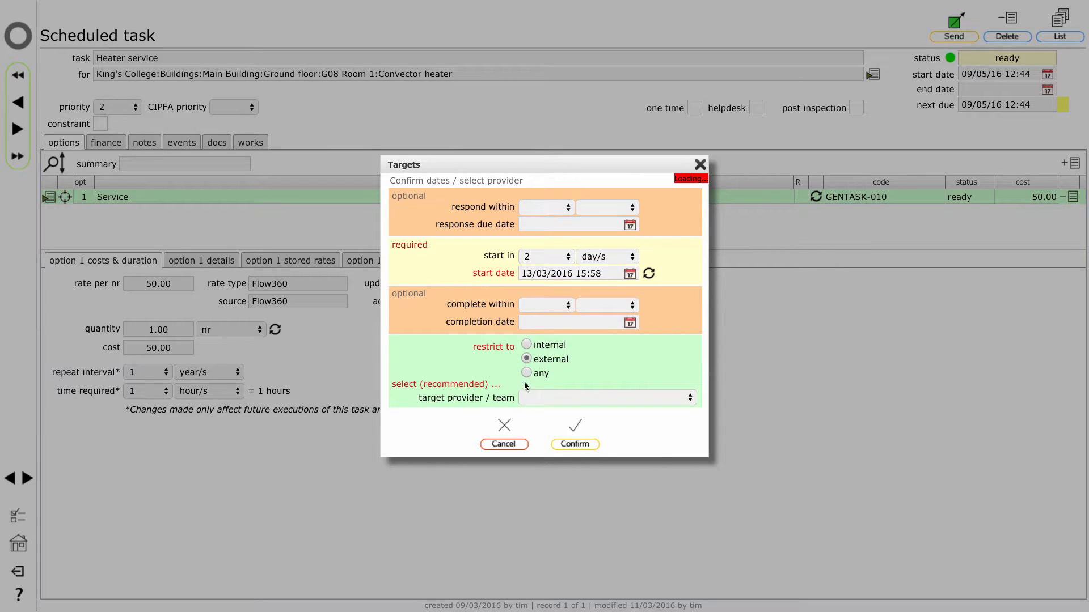
pyautogui.click(588, 400)
pyautogui.click(587, 410)
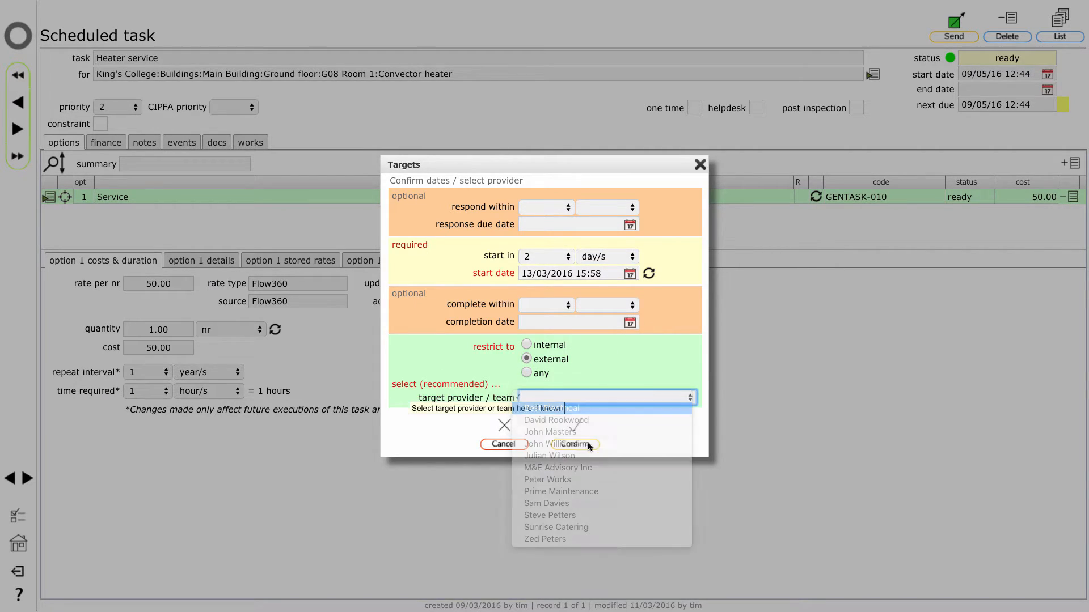
pyautogui.click(575, 444)
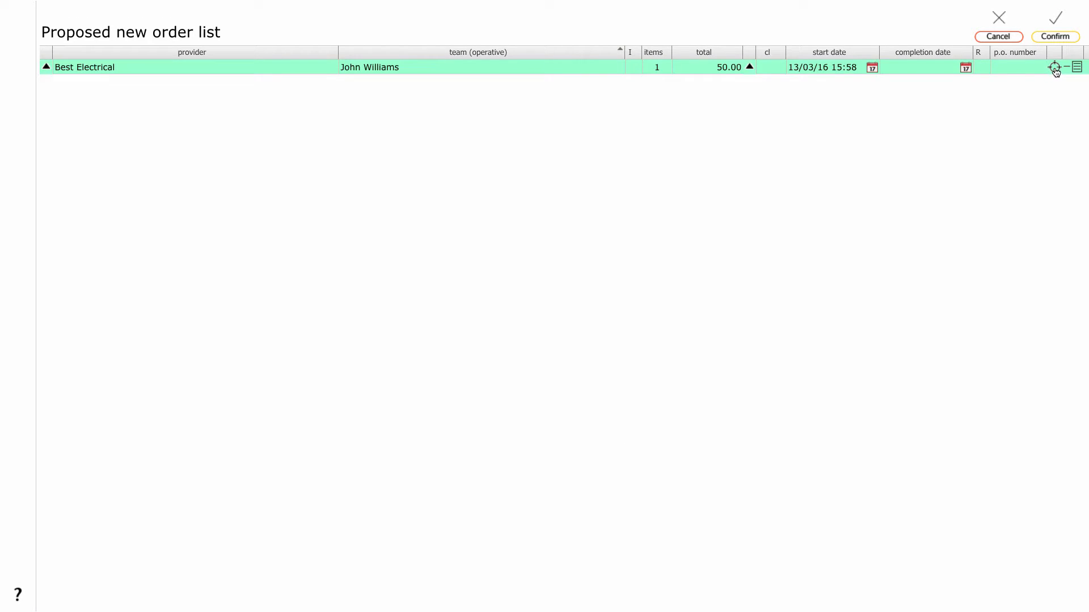
pyautogui.click(1054, 67)
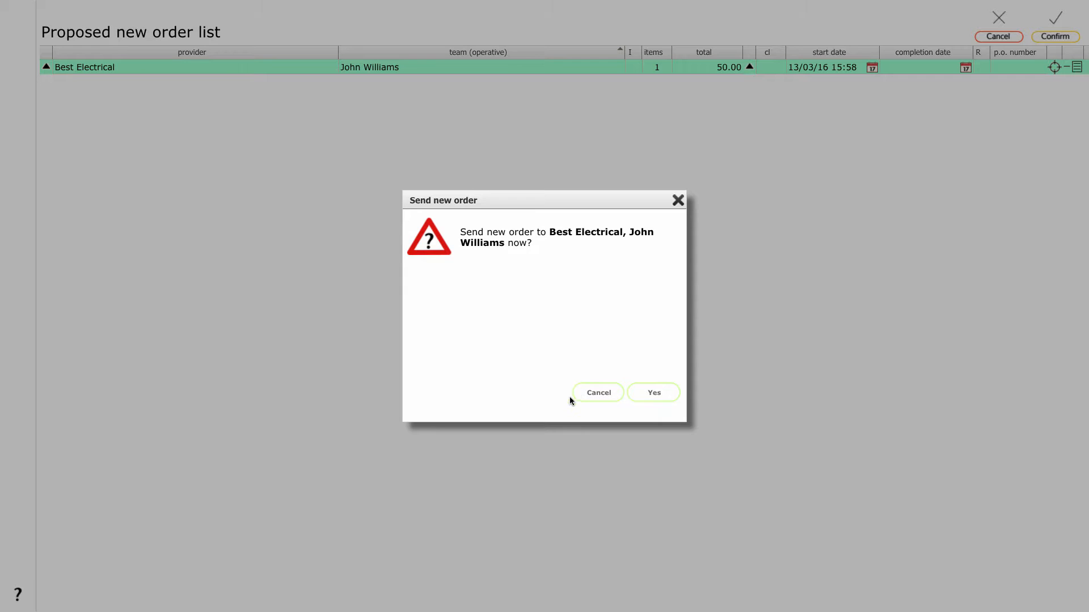
pyautogui.click(650, 393)
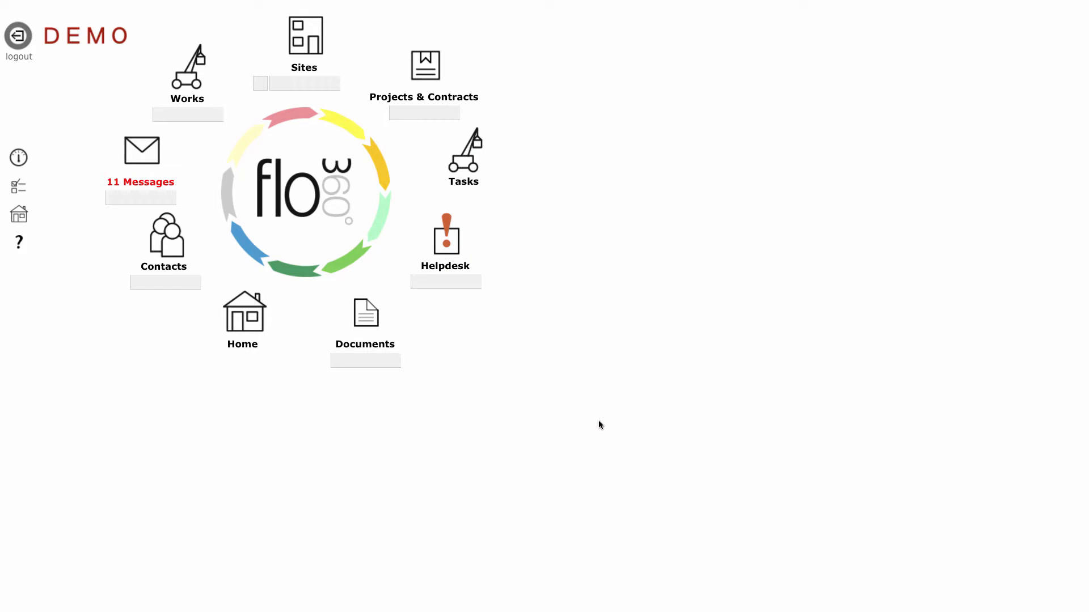
# Select the six Fit smoke detectors tasks on King's College's tasks tab.
pyautogui.click(187, 75)
pyautogui.click(312, 64)
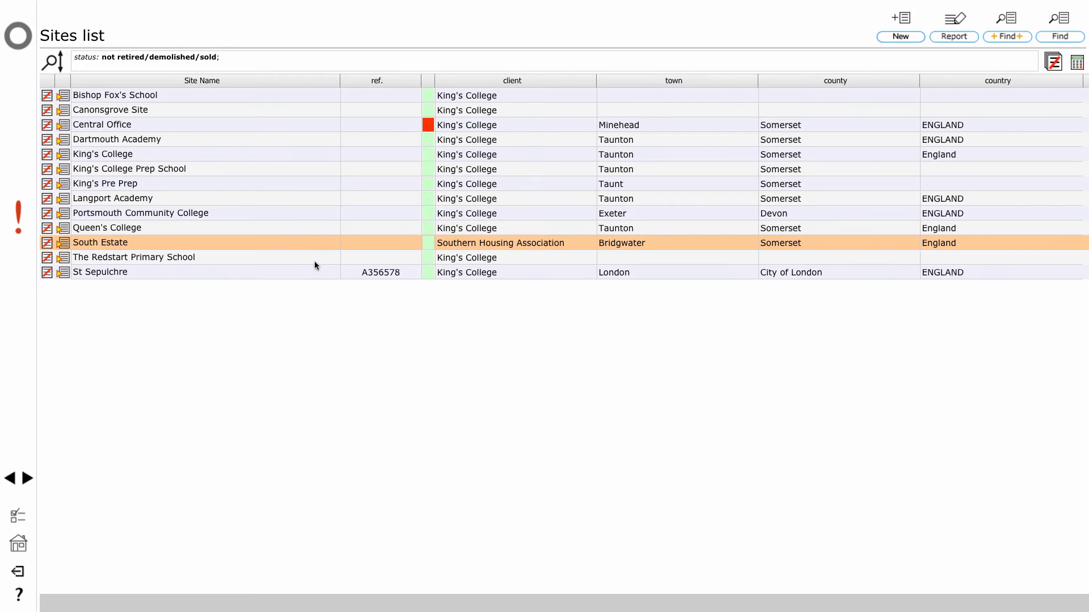
pyautogui.click(63, 154)
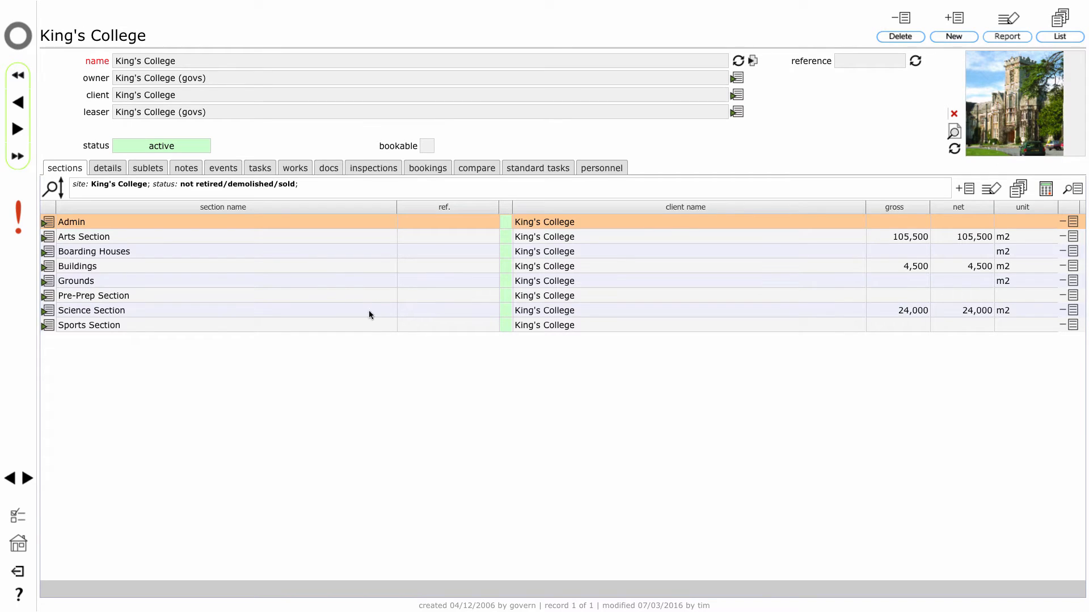
pyautogui.click(261, 169)
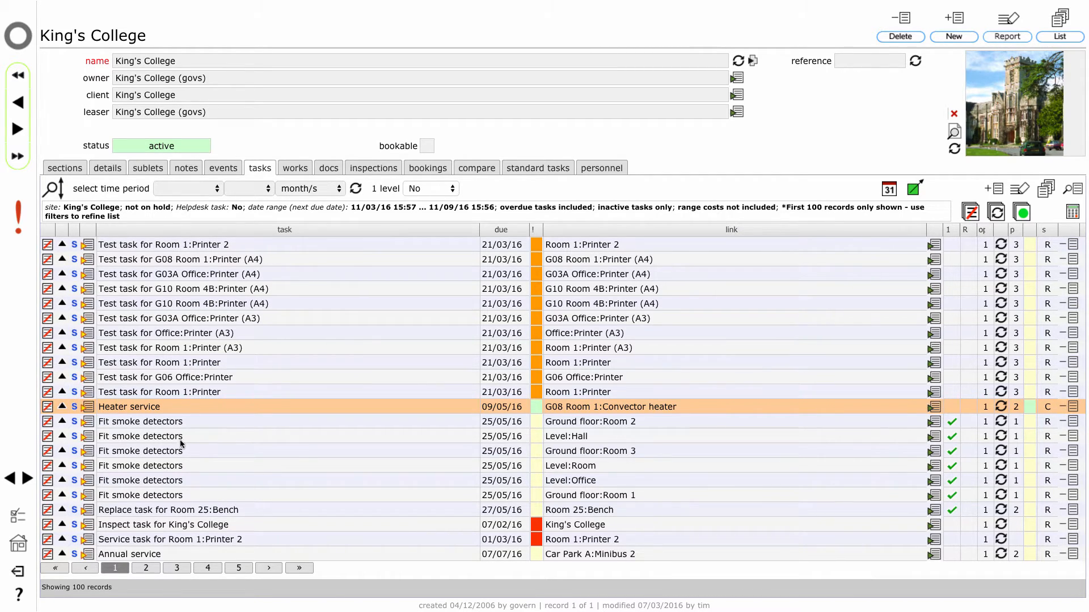
pyautogui.click(128, 423)
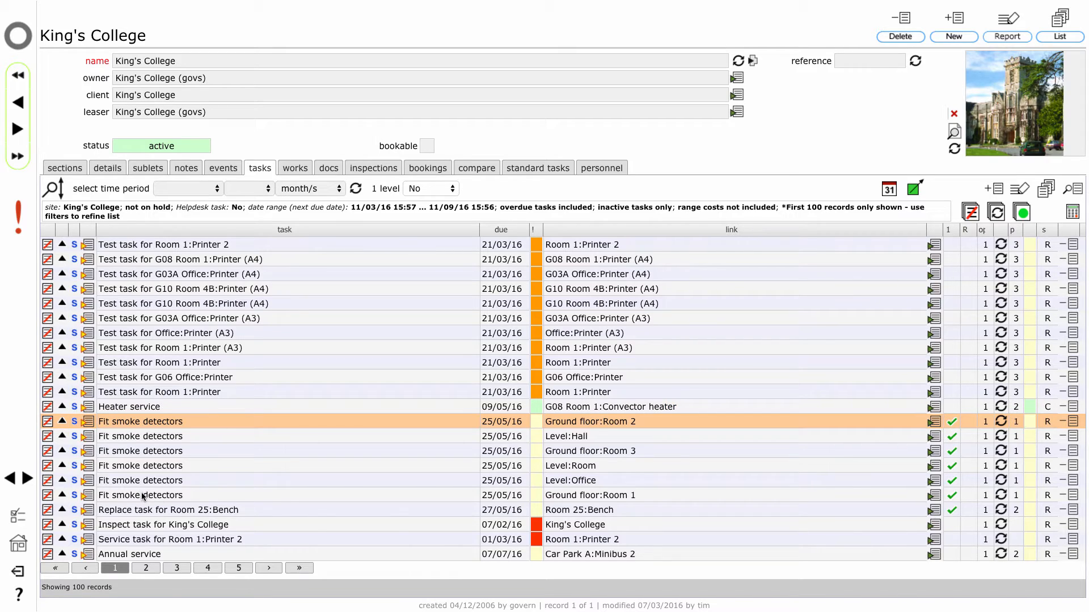
pyautogui.keyDown('shift'); pyautogui.click(143, 496); pyautogui.keyUp('shift')
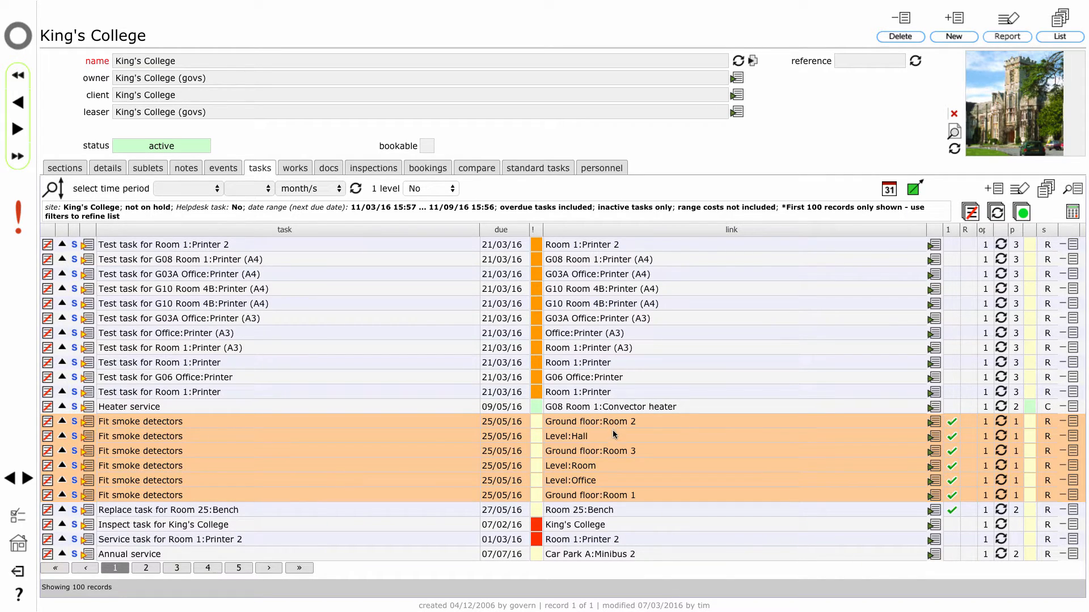
# Show only the six selected smoke-detector tasks and create a works order from them.
pyautogui.keyDown('alt'); pyautogui.click(970, 218); pyautogui.keyUp('alt')
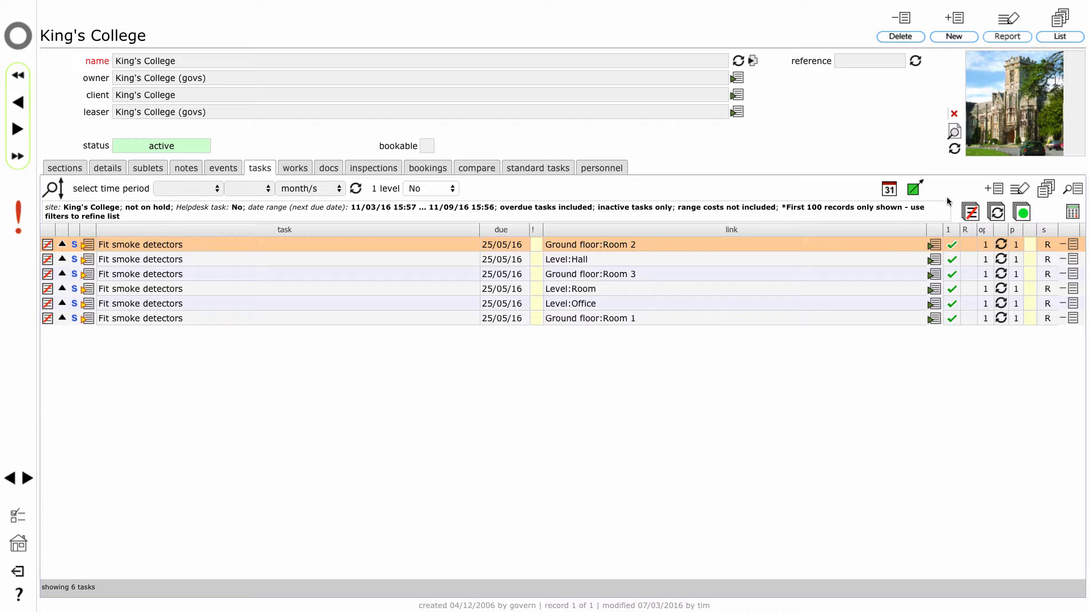
pyautogui.click(914, 191)
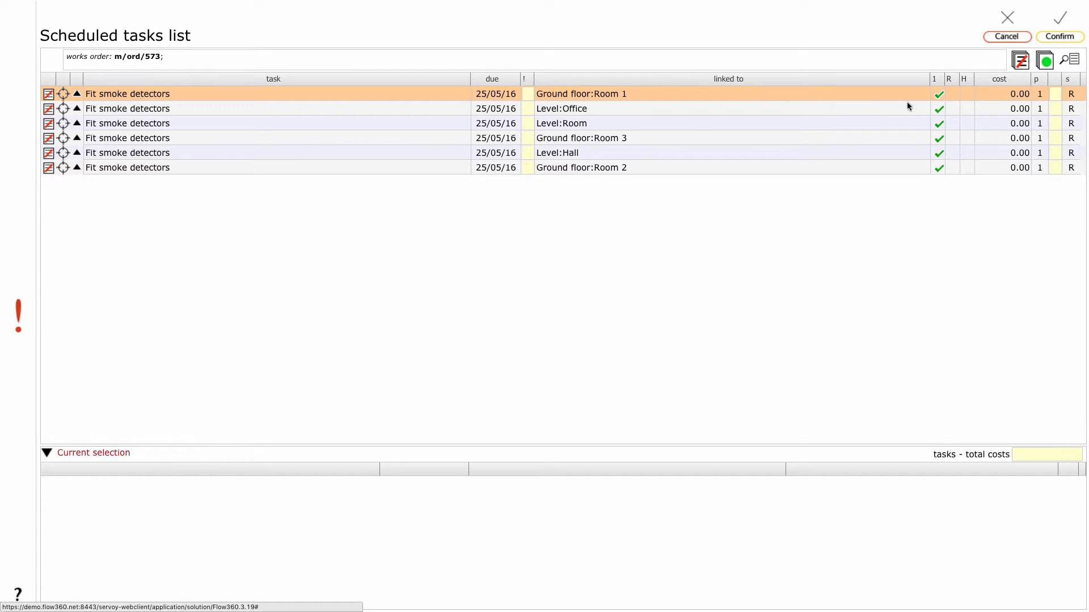
# Add all six smoke-detector tasks to the selection and send them as an order.
pyautogui.click(64, 95)
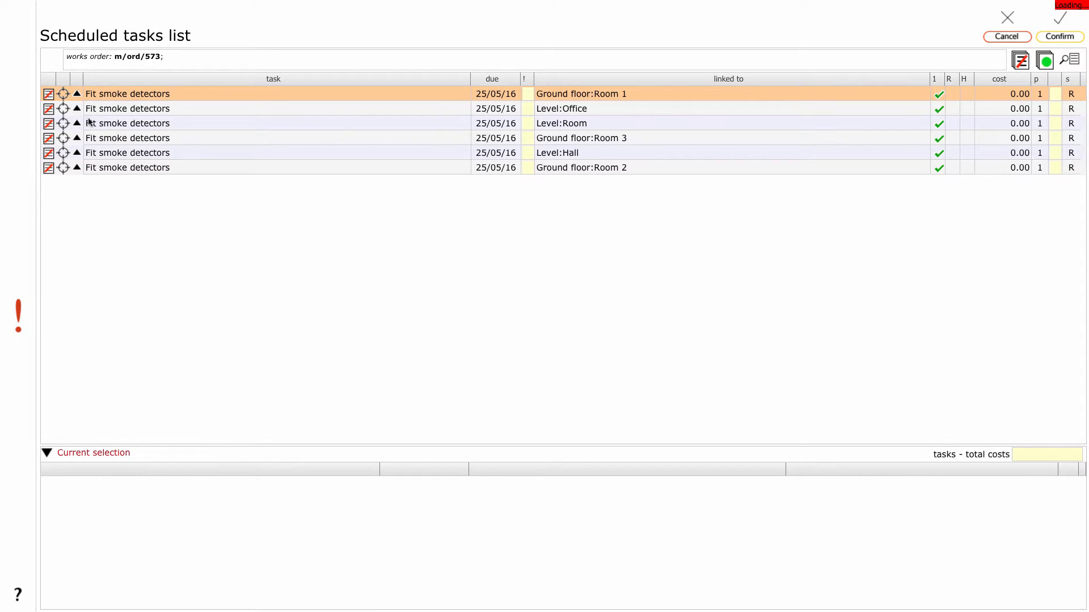
pyautogui.click(62, 96)
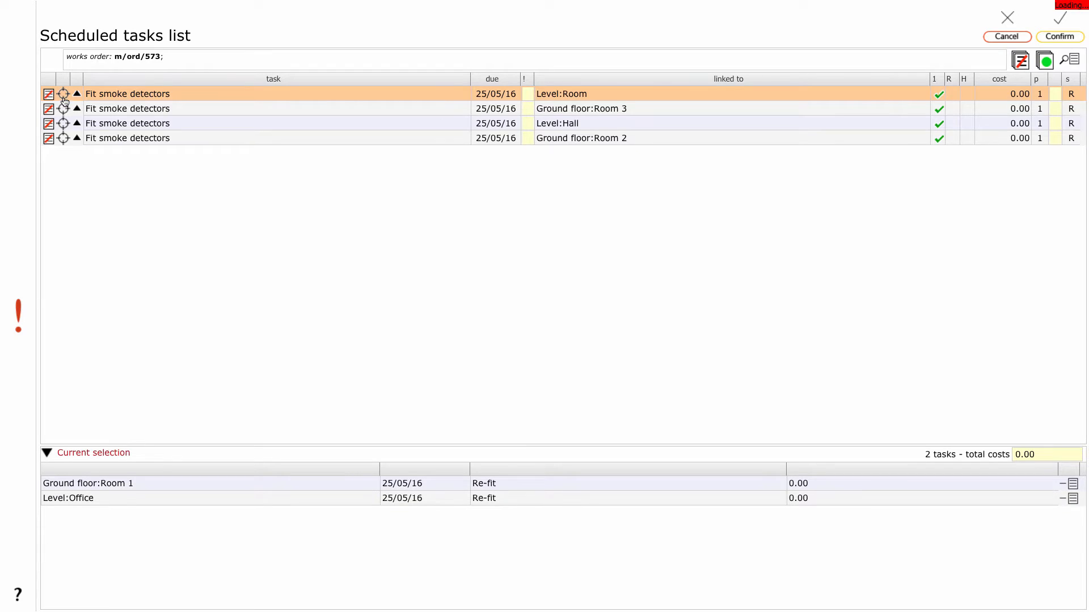
pyautogui.click(64, 98)
pyautogui.click(64, 99)
pyautogui.click(64, 98)
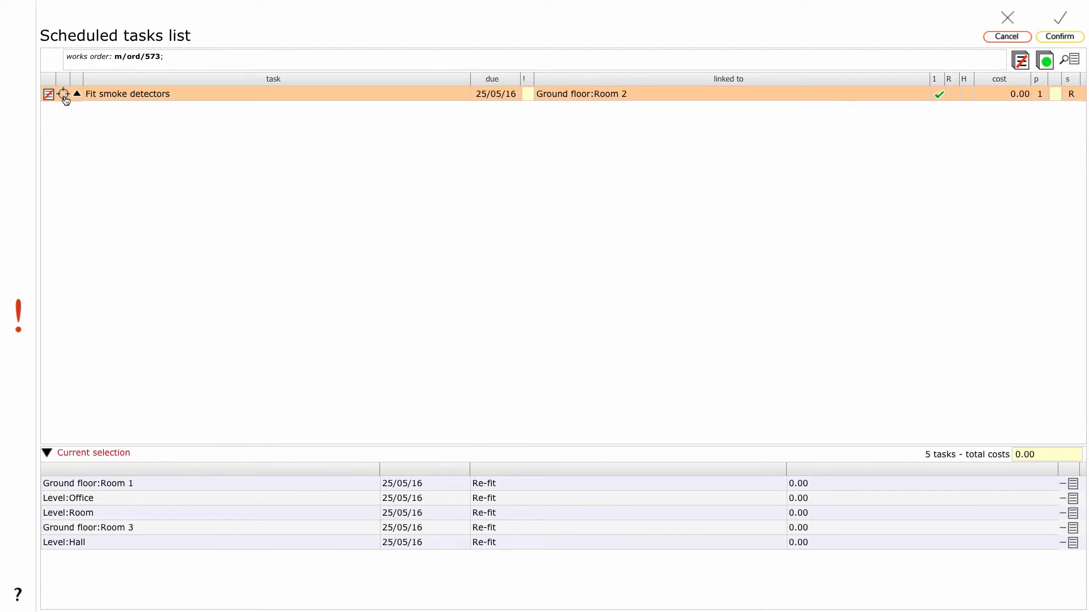
pyautogui.click(64, 99)
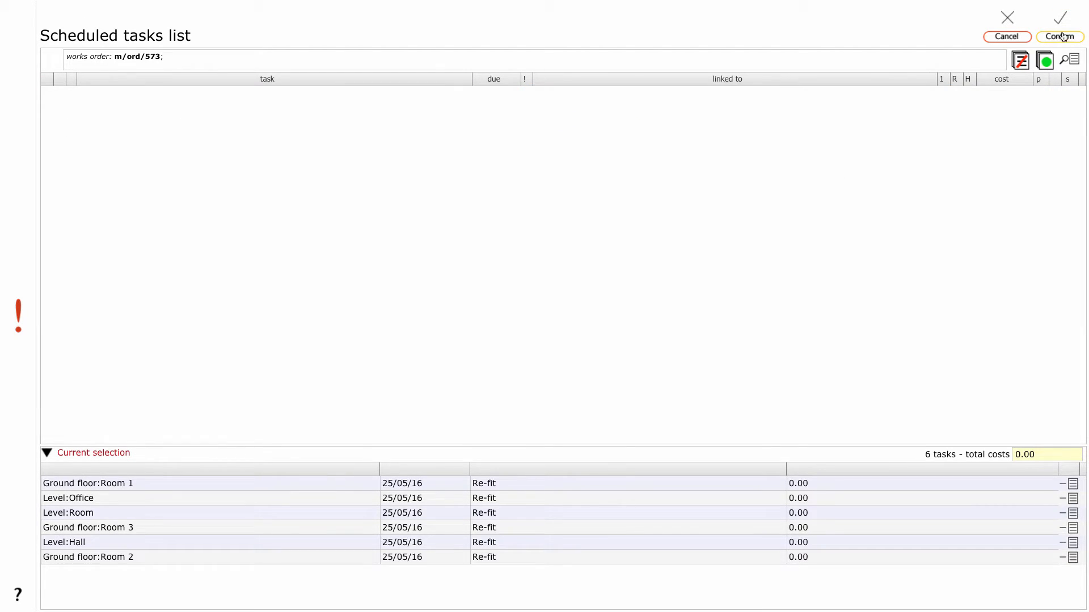
pyautogui.click(1061, 36)
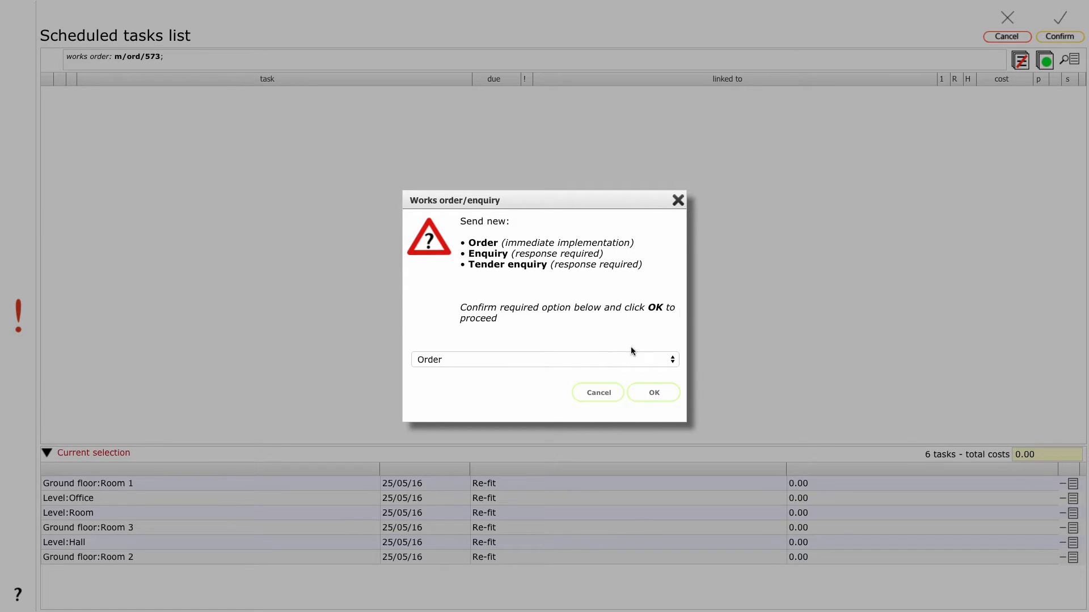
pyautogui.click(654, 393)
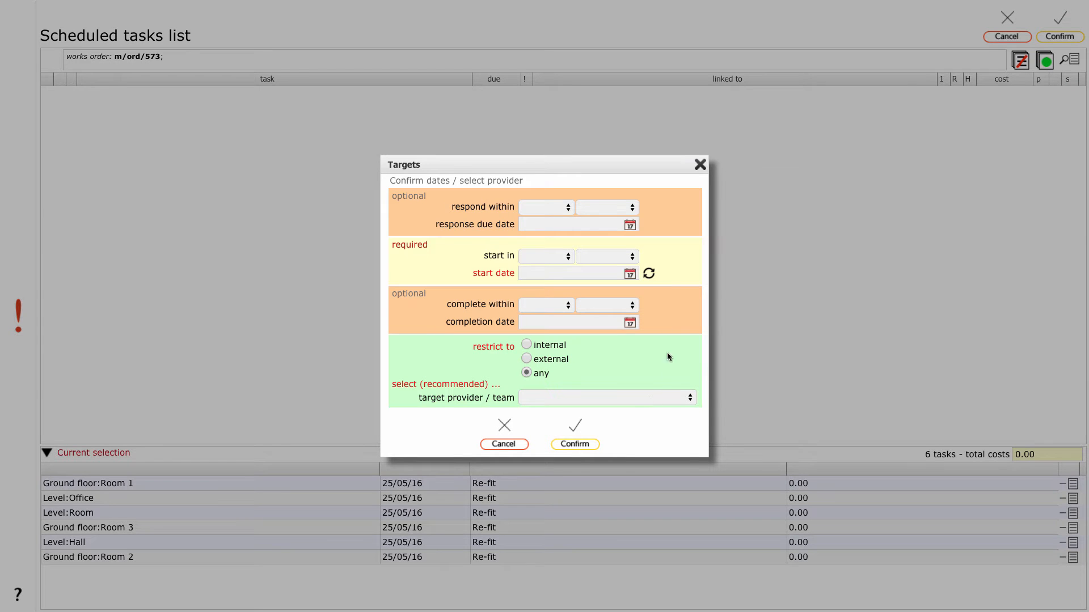
# Set the order to start in 1 week with external provider Prime Maintenance.
pyautogui.click(539, 257)
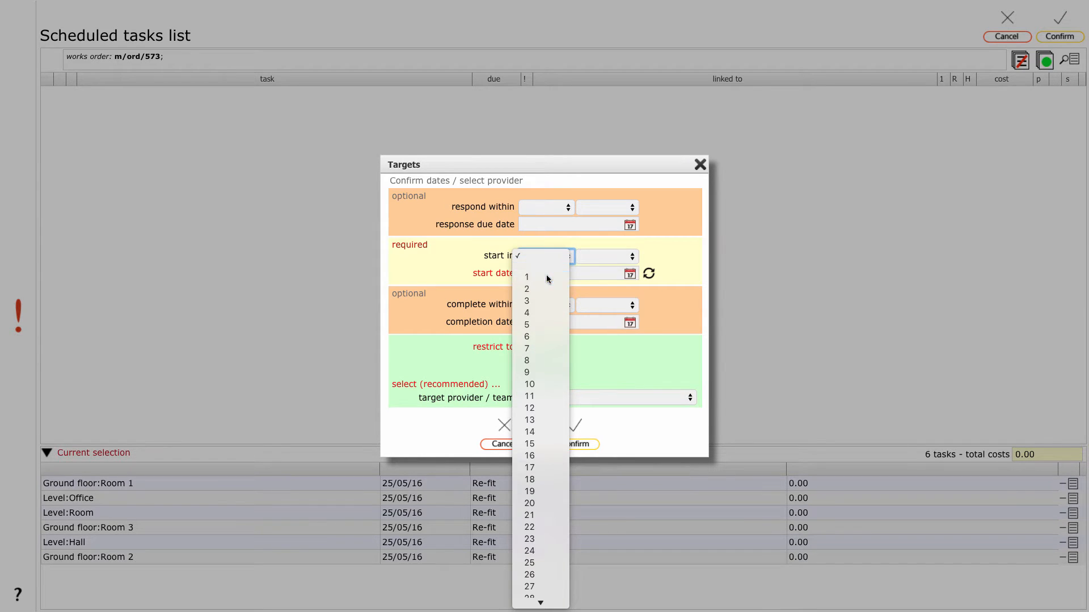
pyautogui.click(547, 280)
pyautogui.click(595, 255)
pyautogui.click(590, 301)
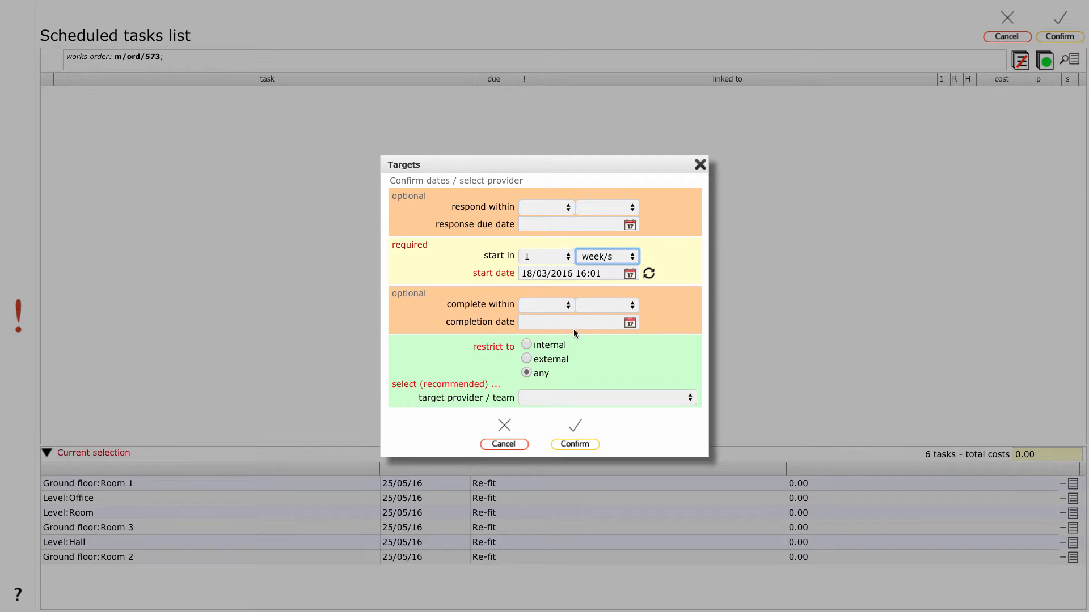
pyautogui.click(526, 358)
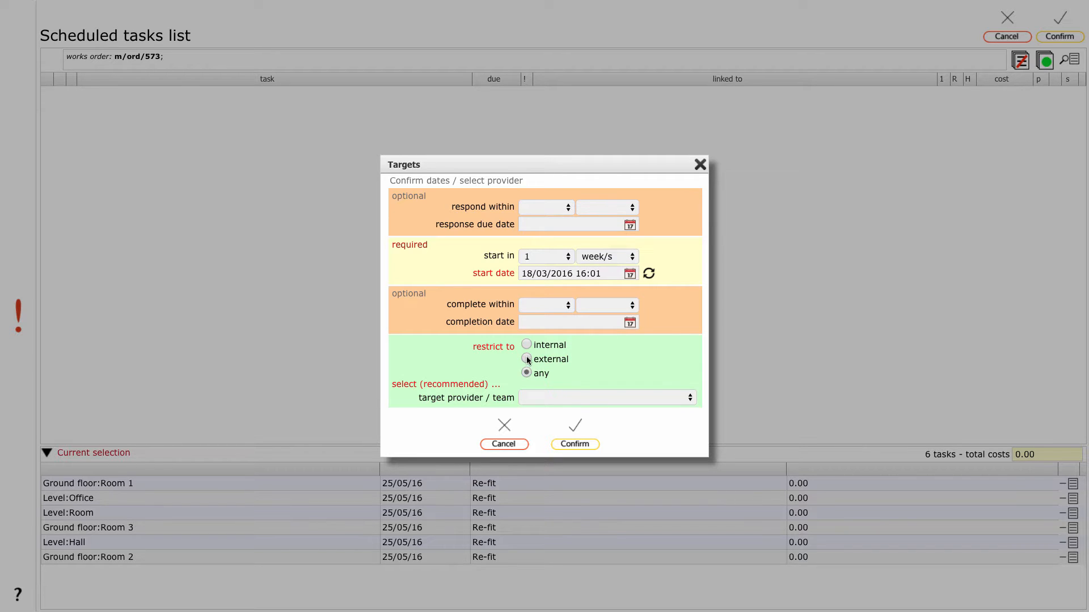
pyautogui.click(589, 400)
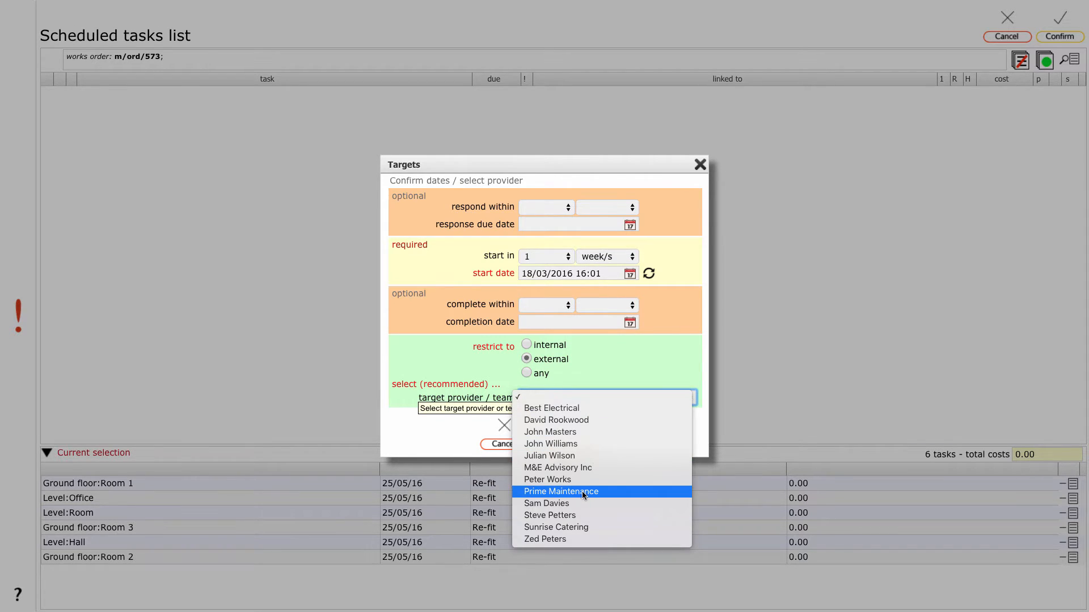
pyautogui.click(608, 493)
pyautogui.click(580, 443)
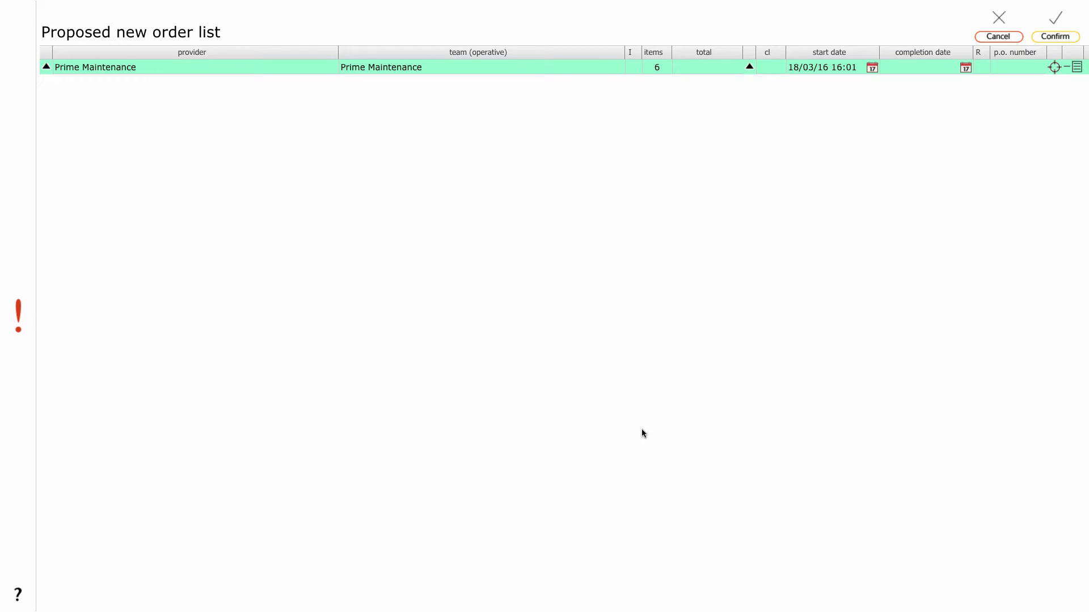
# Send the proposed order to Prime Maintenance, confirming with Yes.
pyautogui.click(1055, 67)
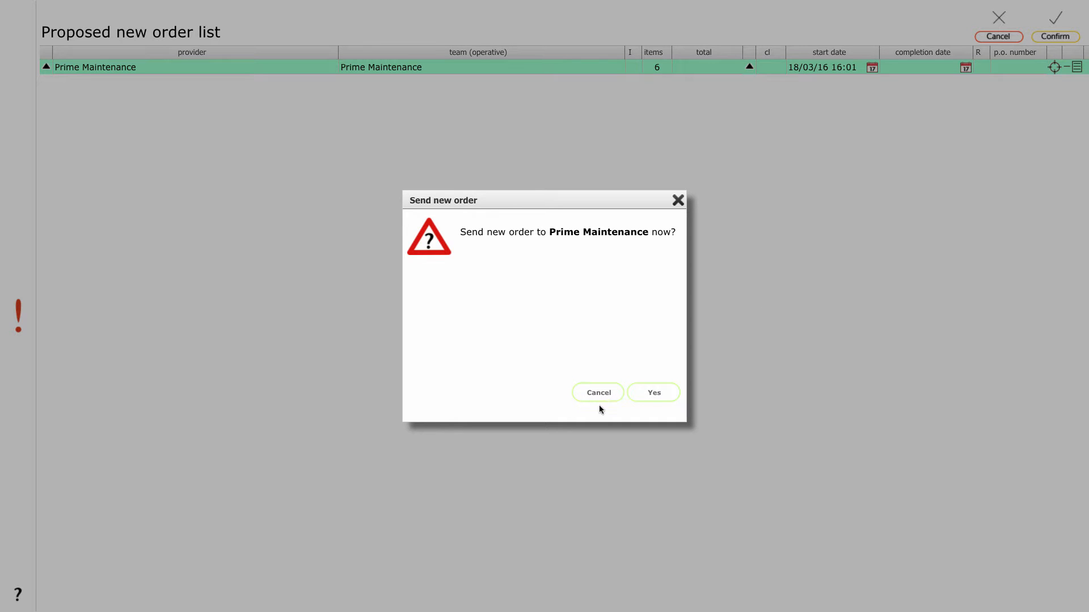
pyautogui.click(658, 394)
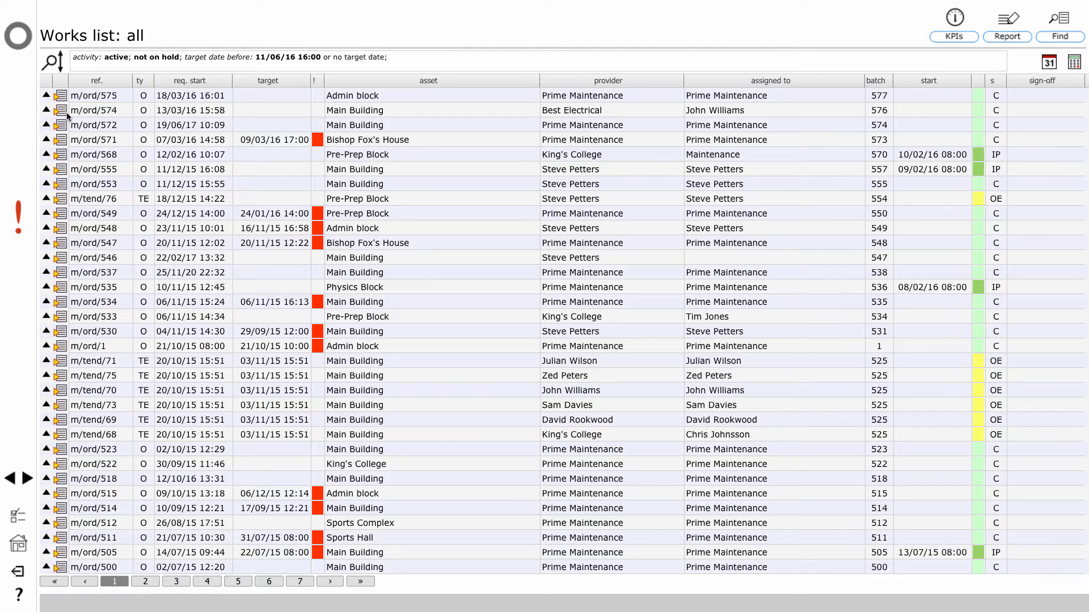
# Open works order m/ord/575 and view the details of its first two smoke-detector items.
pyautogui.click(60, 97)
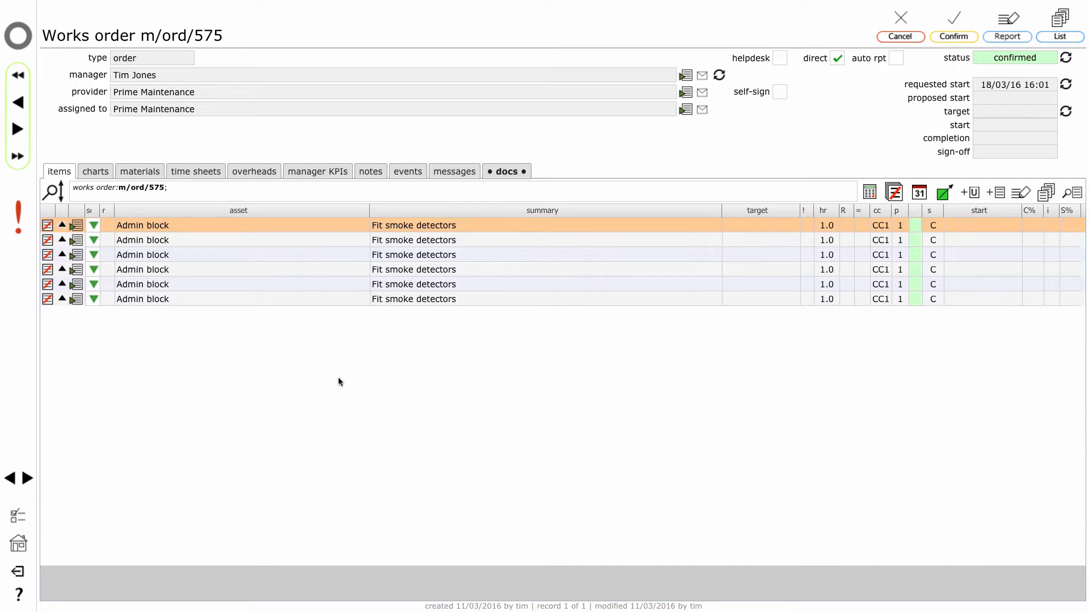
pyautogui.click(62, 226)
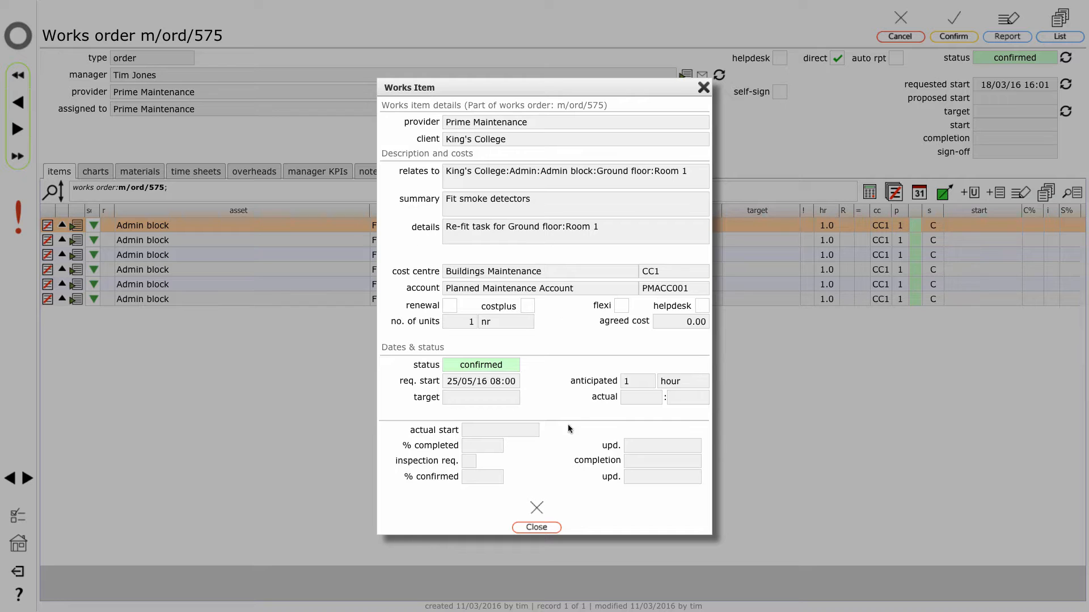
pyautogui.click(537, 527)
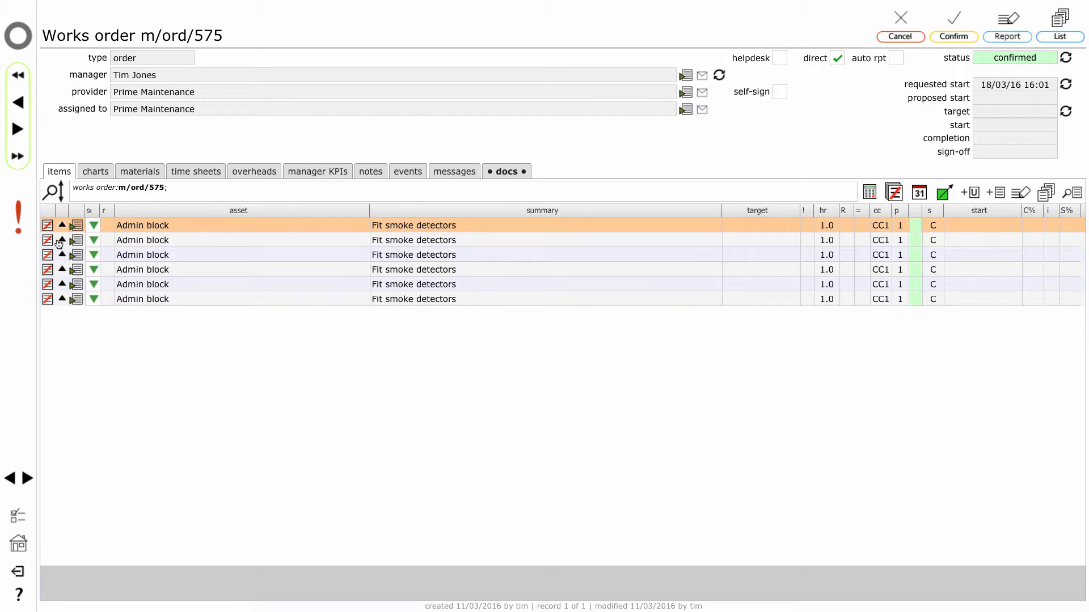
pyautogui.click(62, 240)
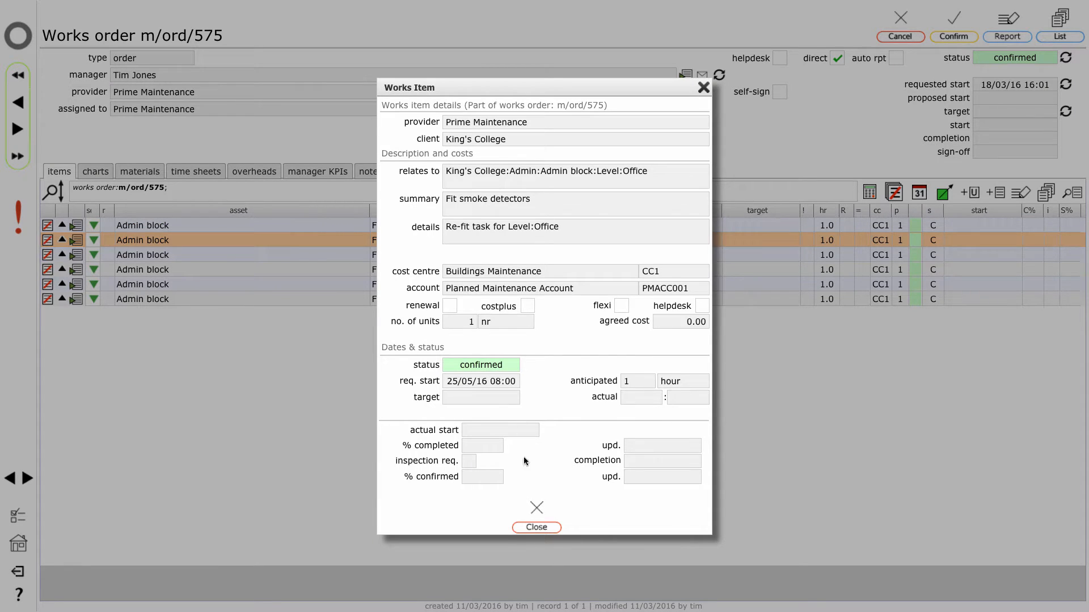
pyautogui.click(536, 527)
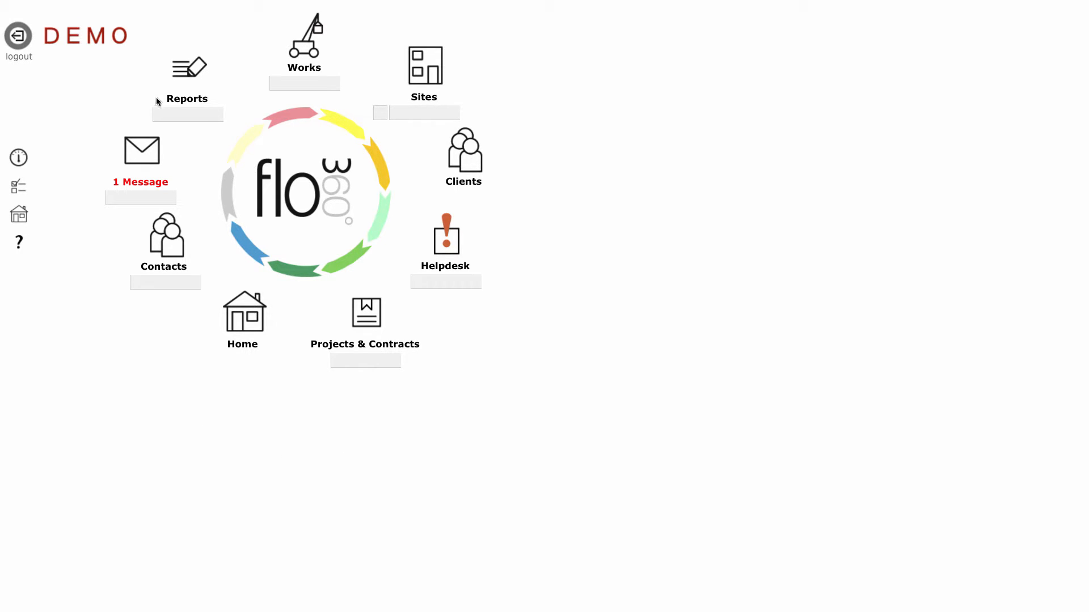
# Open works order m/ord/575 from Prime Maintenance's new works order message.
pyautogui.click(141, 158)
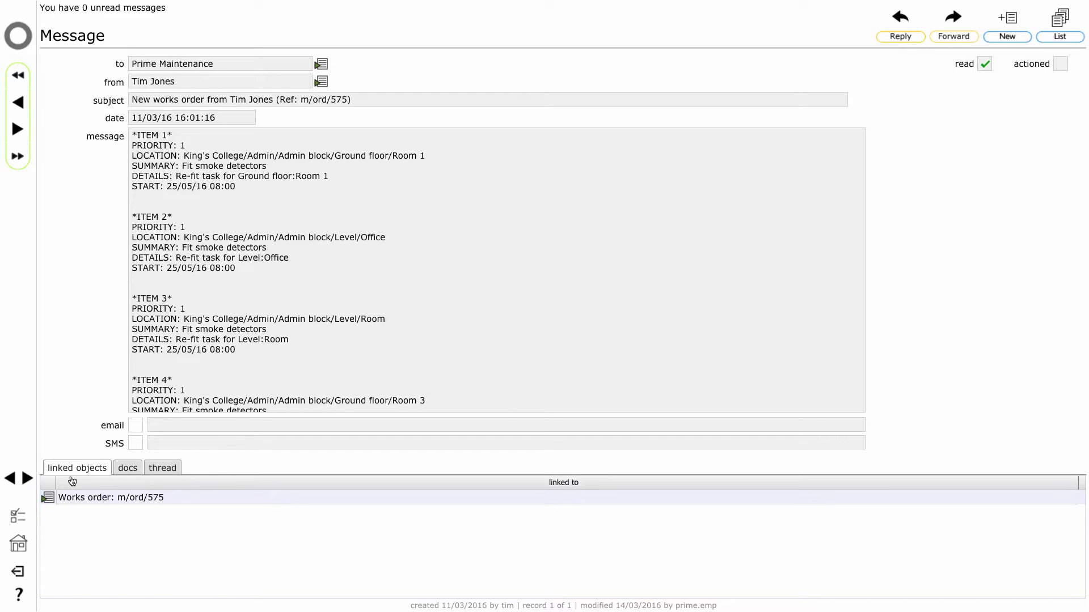
pyautogui.click(49, 498)
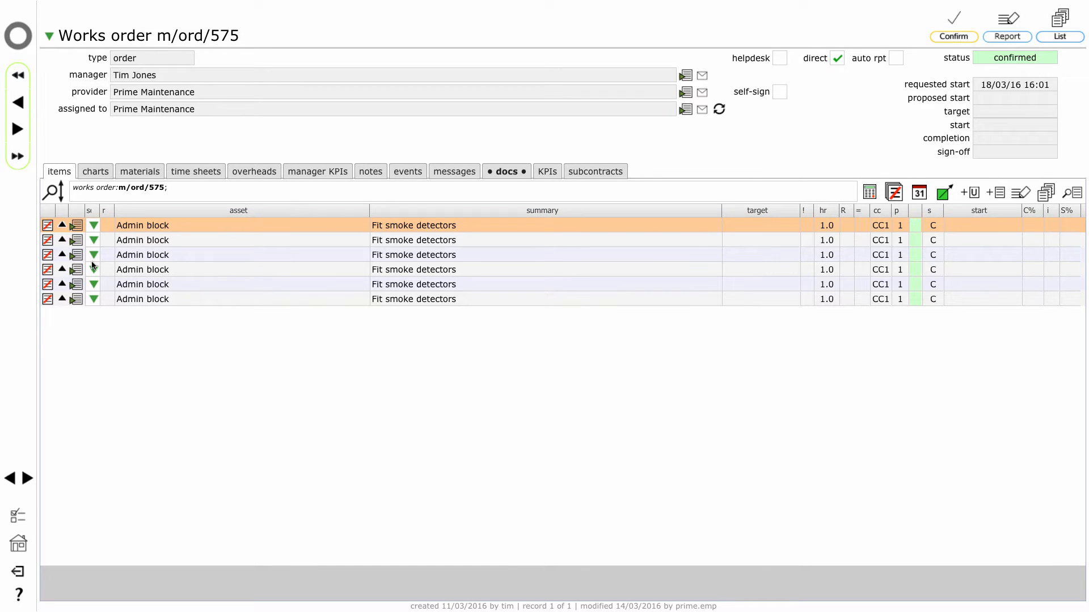
# Preview the first Fit smoke detectors item (Ground floor:Room 1, 6.00 nr), then open its full record.
pyautogui.click(61, 226)
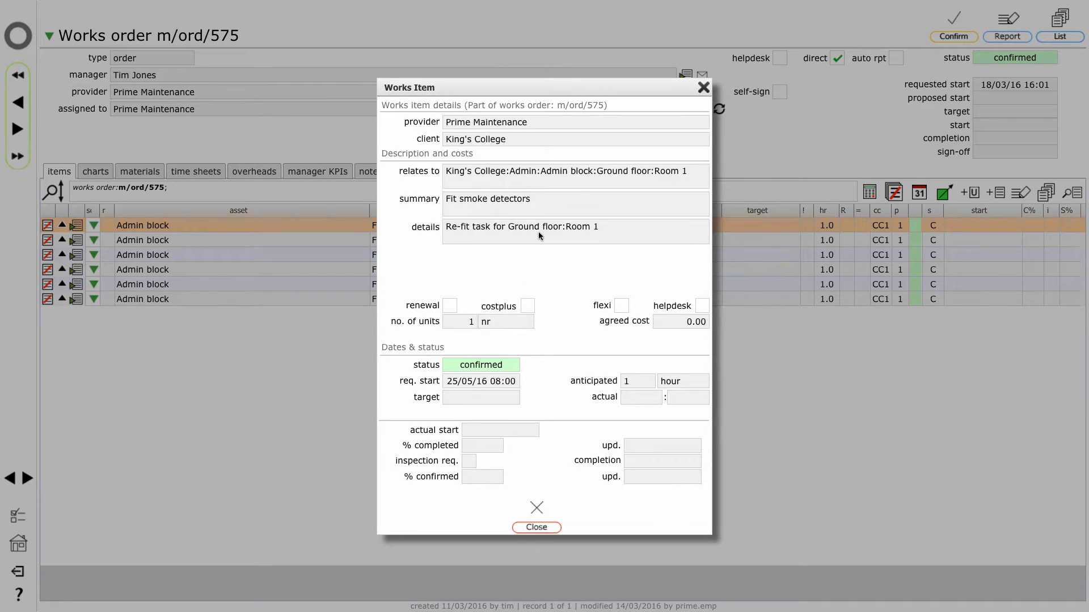
pyautogui.click(536, 527)
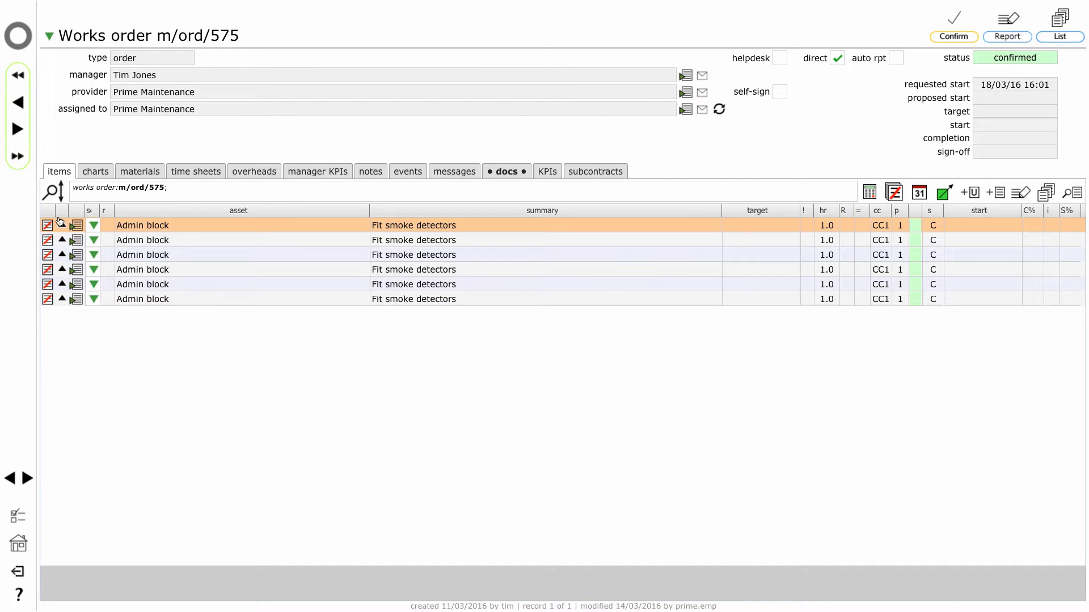
pyautogui.click(78, 226)
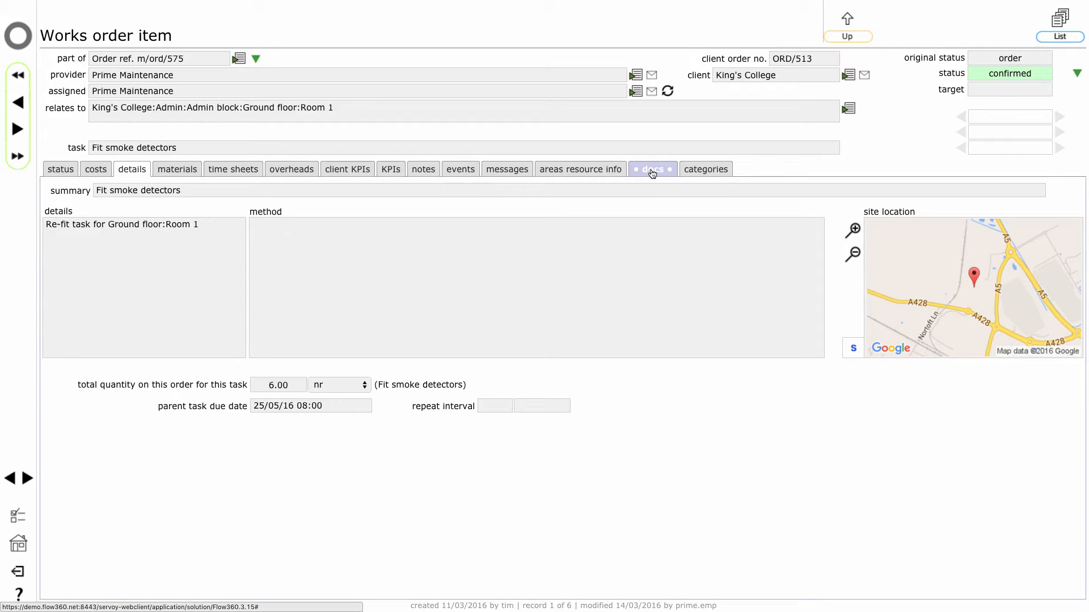
# Check the item's documents (image, Site plan 2, ASBESTOS REGISTER.doc), then go up to m/ord/575.
pyautogui.click(652, 169)
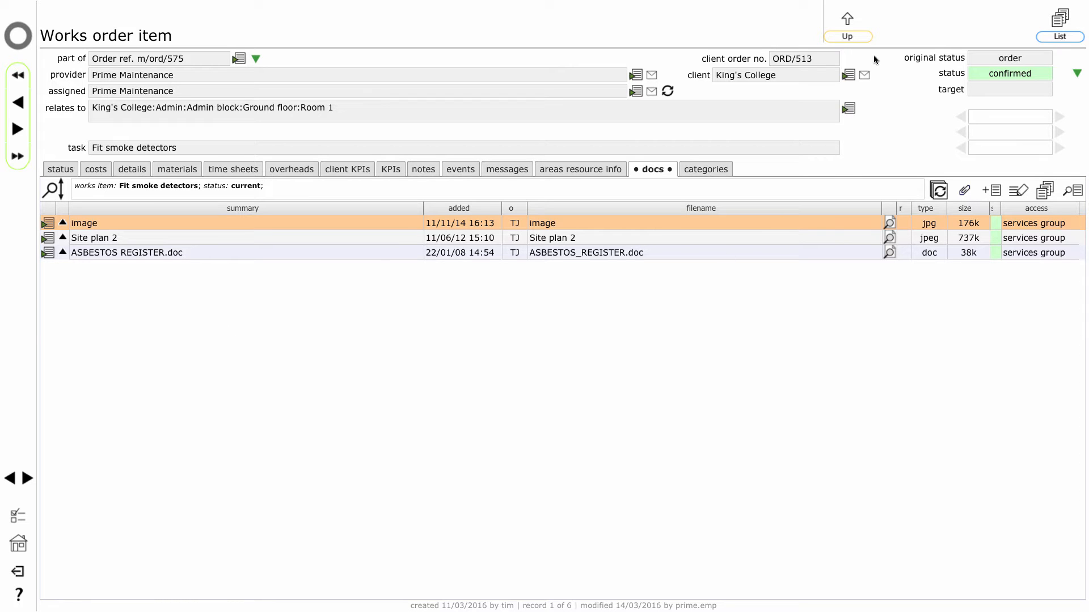
pyautogui.click(847, 34)
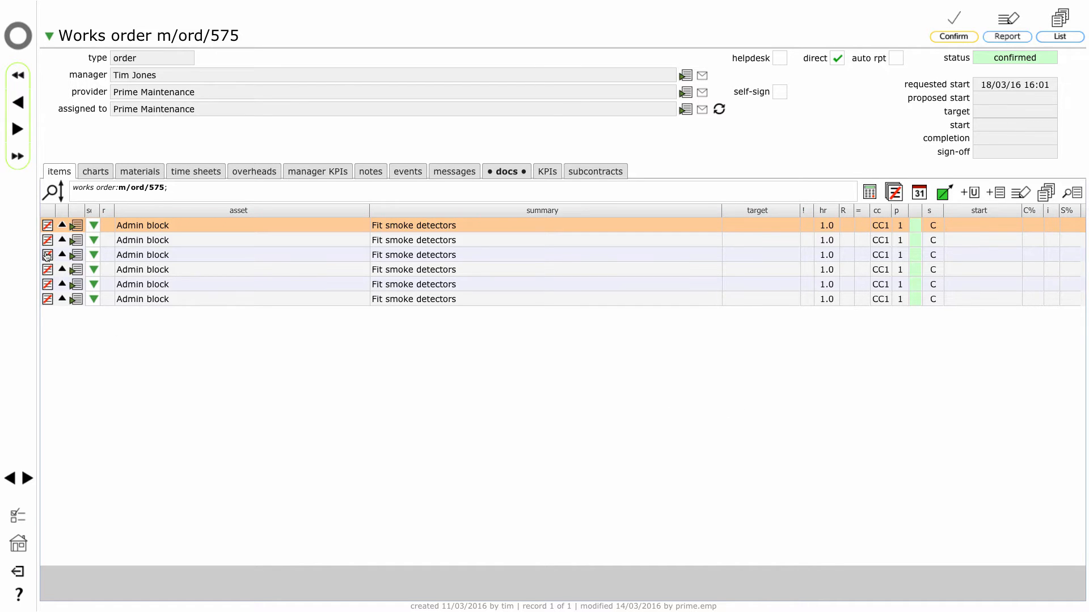
# Preview the first and second smoke-detector items on m/ord/575.
pyautogui.click(62, 226)
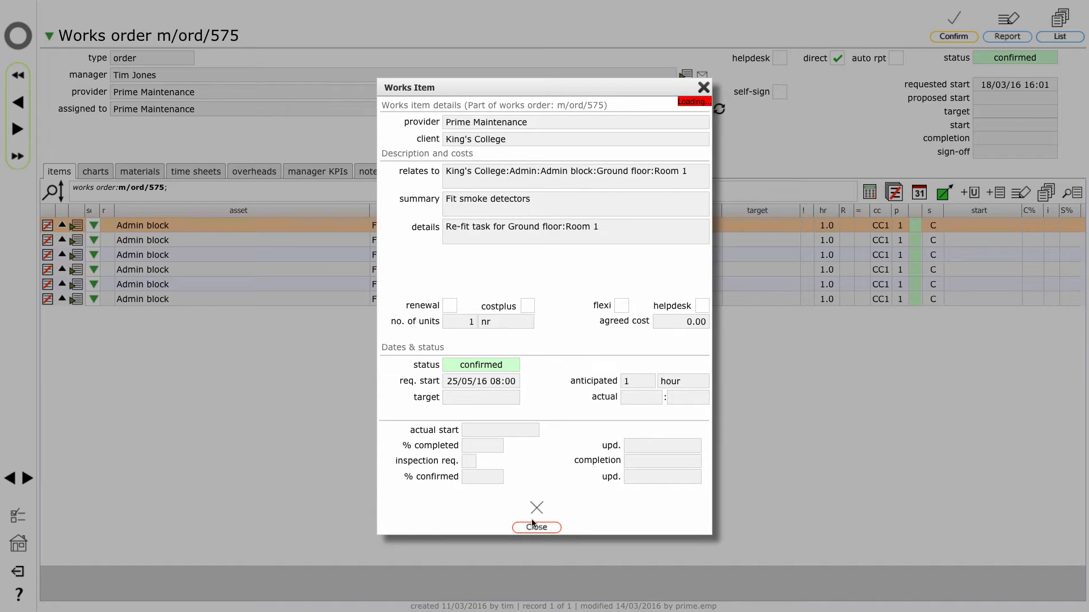
pyautogui.click(537, 526)
pyautogui.click(61, 240)
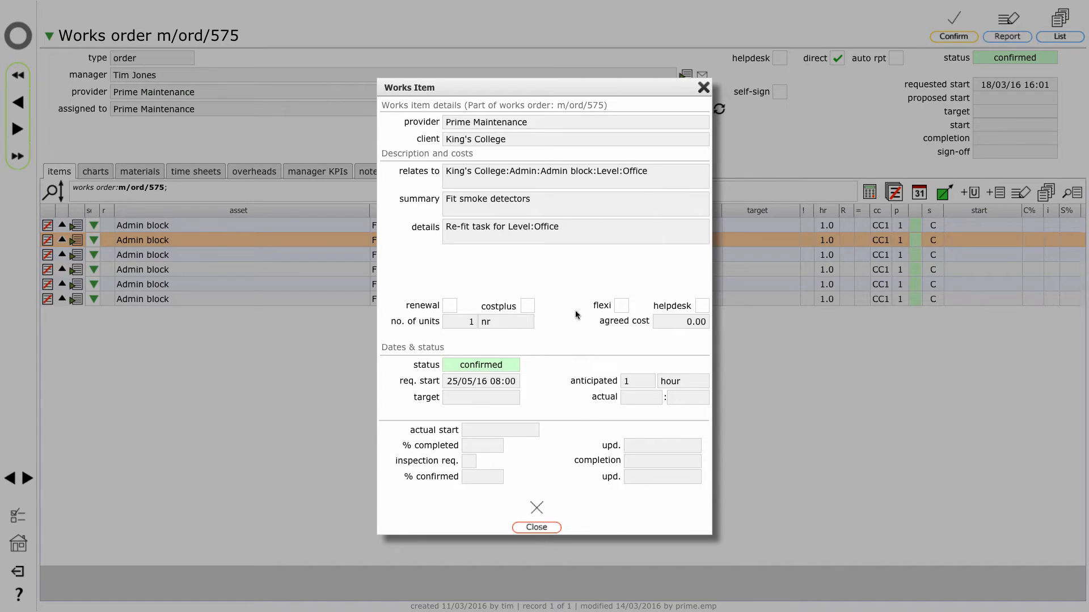
pyautogui.click(536, 525)
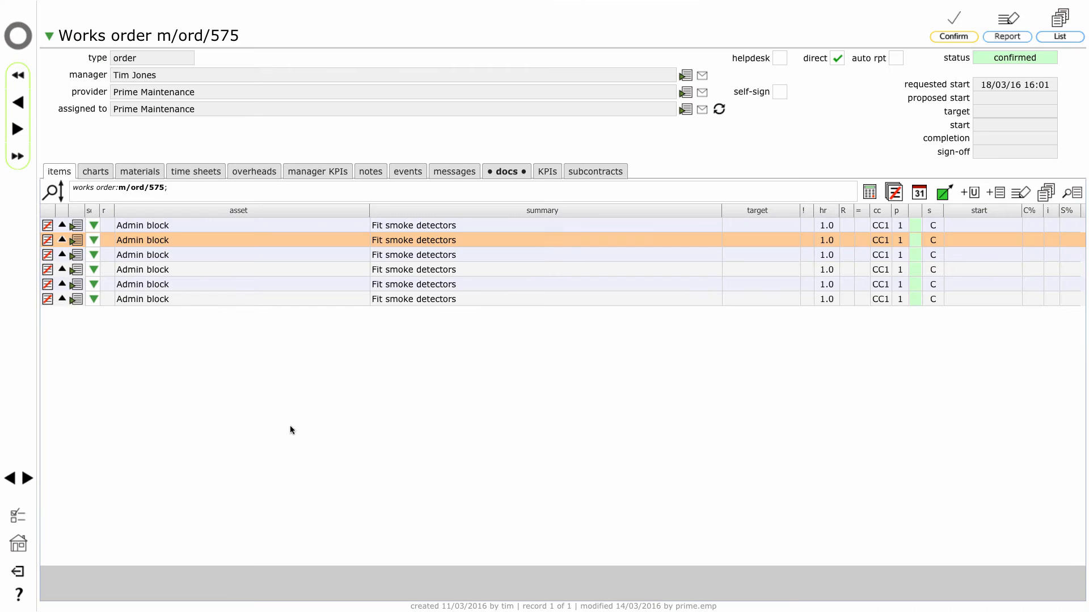
# Drop three other items so only two remain, then bring up the Order update prompt.
pyautogui.click(47, 255)
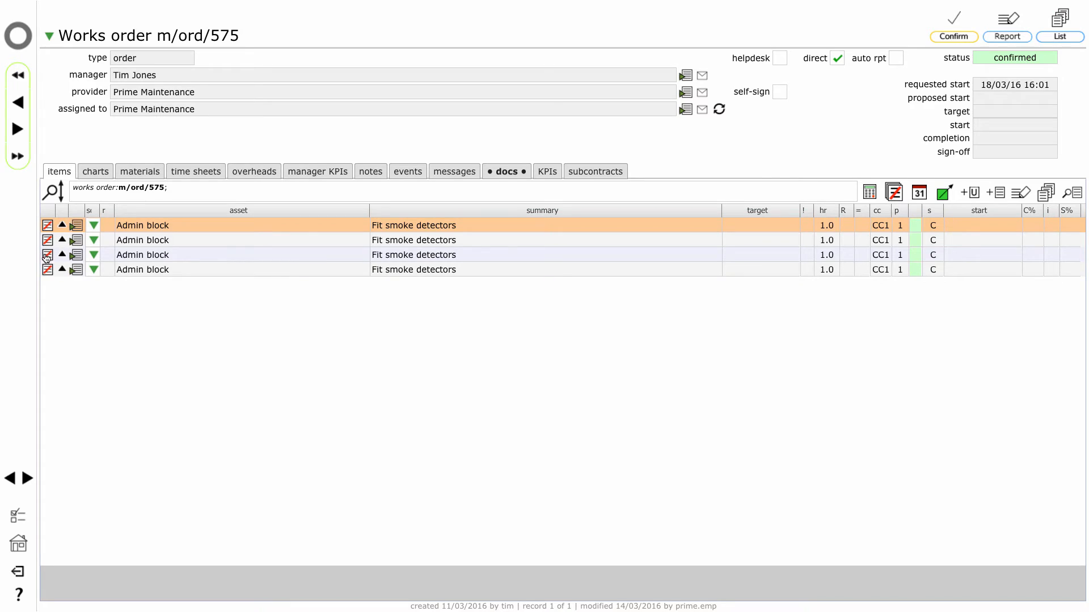
pyautogui.click(47, 255)
pyautogui.click(47, 255)
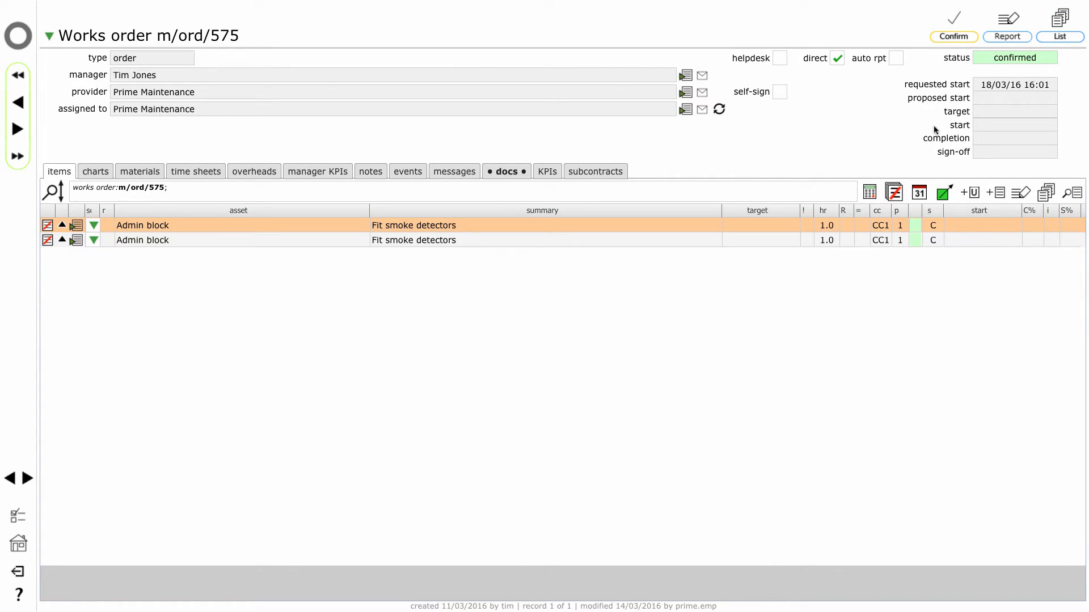
pyautogui.click(956, 35)
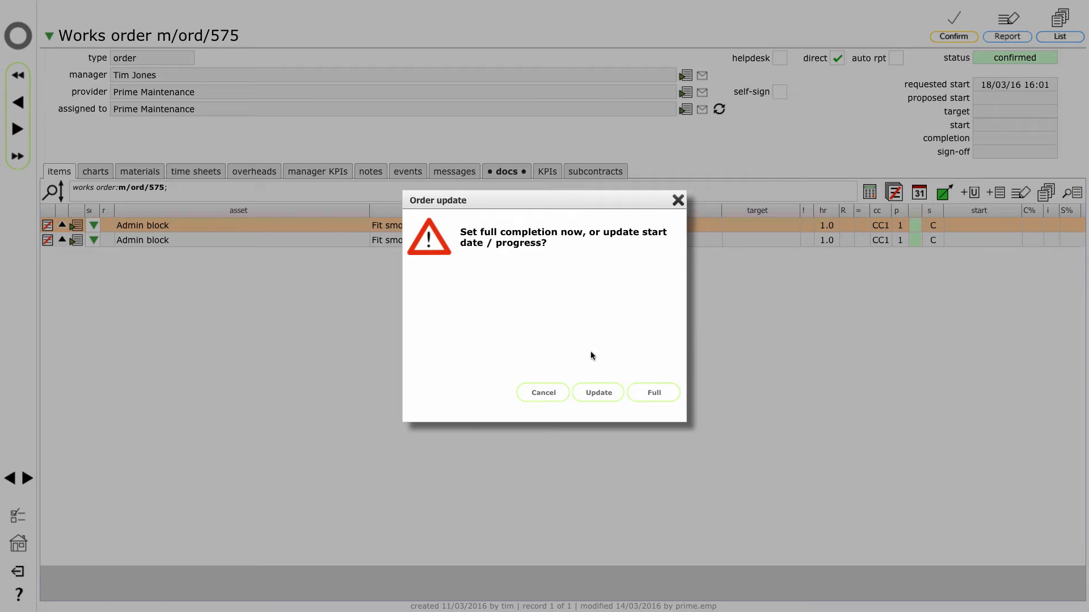
# Set the start date of the two items in the current set to 12/03/16 09:33.
pyautogui.click(594, 393)
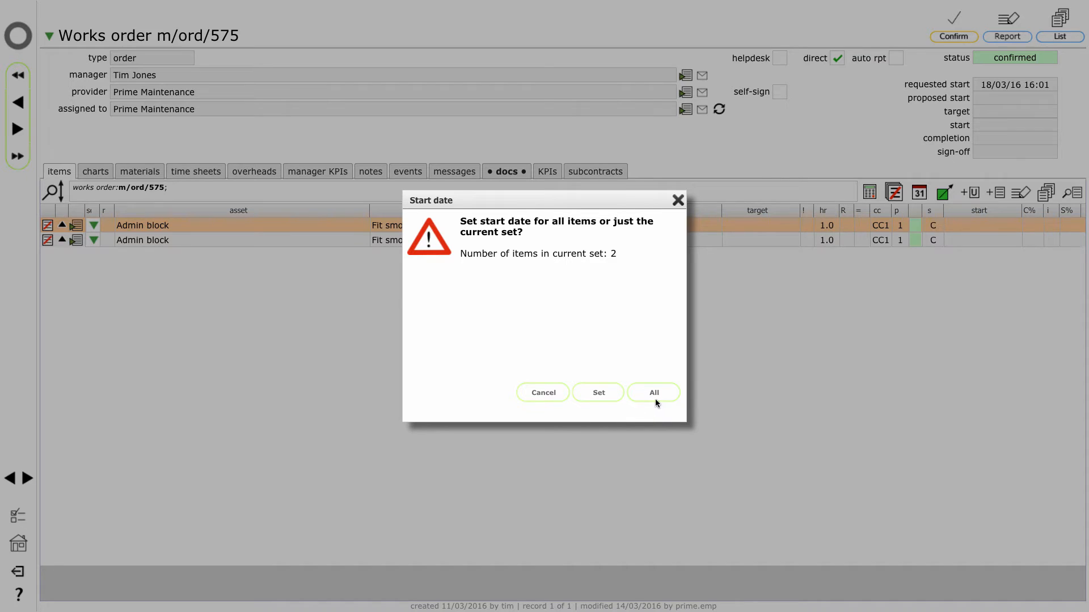
pyautogui.click(604, 392)
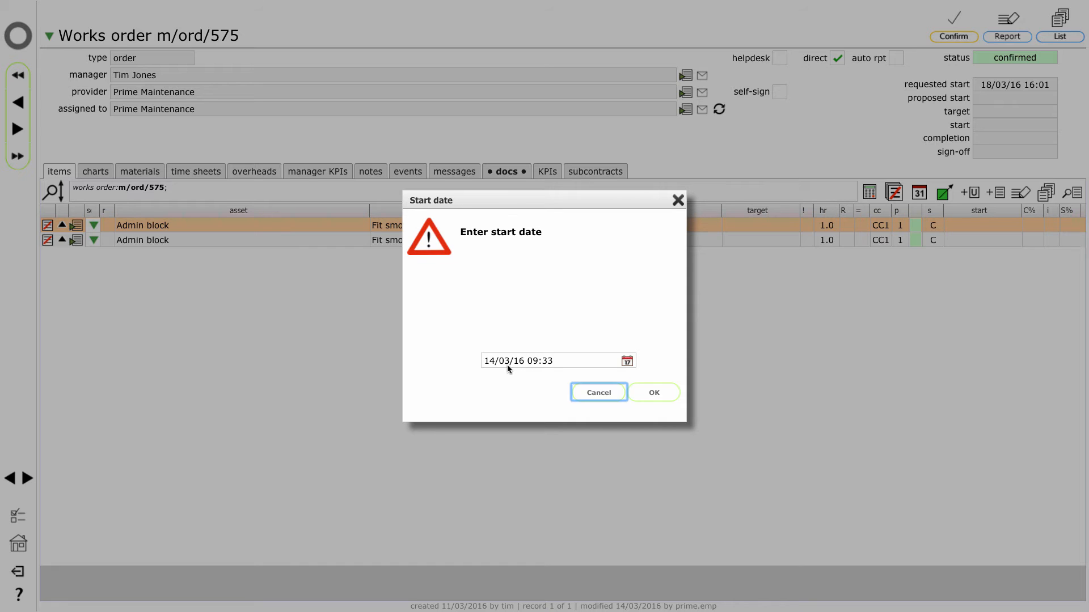
pyautogui.click(627, 364)
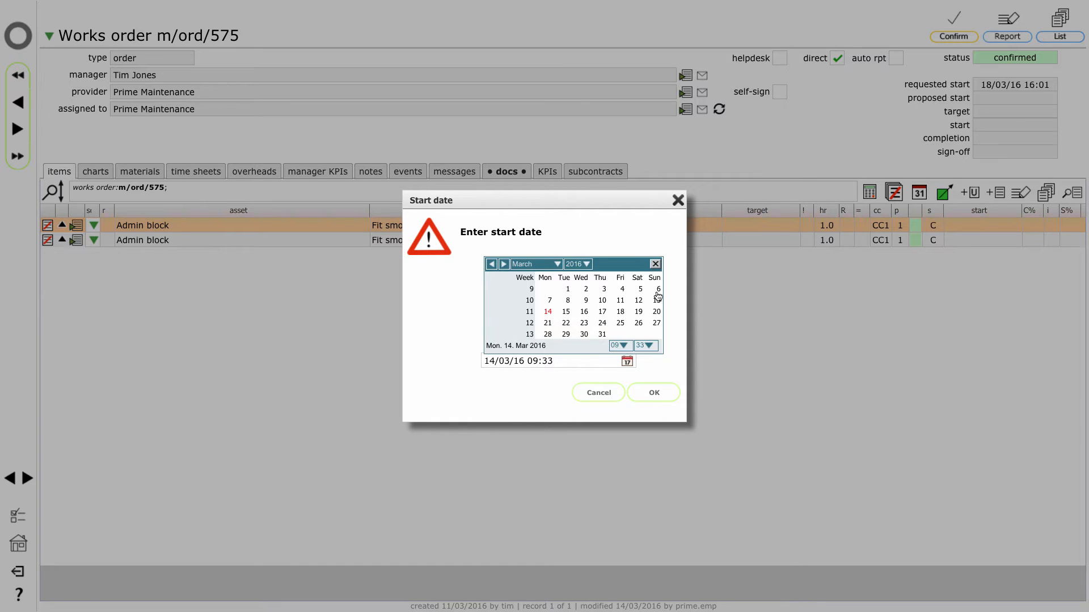
pyautogui.click(639, 302)
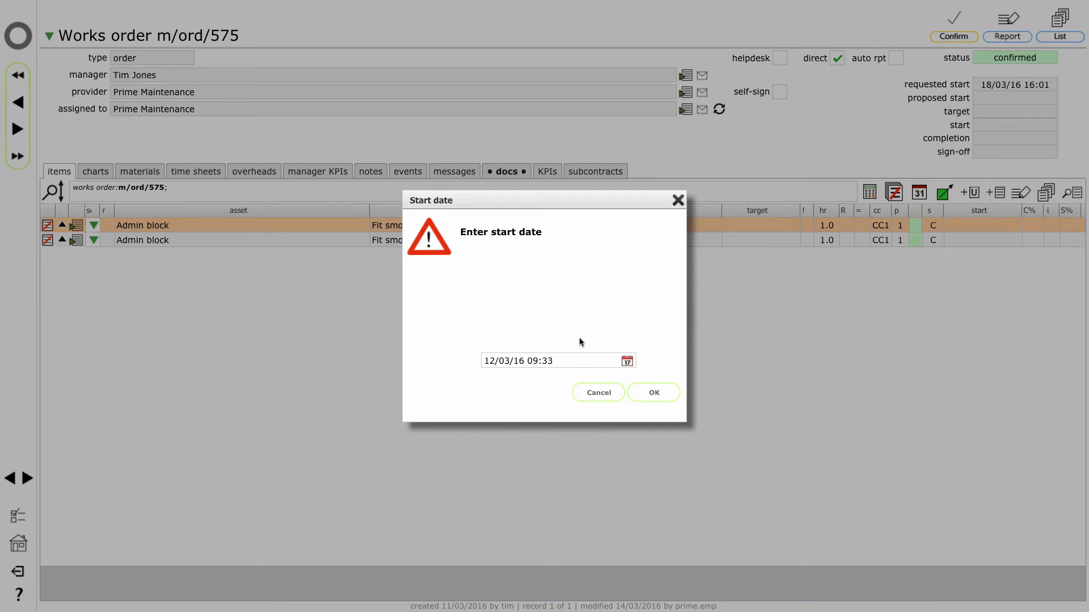
pyautogui.click(649, 393)
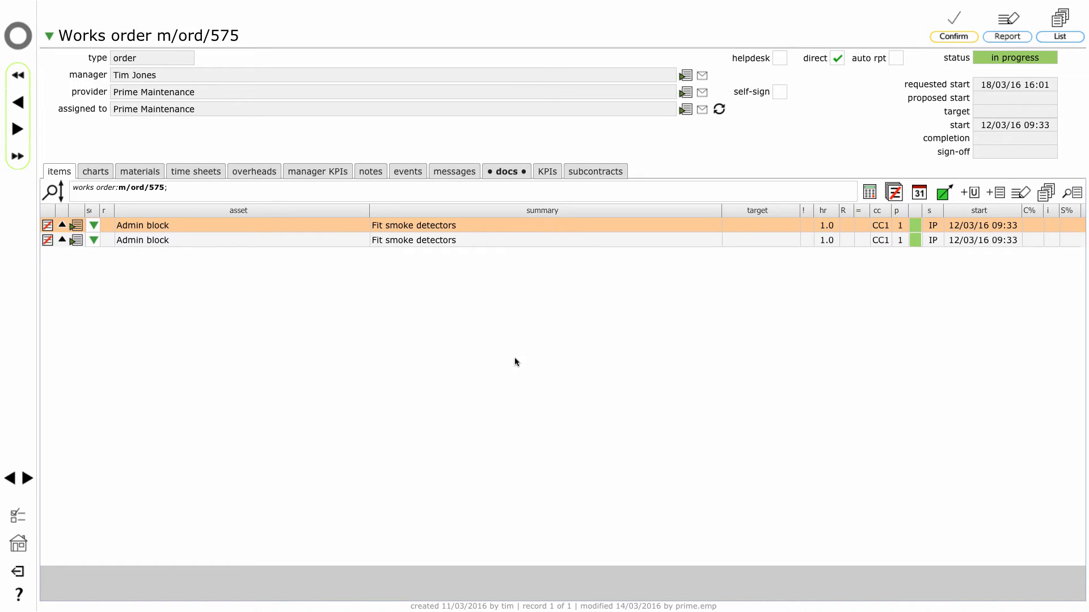
# Reload all six items, then remove the two started (IP) rows, leaving four unstarted.
pyautogui.click(53, 191)
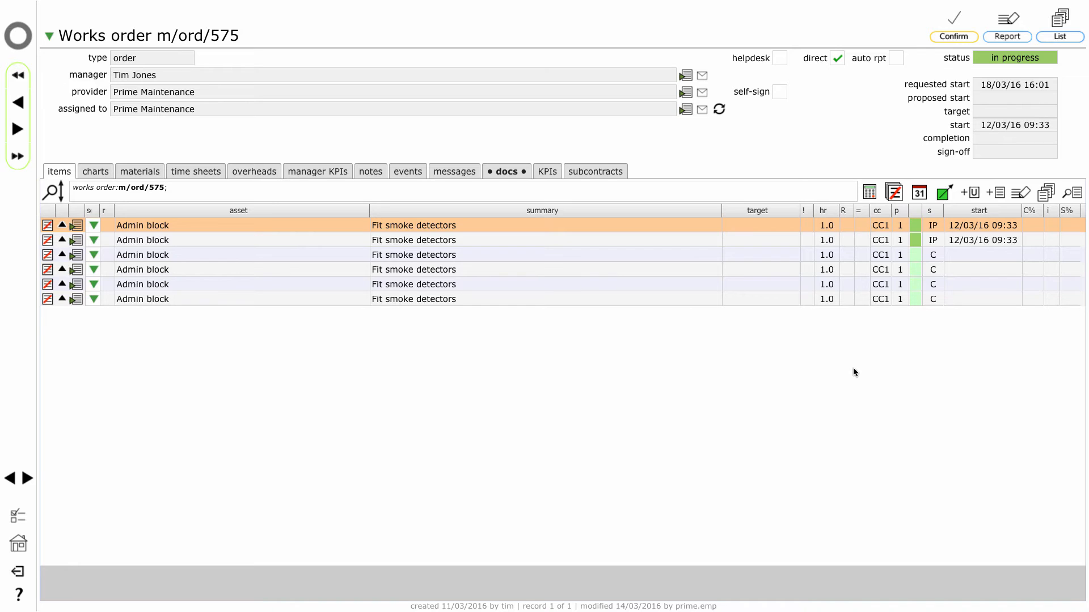
pyautogui.press('Down')
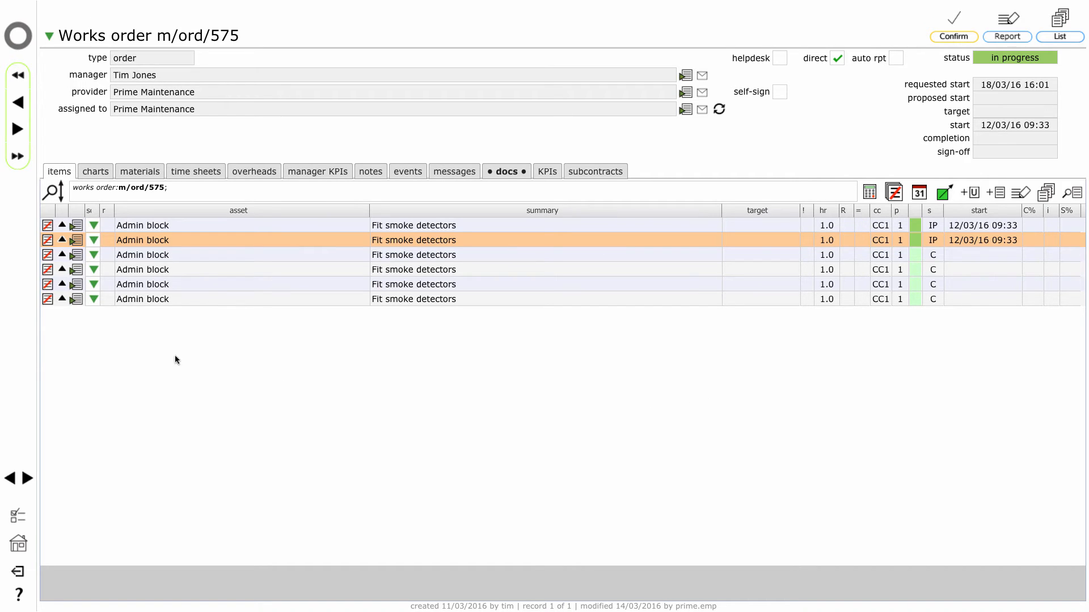
pyautogui.click(47, 227)
pyautogui.click(47, 225)
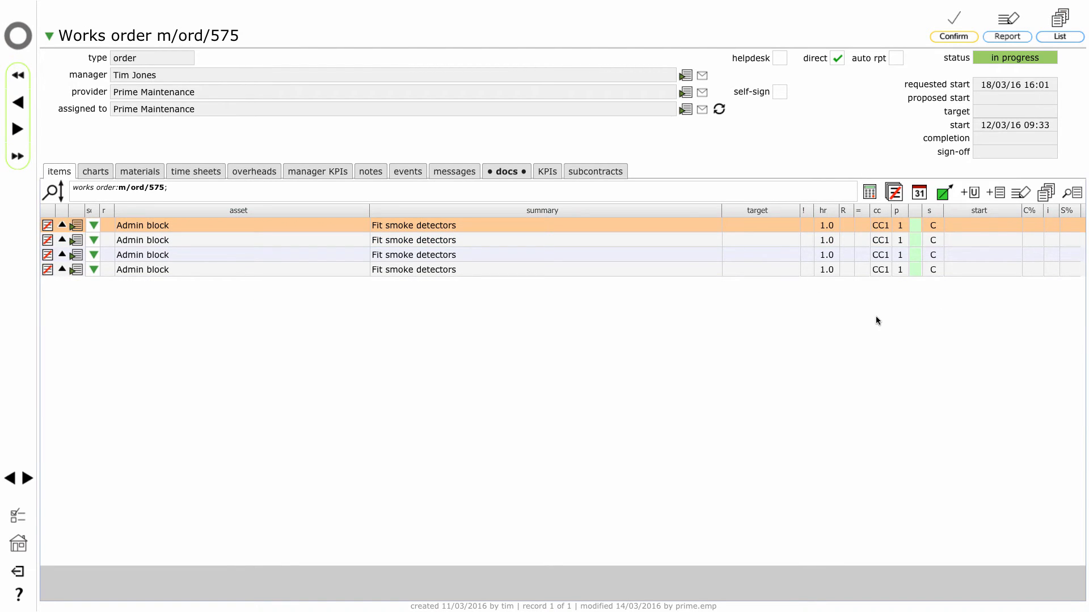
# Give the remaining four items a start date of 13/03/16 09:39.
pyautogui.click(953, 36)
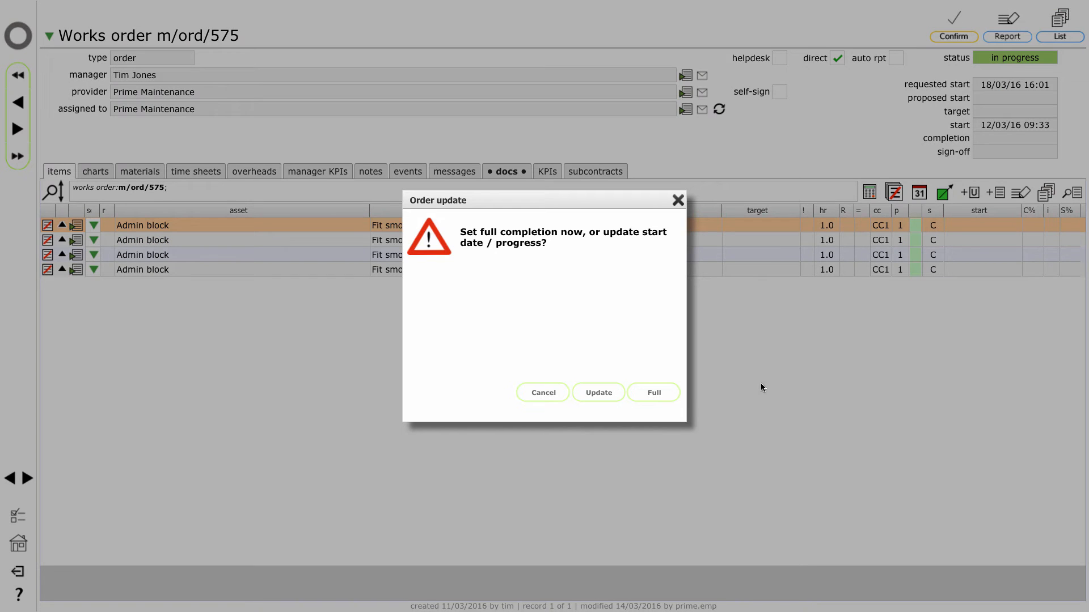
pyautogui.click(595, 393)
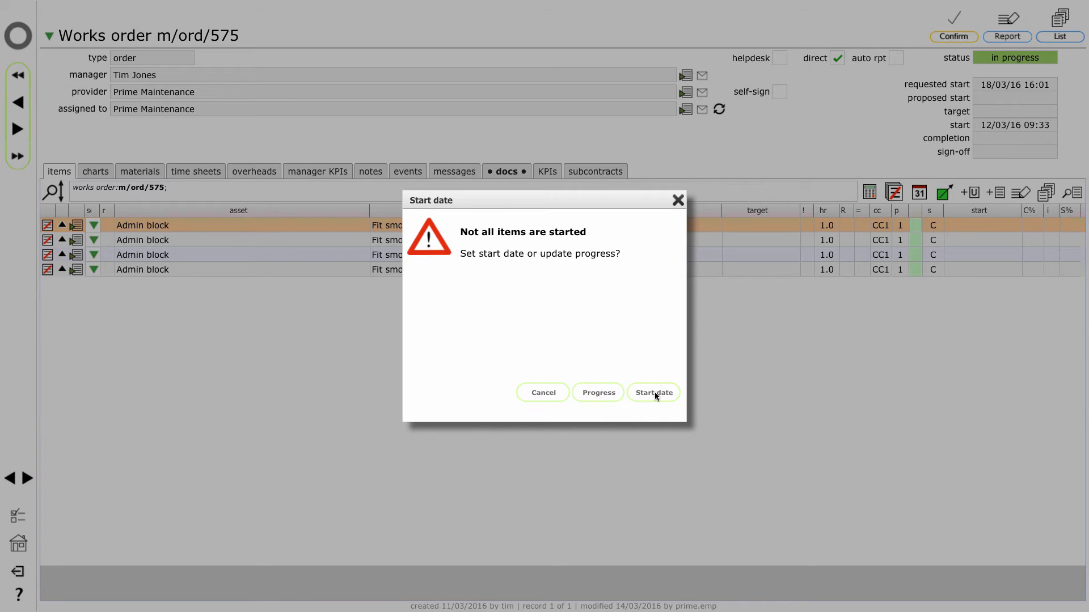
pyautogui.click(655, 393)
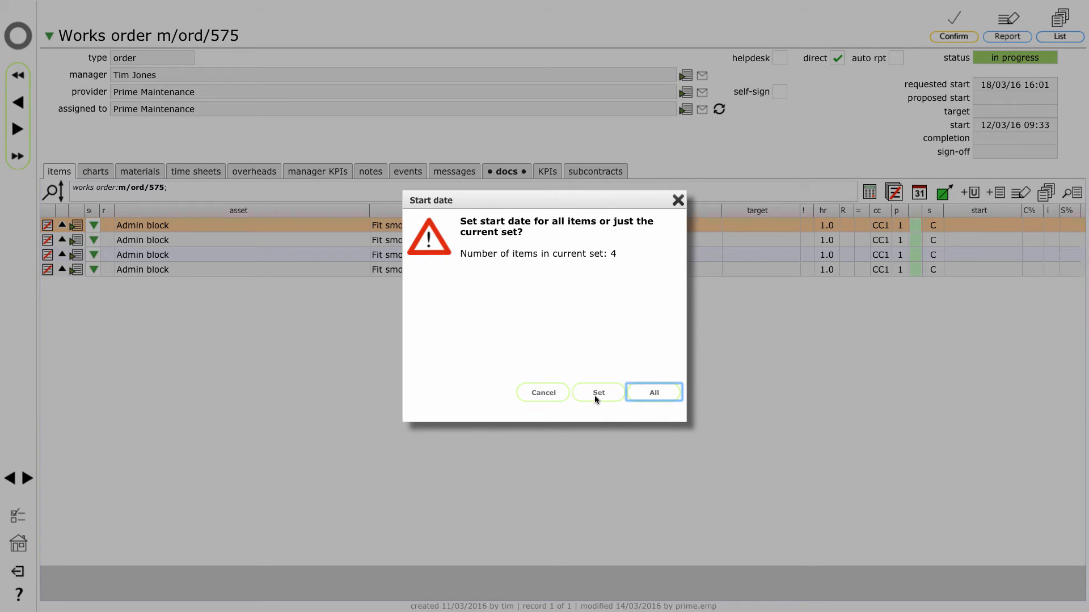
pyautogui.click(600, 392)
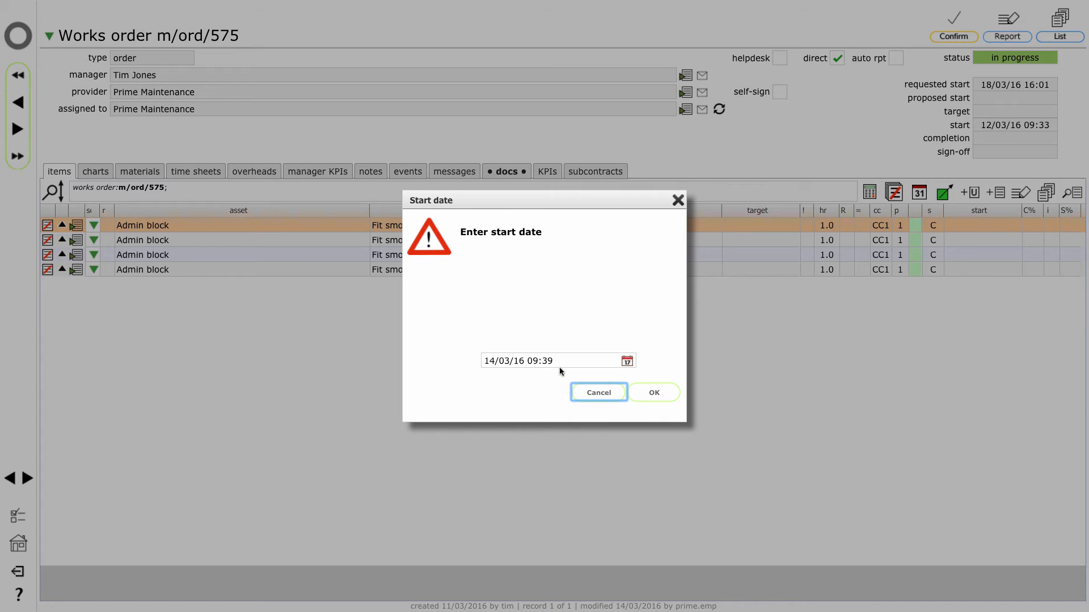
pyautogui.click(626, 361)
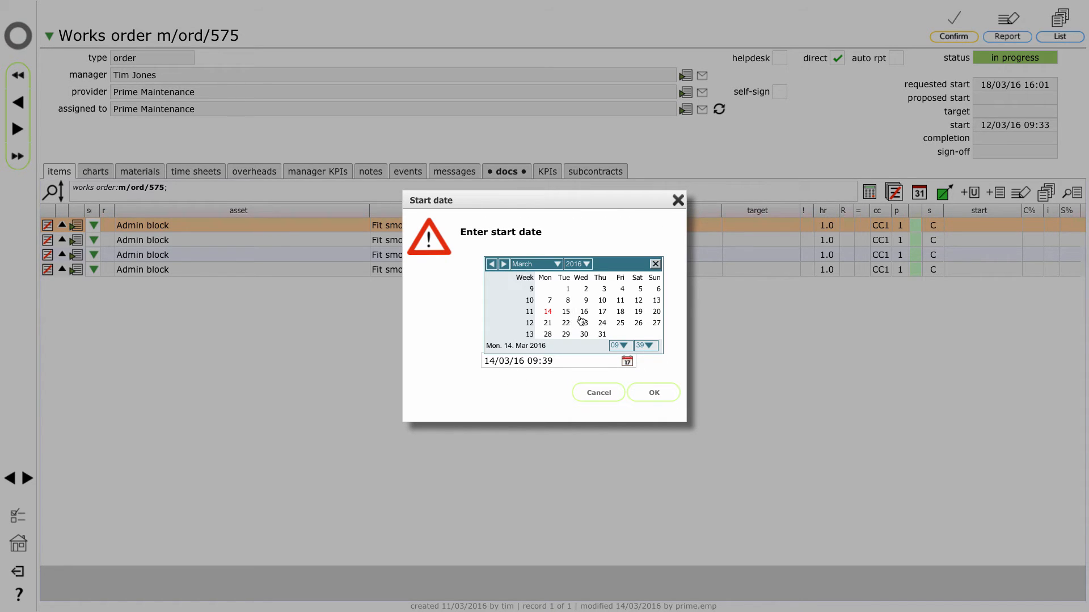
pyautogui.click(658, 302)
pyautogui.click(654, 391)
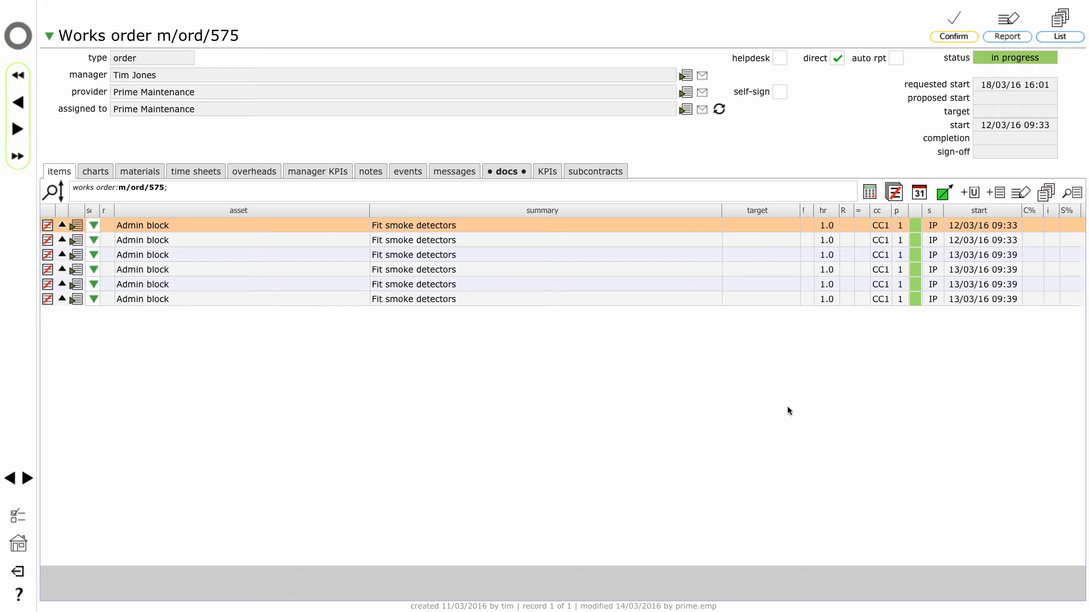
# Mark m/ord/575 fully complete with the note 'All complete' and request a surveyor sign-off inspection.
pyautogui.click(955, 36)
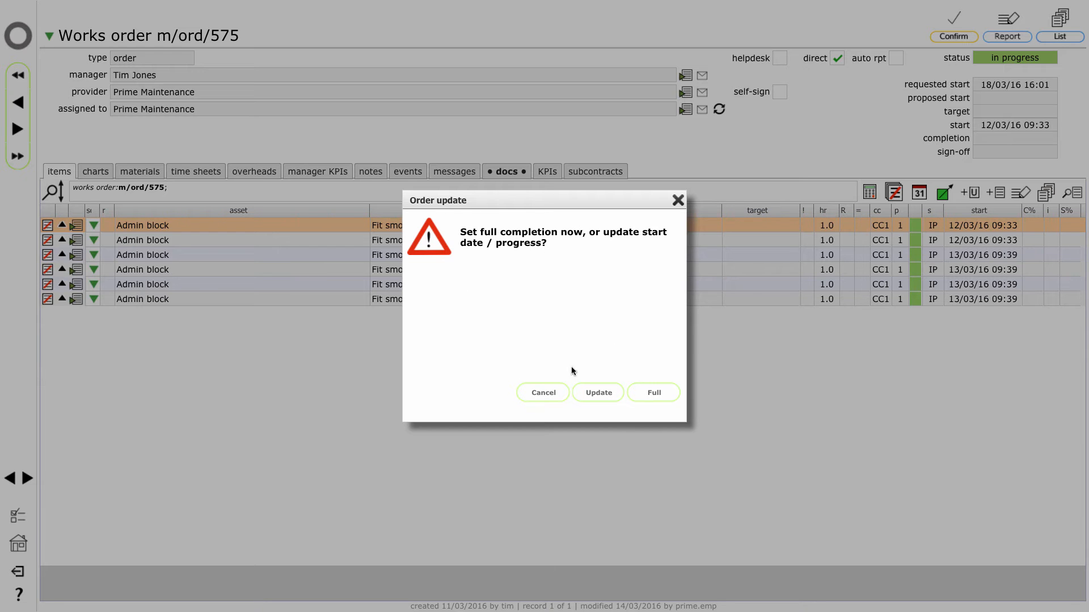
pyautogui.click(650, 393)
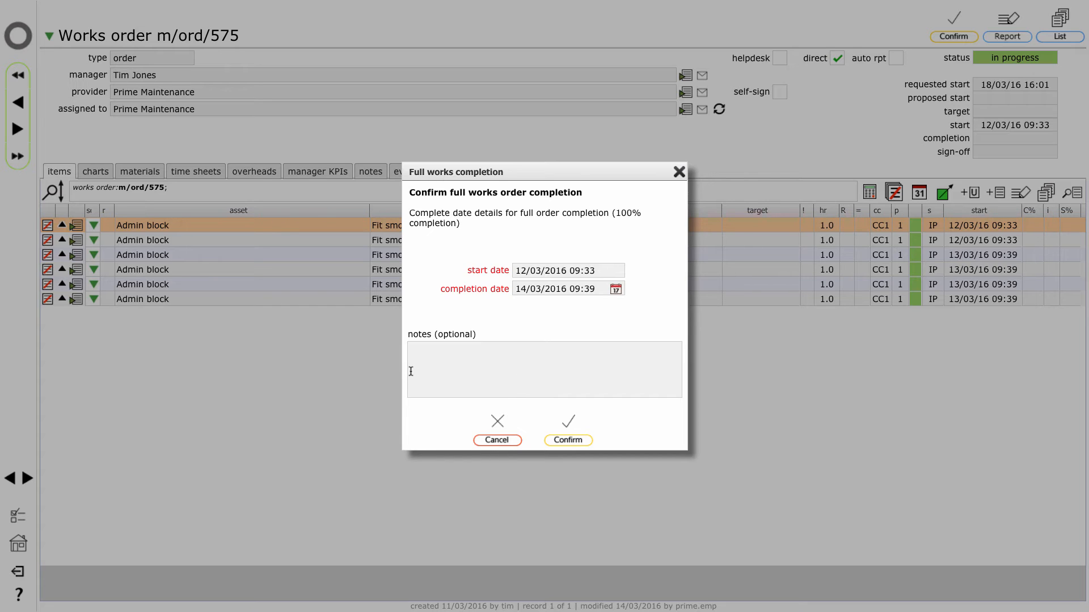
pyautogui.click(439, 365)
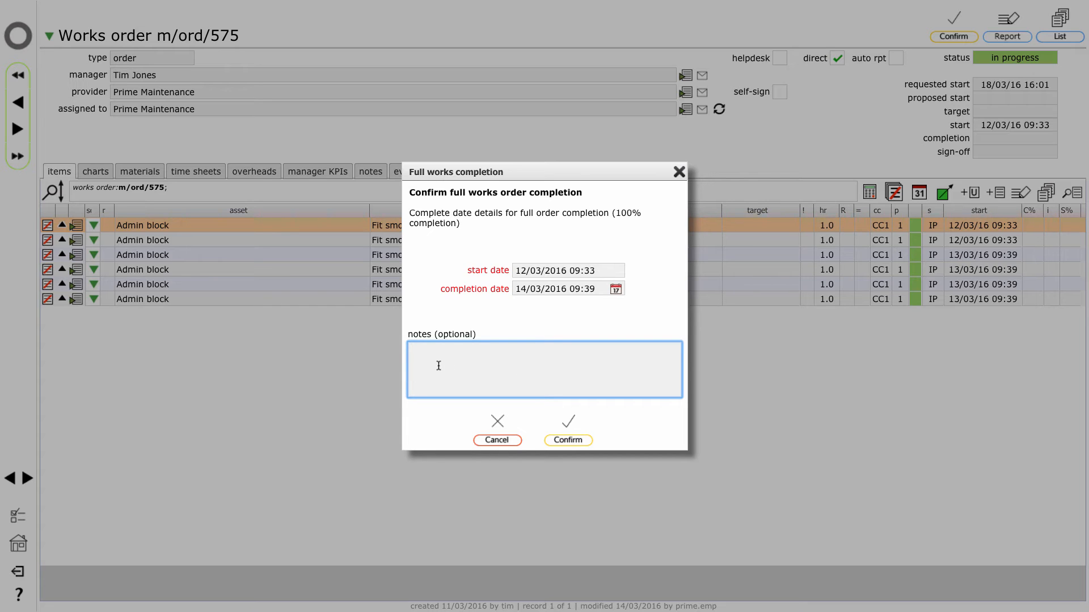
pyautogui.write('All complete')
pyautogui.click(568, 438)
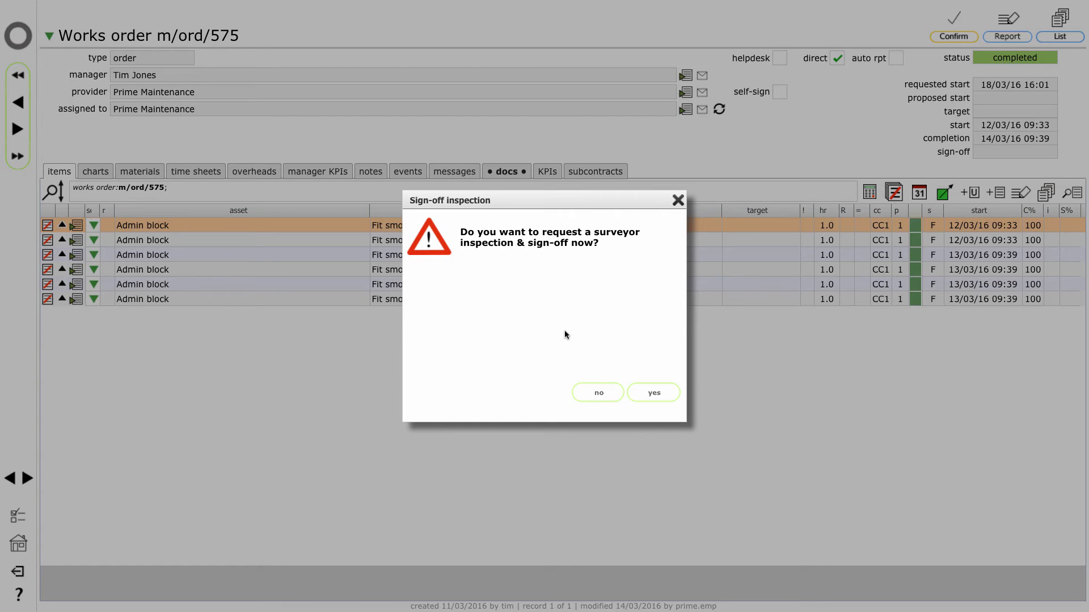
pyautogui.click(652, 392)
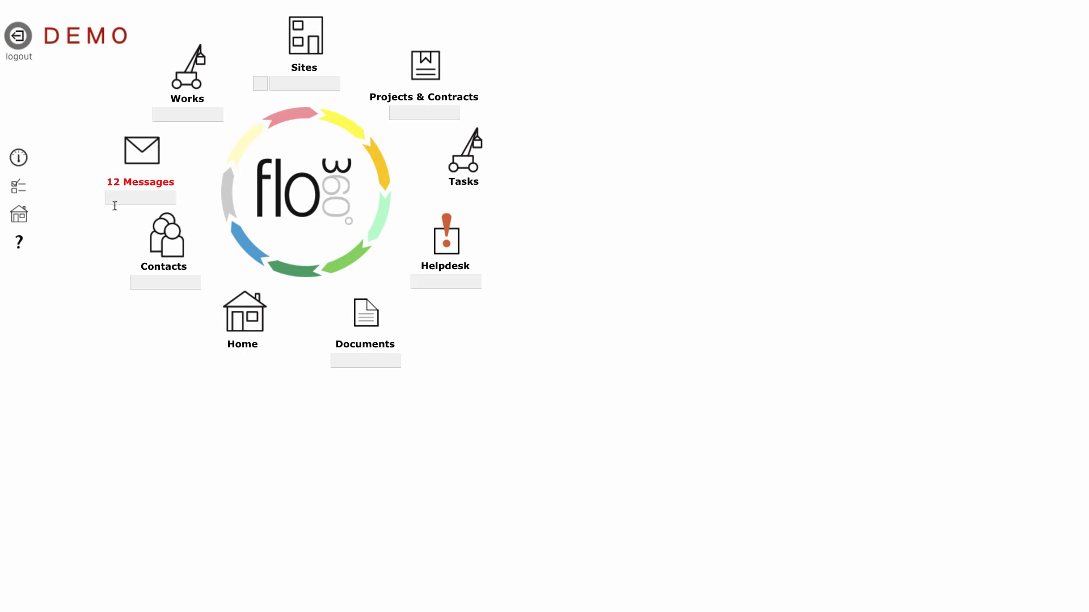
# Open the 'Works inspection request: m/ord/575' message and follow its link to the works order.
pyautogui.click(143, 151)
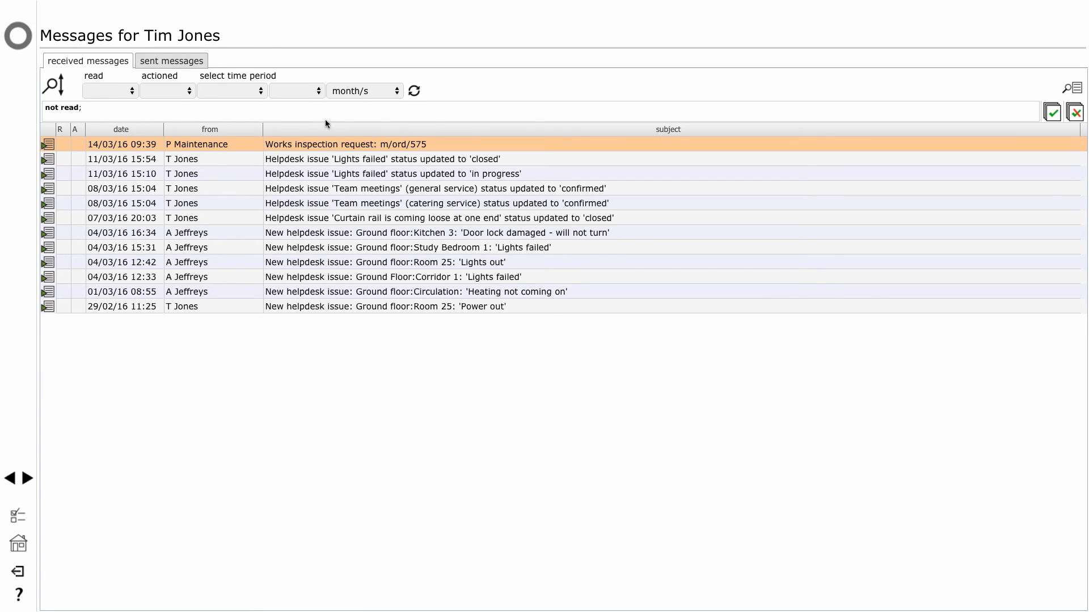
pyautogui.click(49, 146)
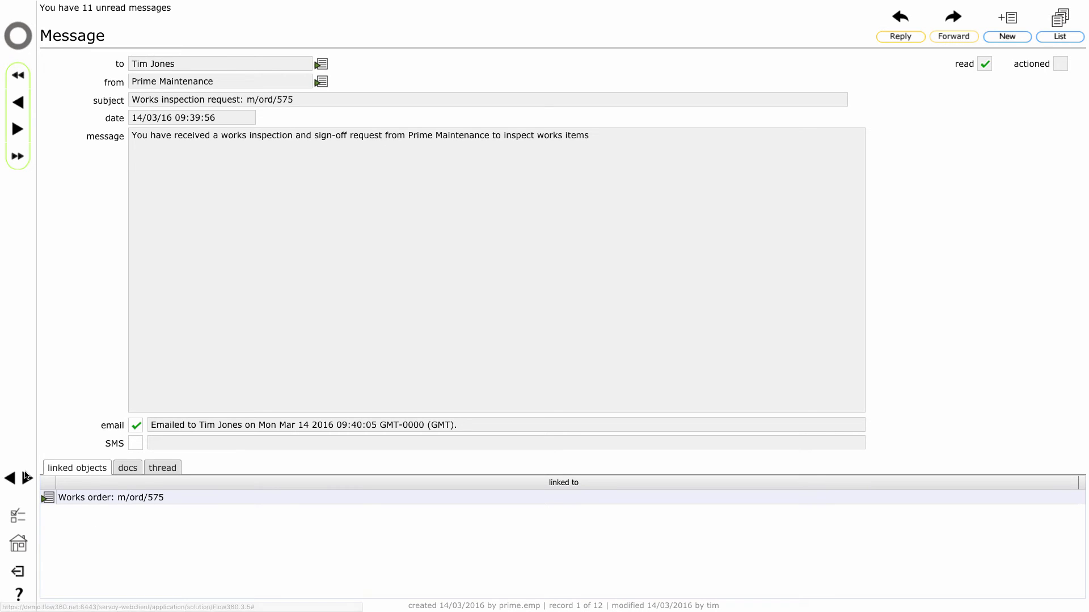
pyautogui.click(45, 502)
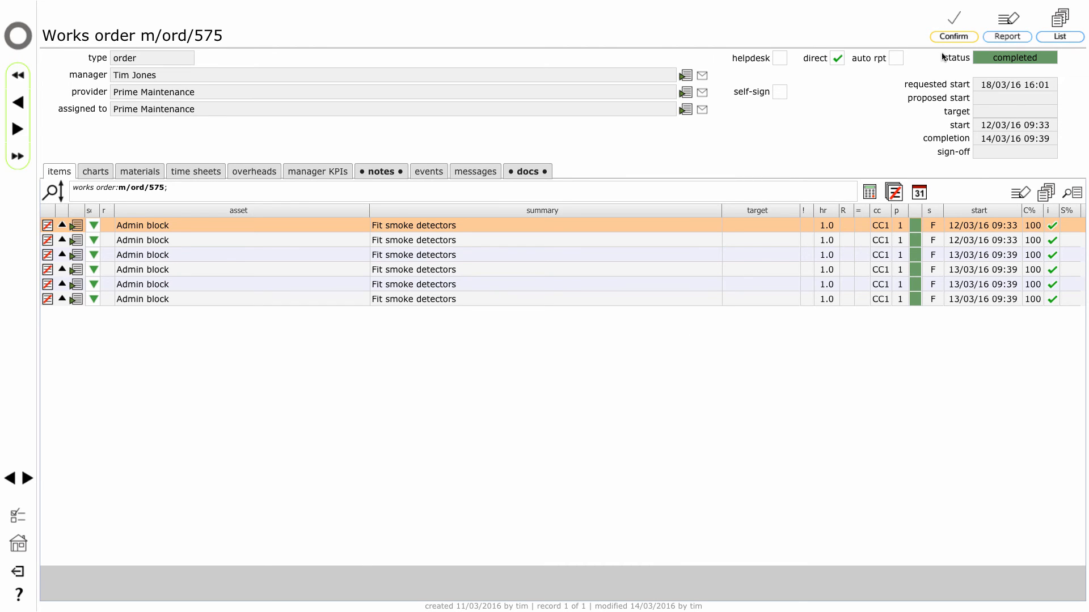
# Sign off m/ord/575 as fully complete at 14/03/16 09:43, then return to the home hub.
pyautogui.click(960, 39)
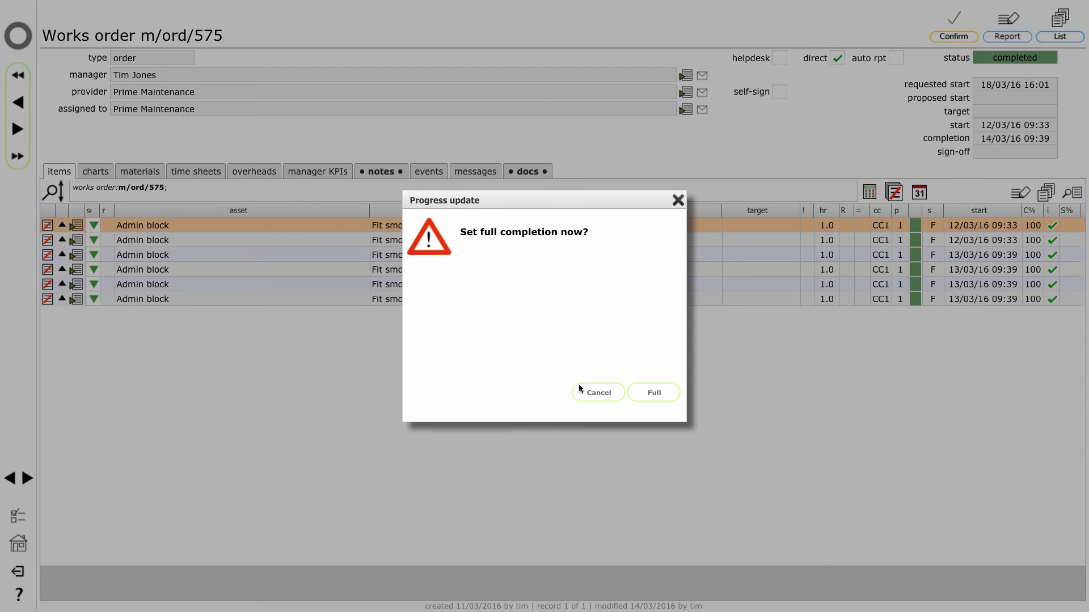
pyautogui.click(647, 393)
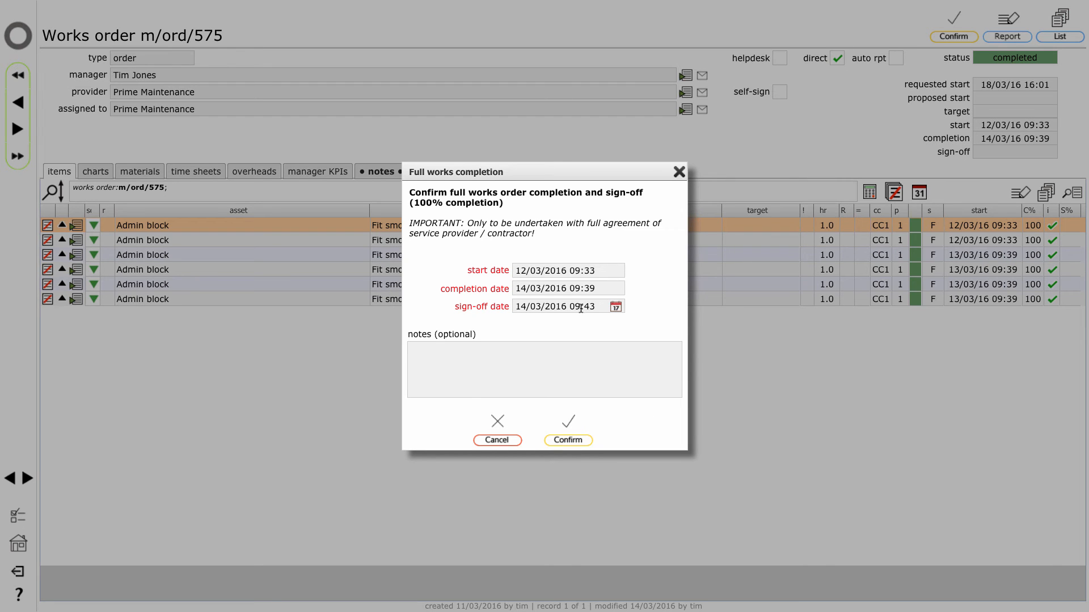
pyautogui.click(567, 437)
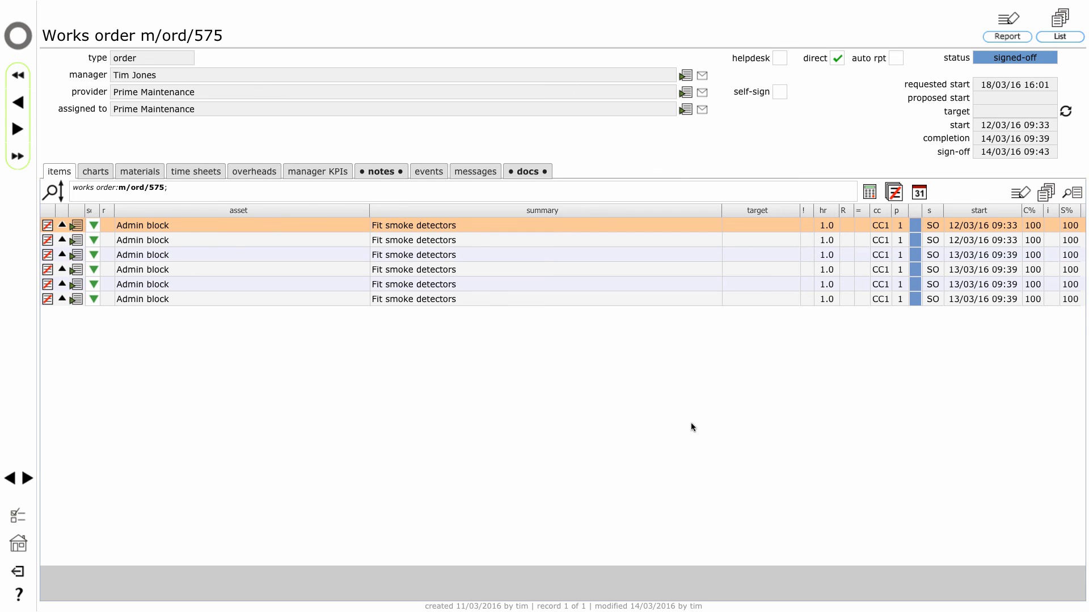
pyautogui.click(26, 38)
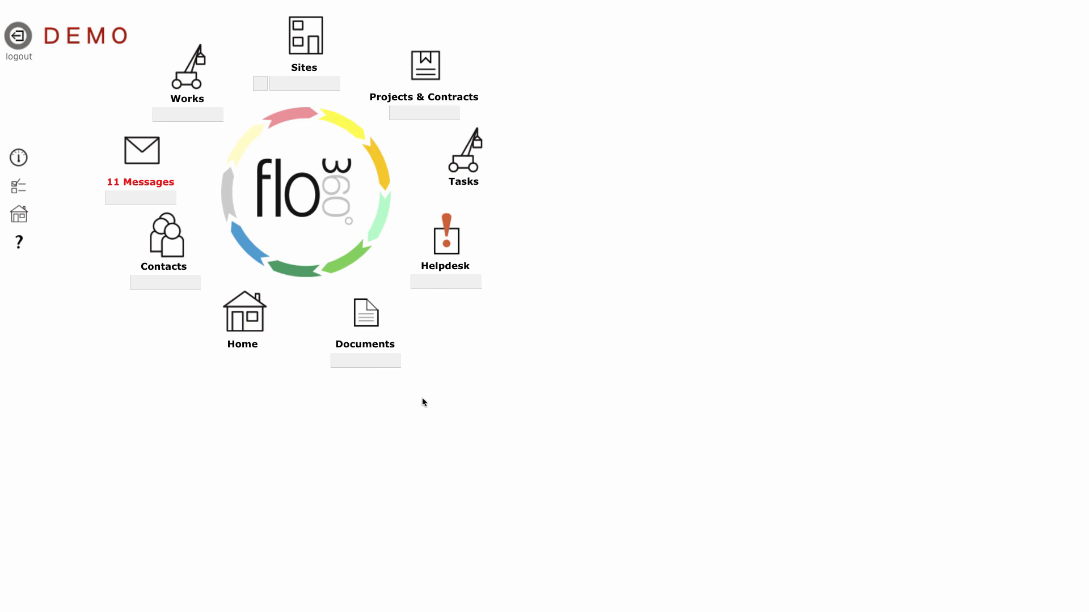
# Browse the list of all works, then bring up the Flow360 Getting Started Guide.
pyautogui.click(187, 85)
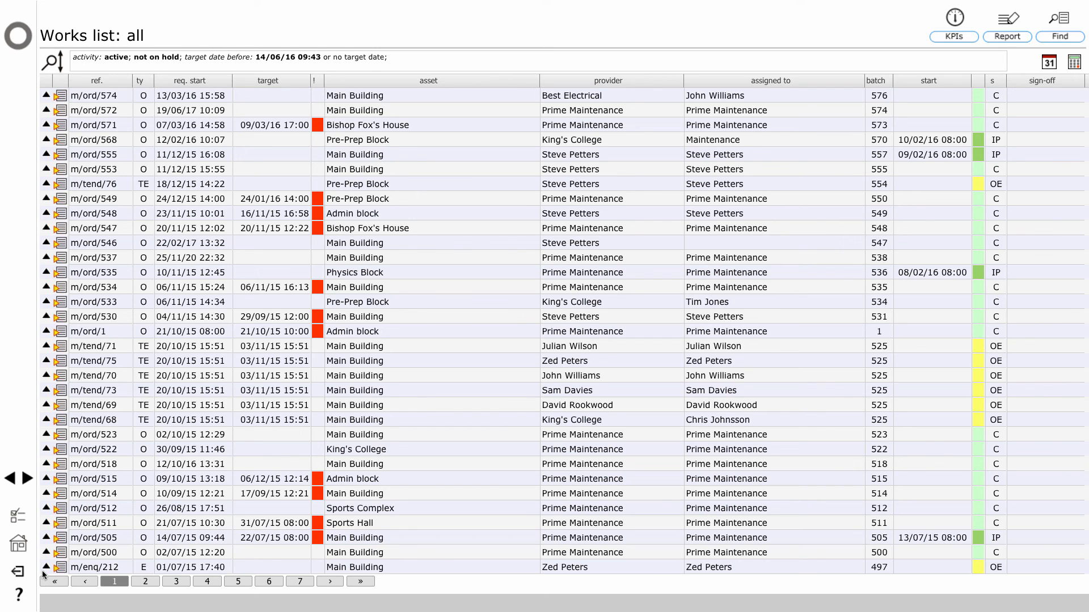
pyautogui.click(18, 597)
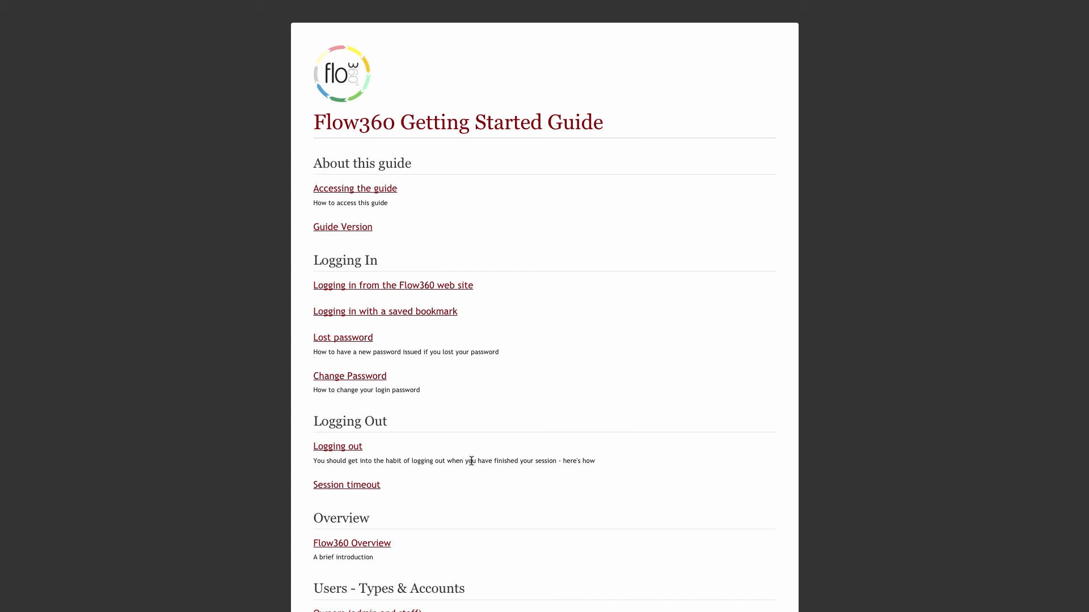
# Scroll the Getting Started Guide past Cost Centres & Finance to the Tenders, Enquiries and Works lessons.
pyautogui.scroll(-6, 478, 460)
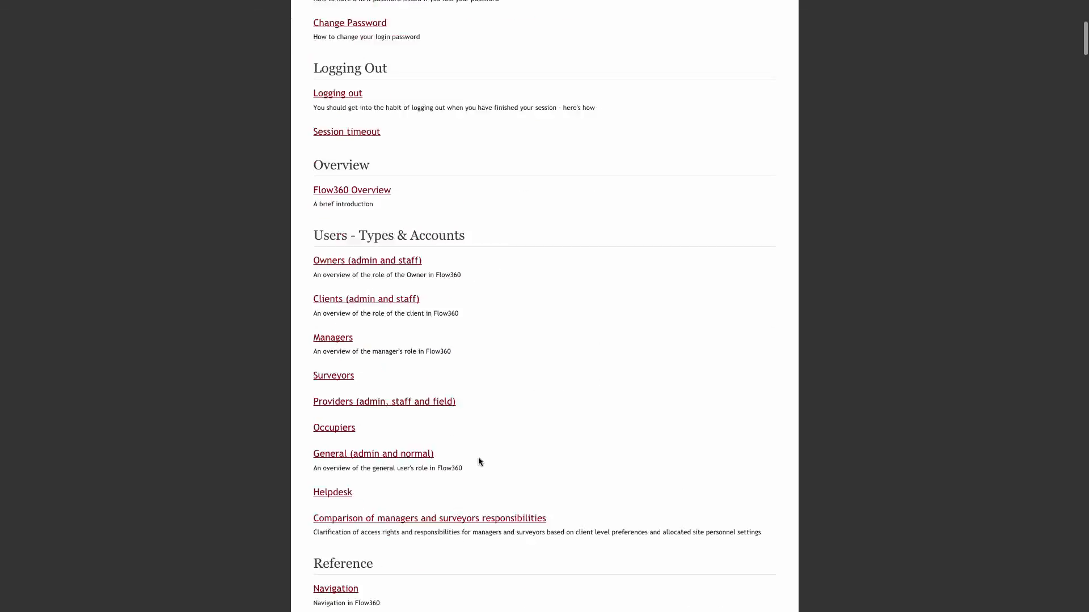
pyautogui.scroll(-20, 478, 460)
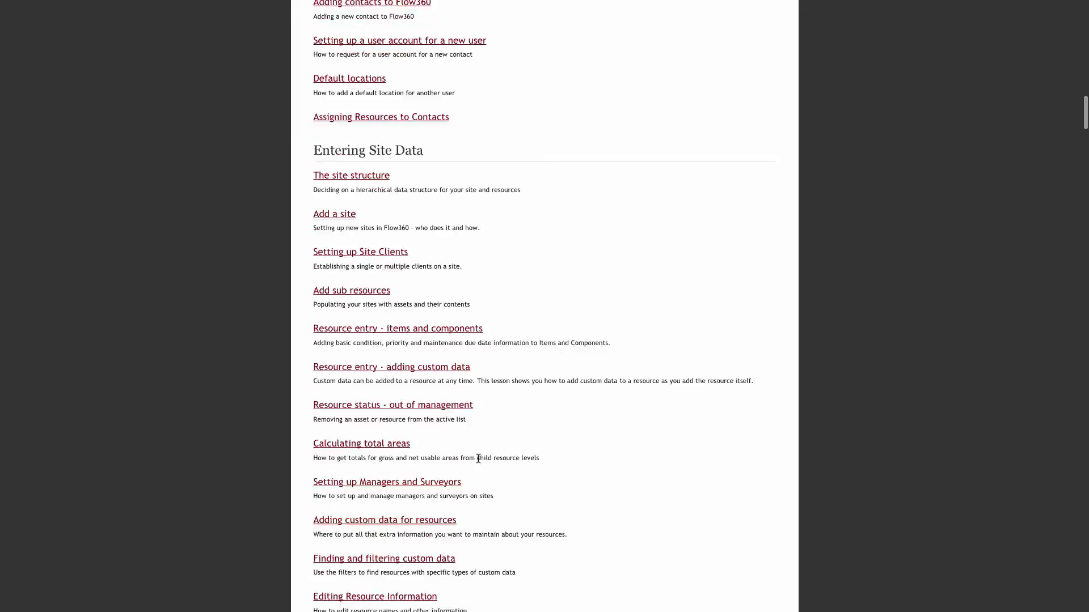
pyautogui.scroll(-17, 479, 459)
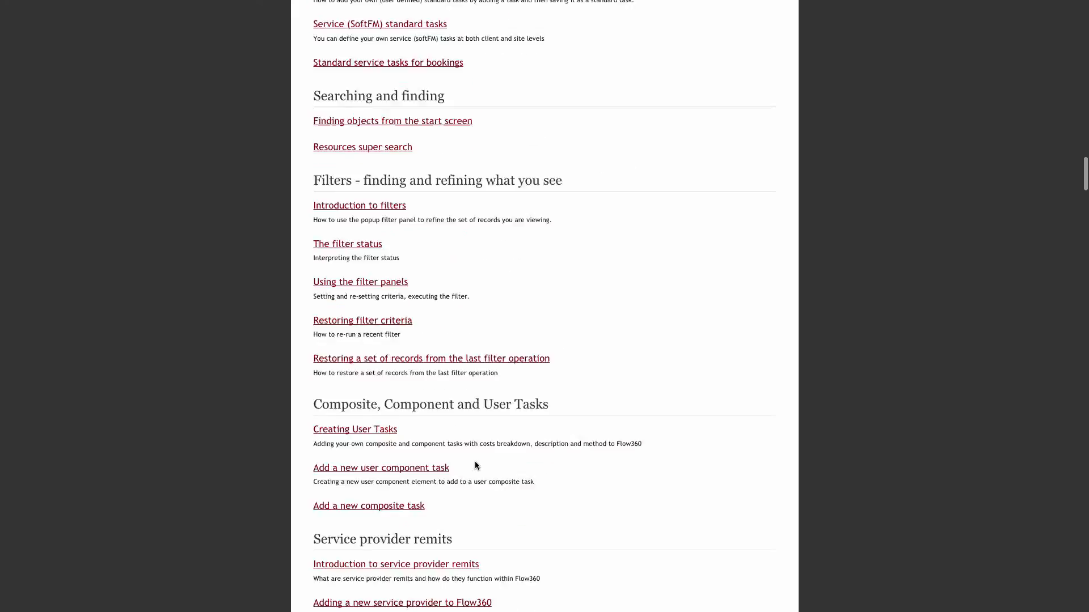
pyautogui.scroll(-13, 476, 465)
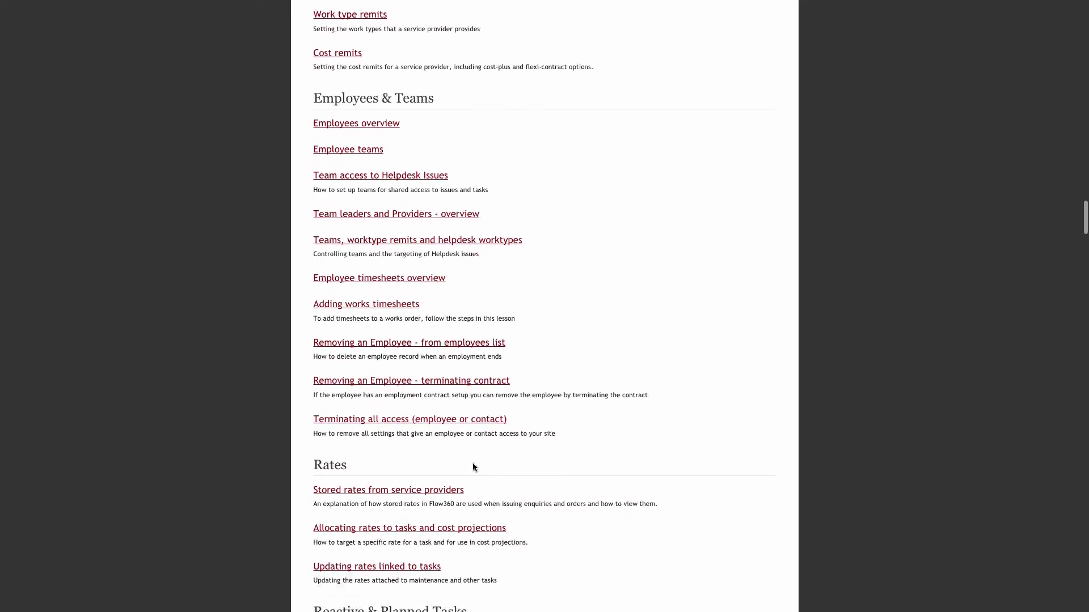
pyautogui.scroll(-15, 474, 467)
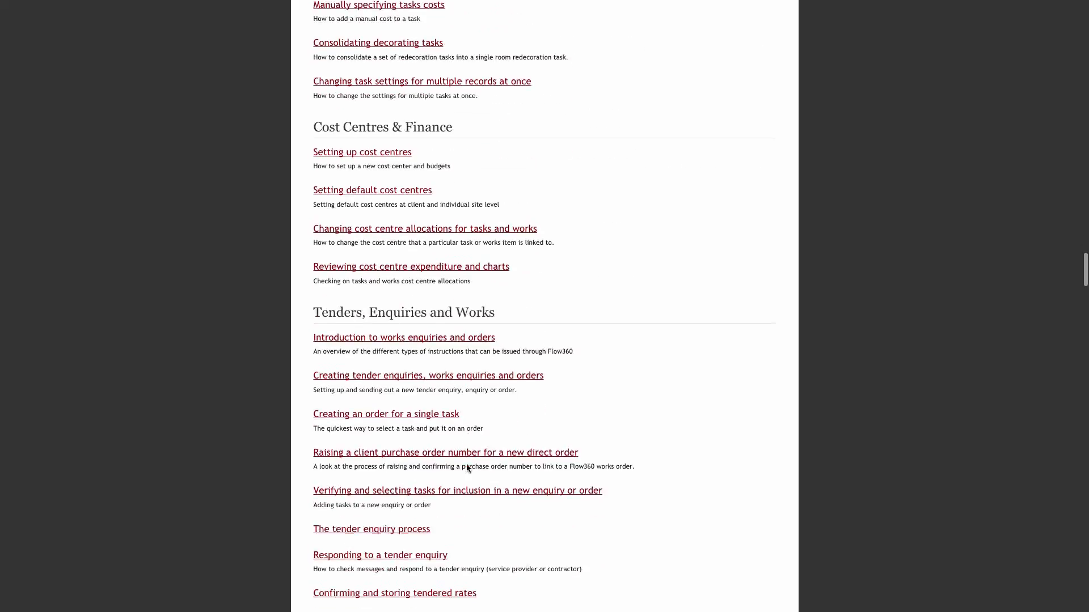
pyautogui.scroll(-3, 466, 468)
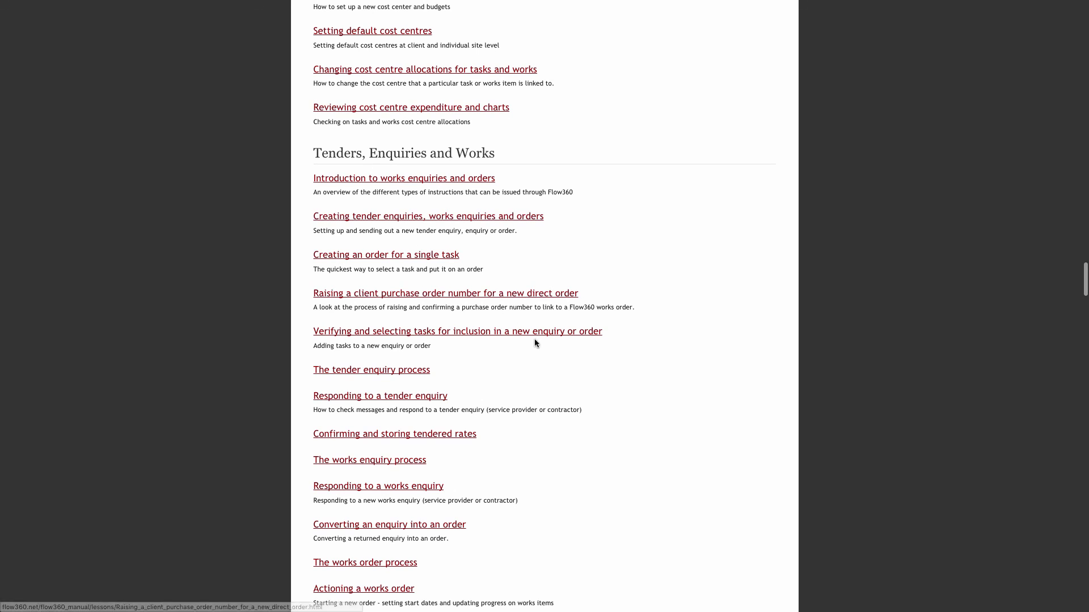
pyautogui.scroll(-4, 522, 511)
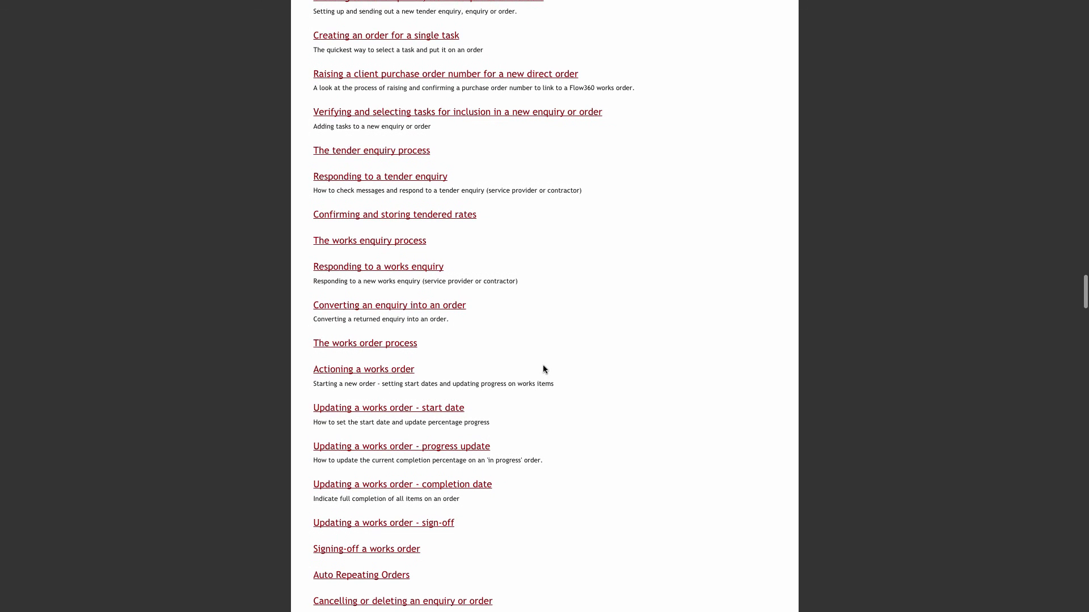